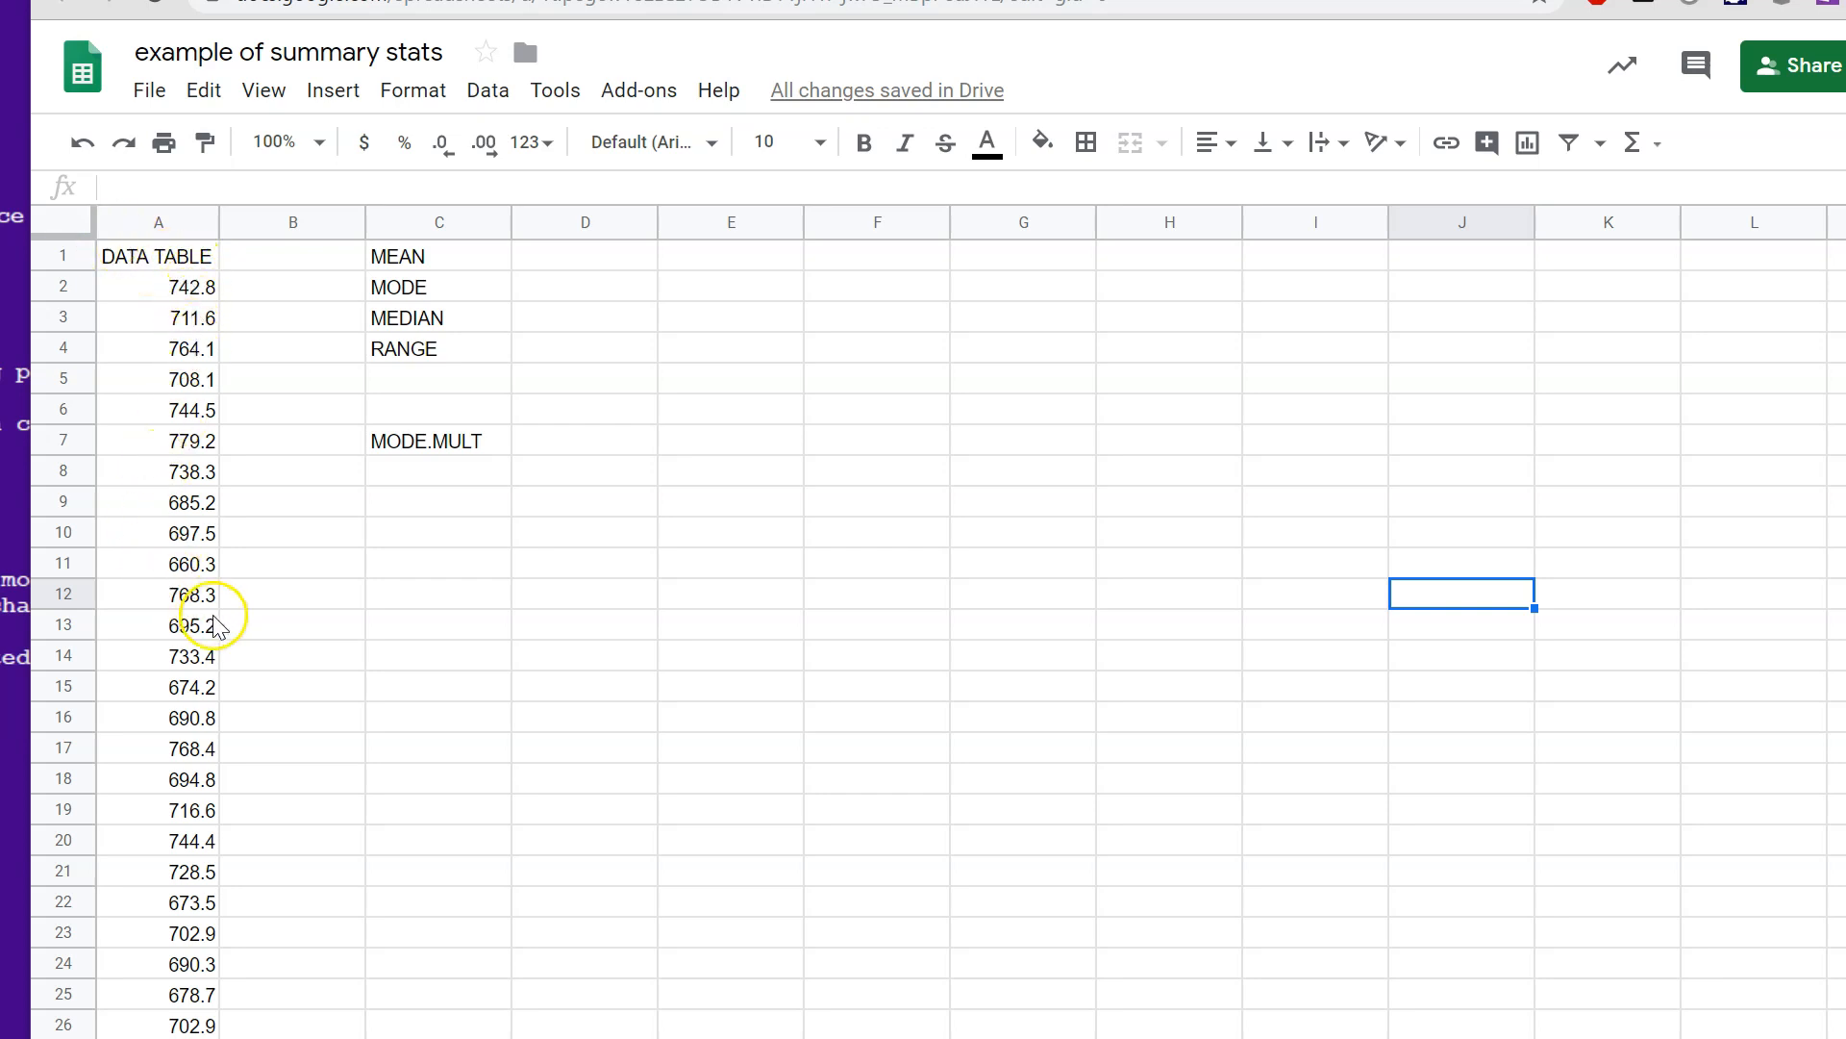
Calculate the mean of the data table in cell D1 with the formula =average(A2:A28).
scroll(217, 625, down, 4)
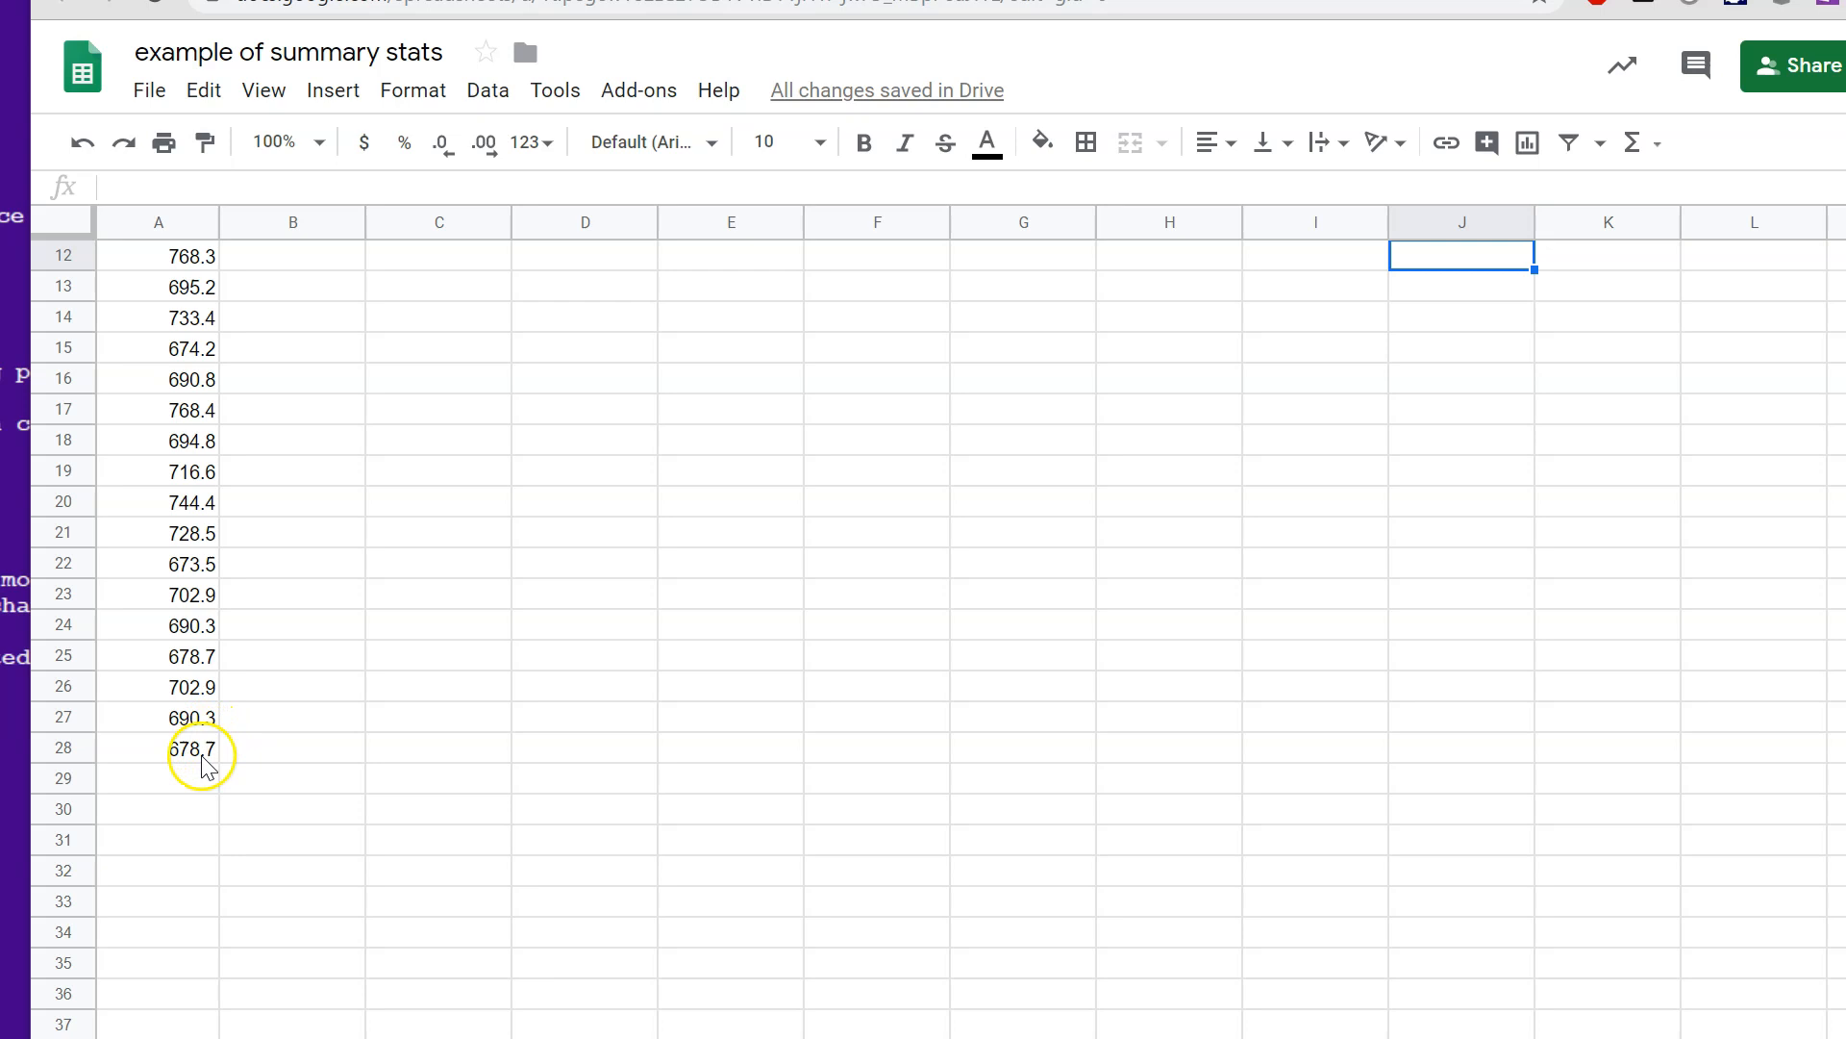
scroll(202, 758, up, 4)
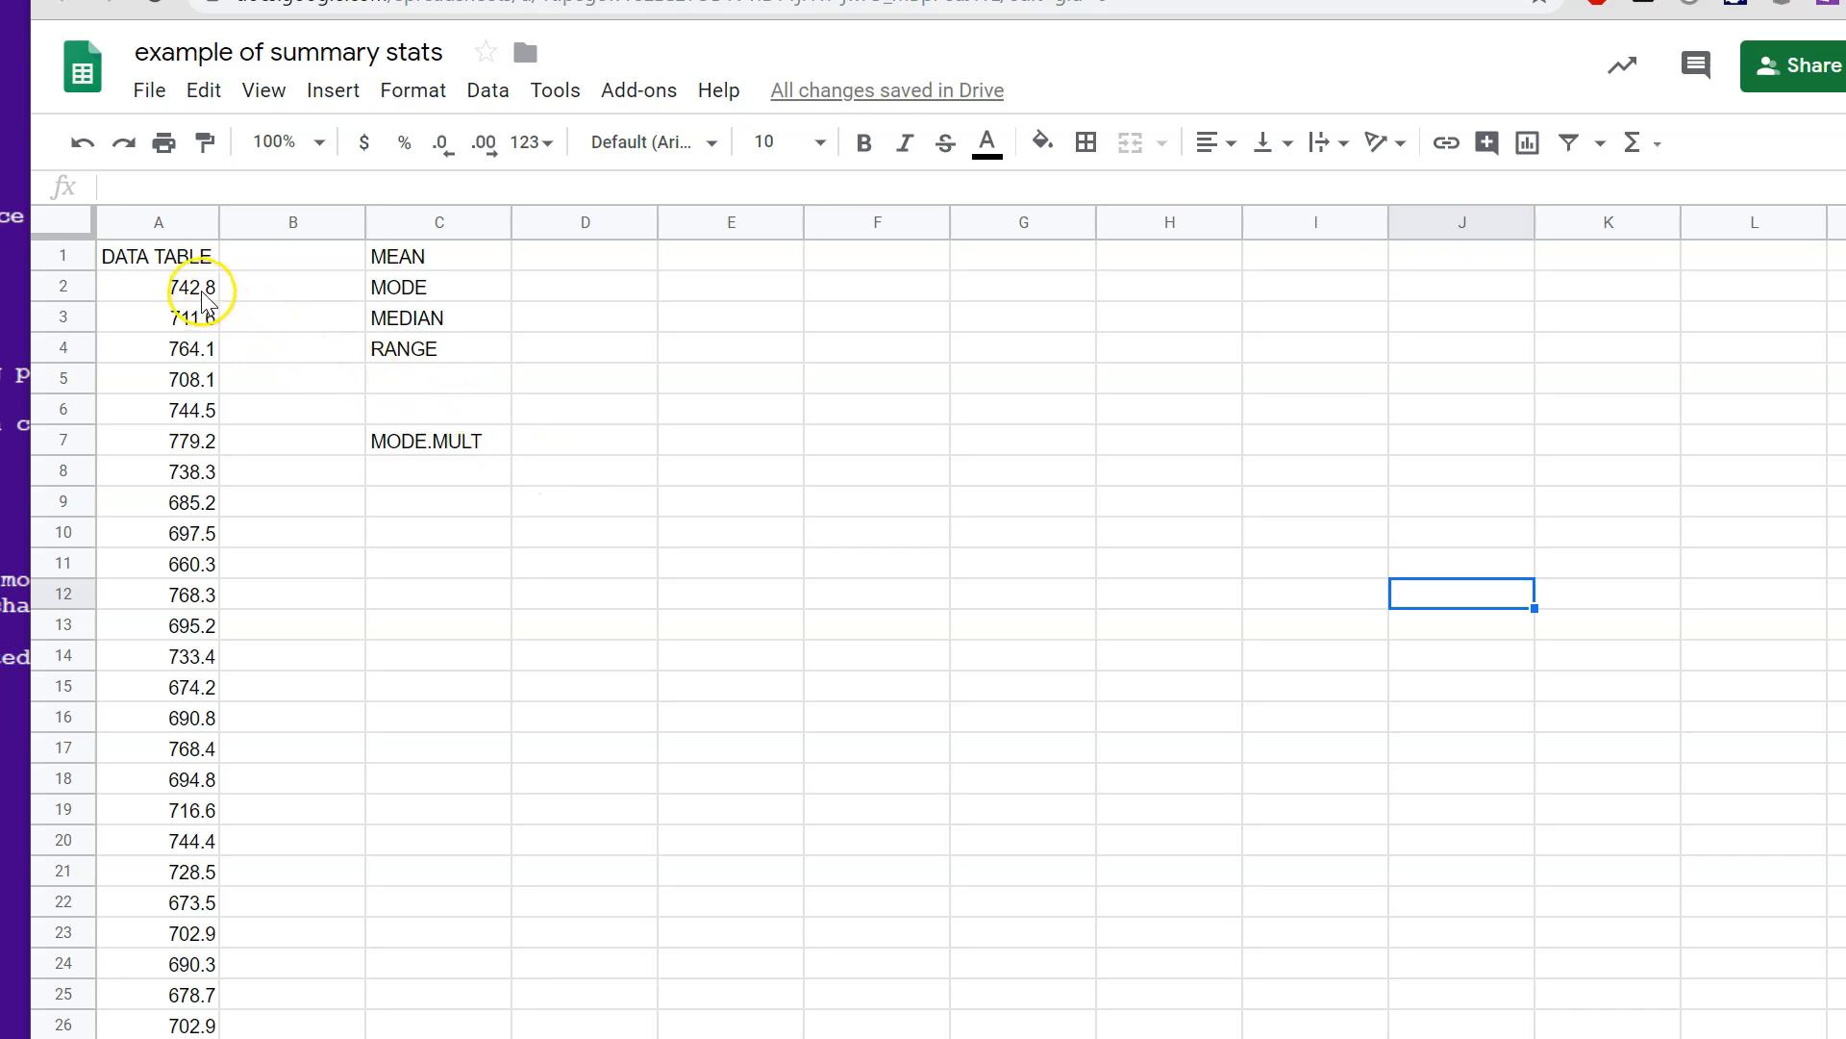
click(585, 257)
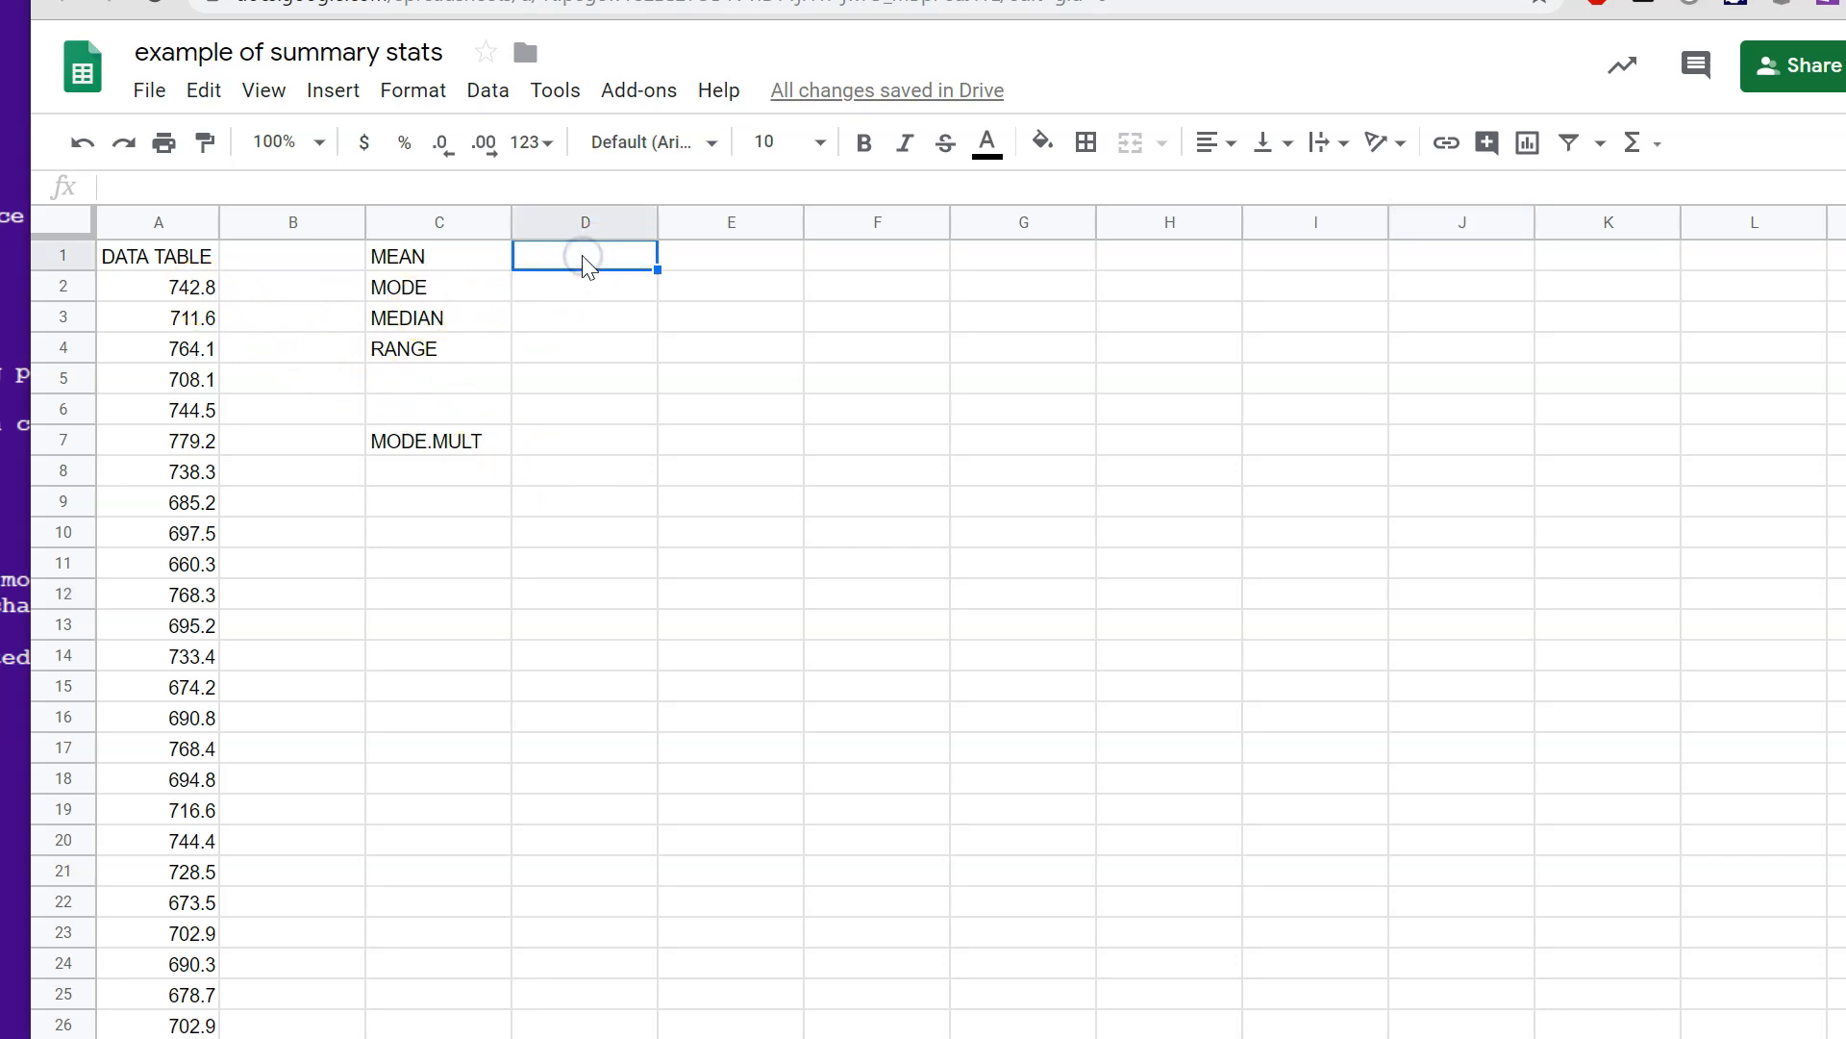
text(=)
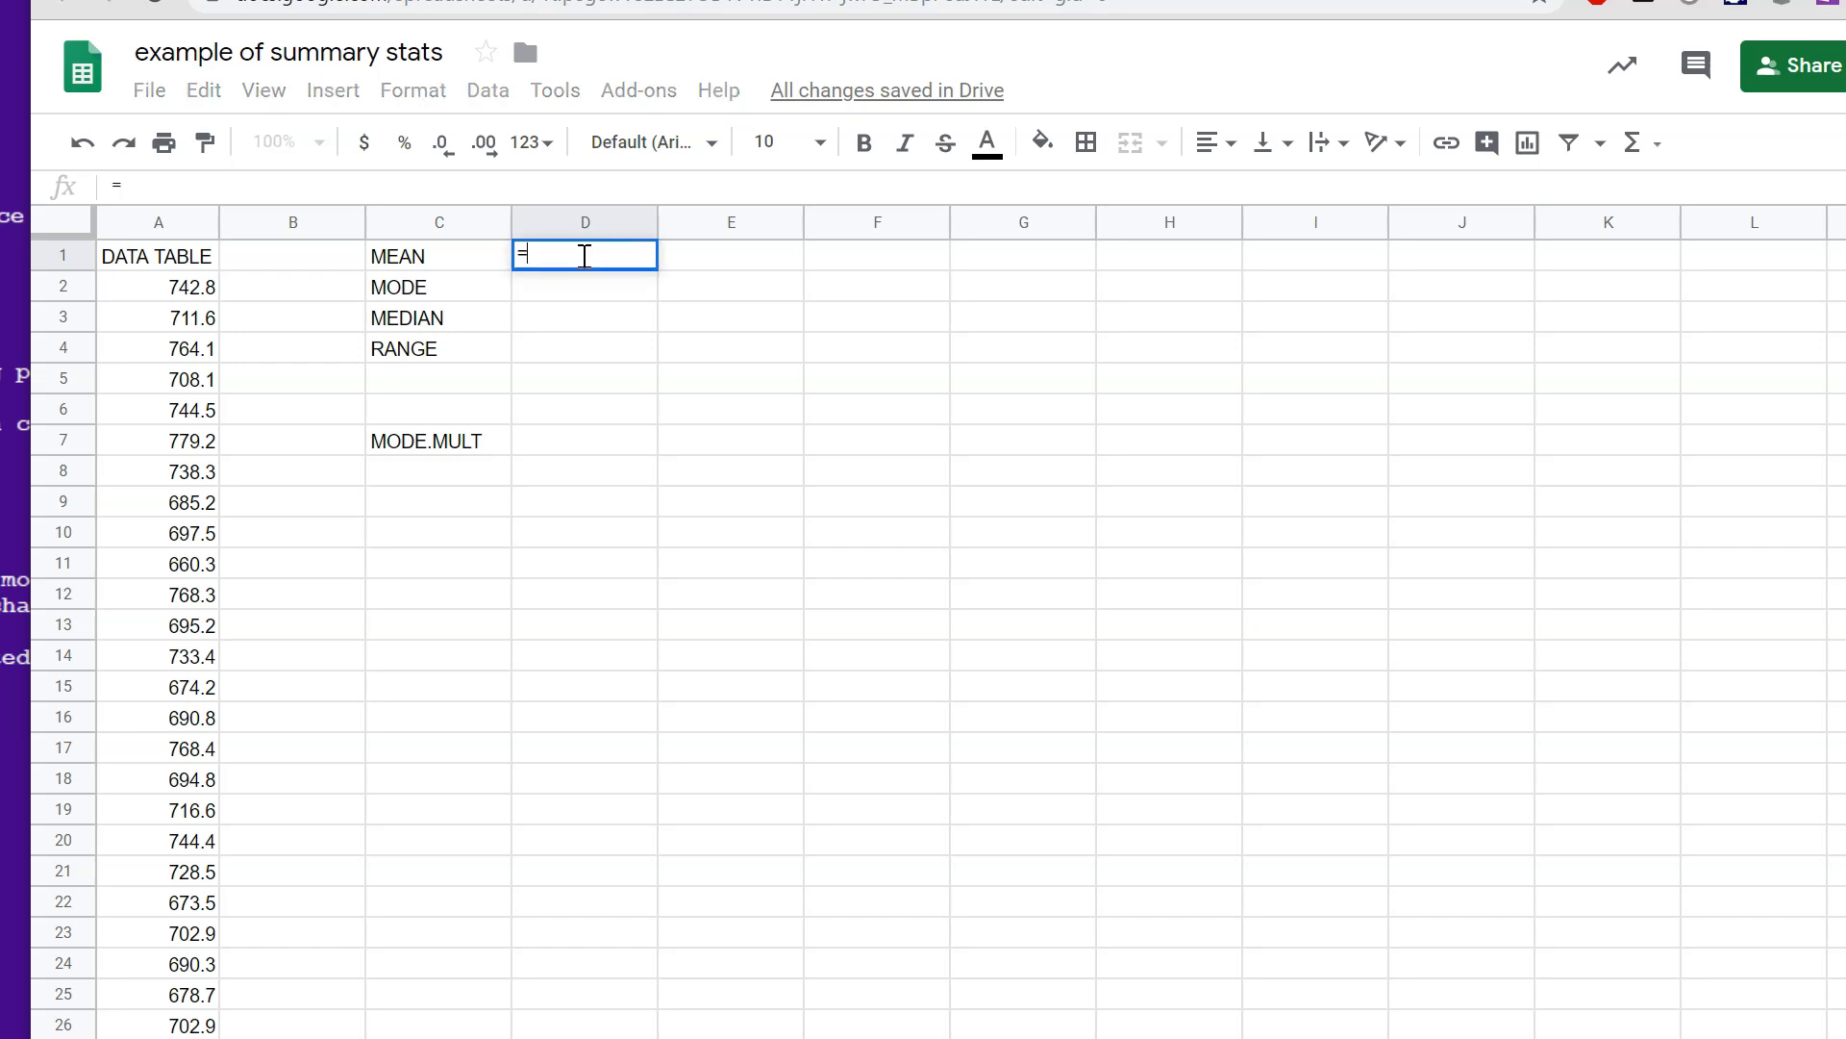
text(average()
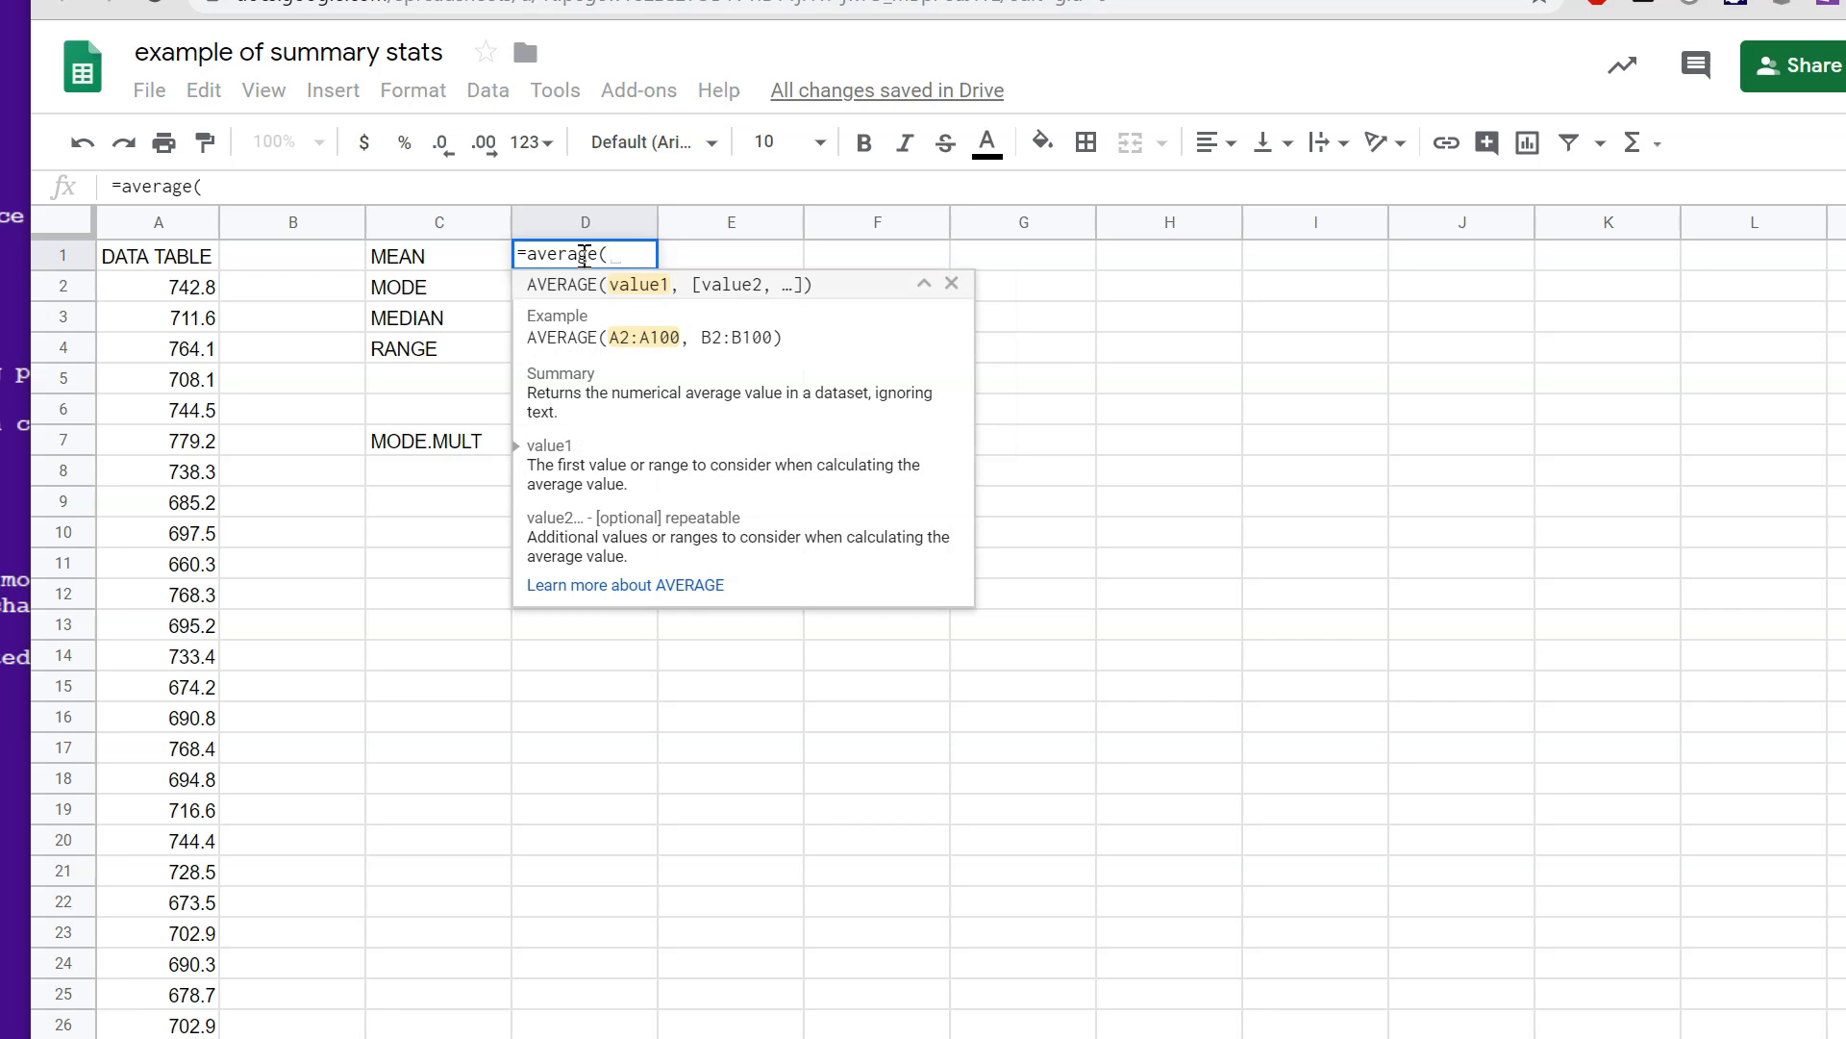
click(165, 296)
key(ctrl+shift+Down)
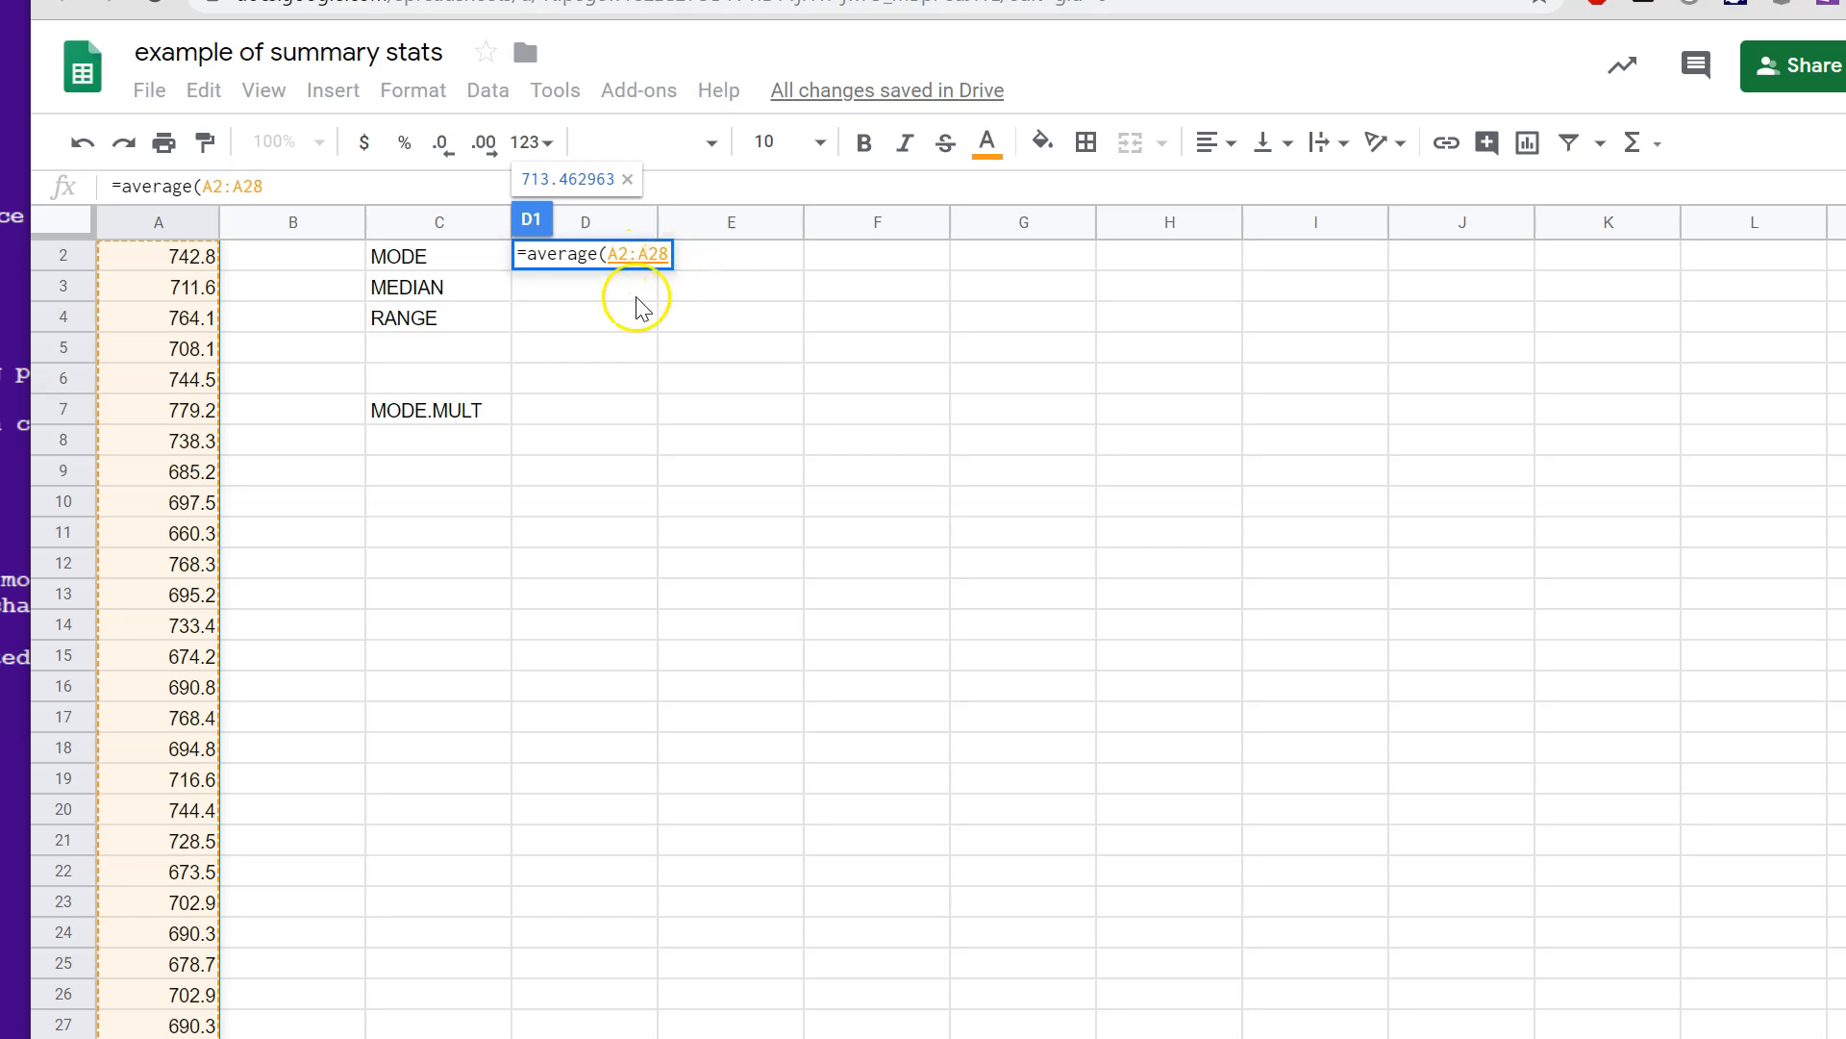
scroll(89, 450, up, 1)
scroll(163, 370, down, 5)
scroll(183, 385, up, 5)
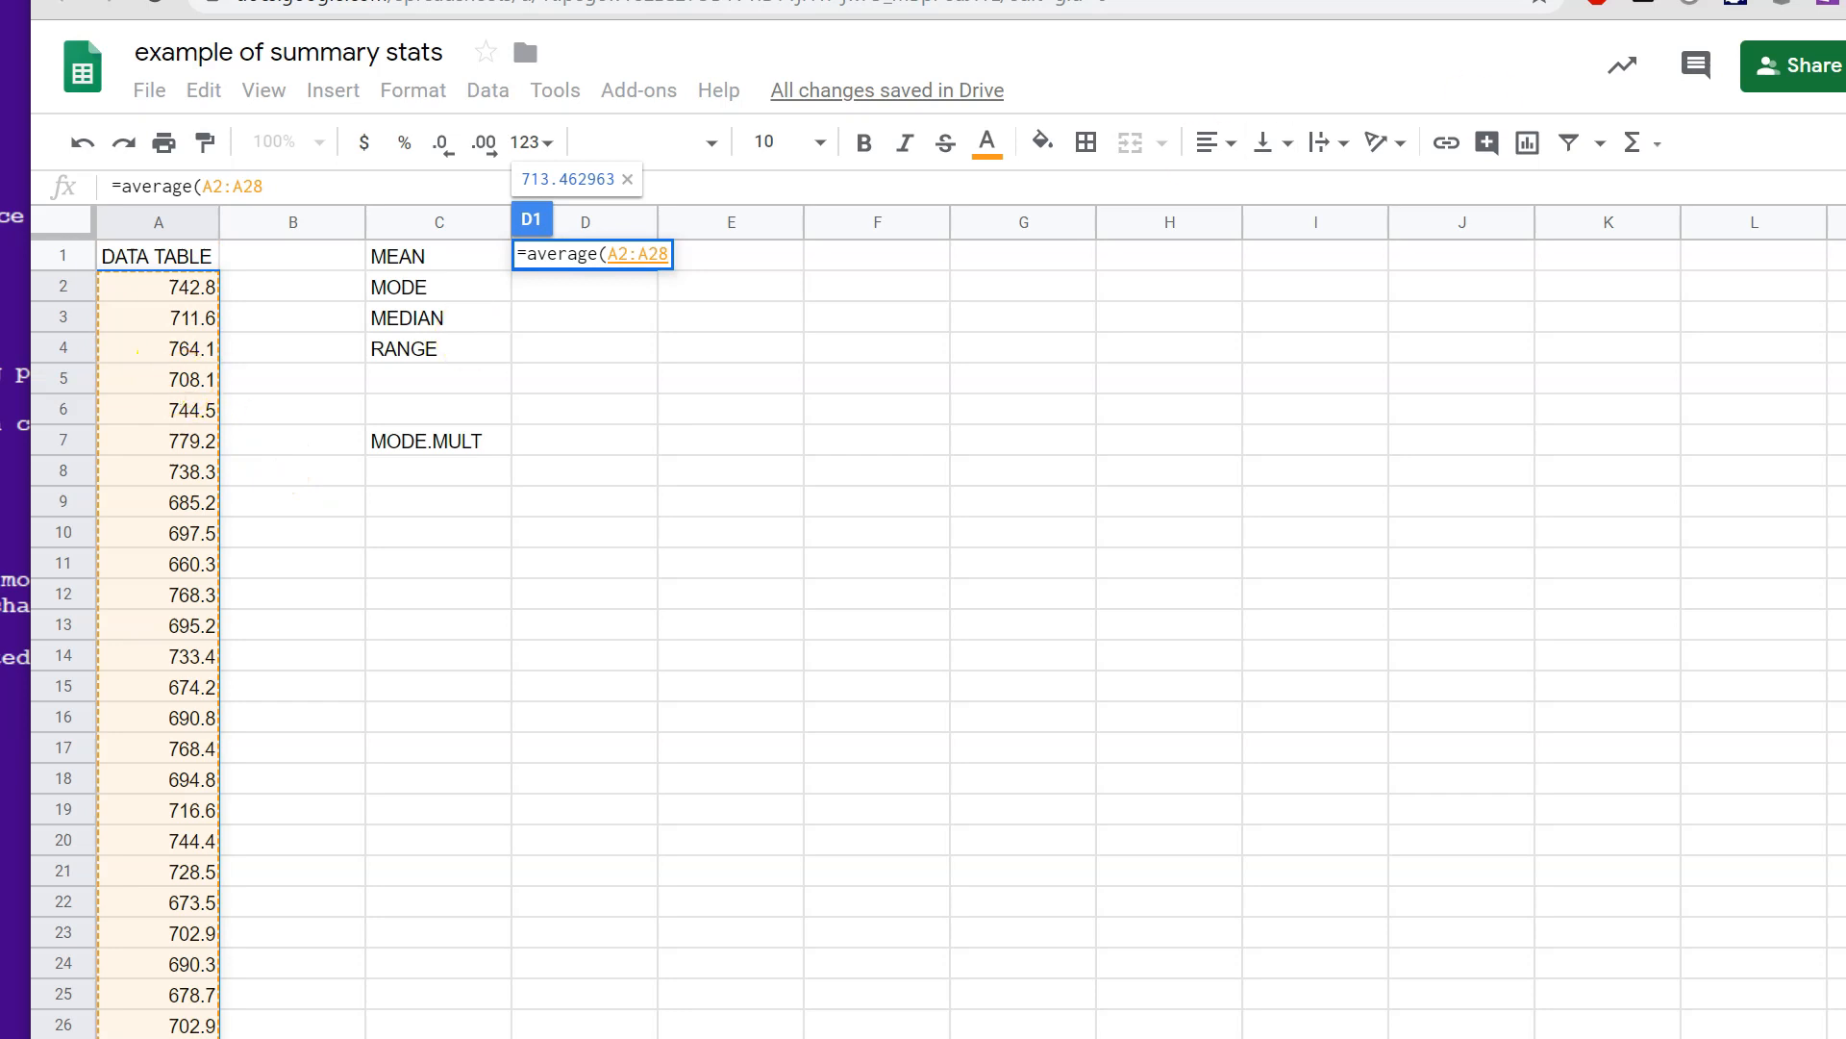
text())
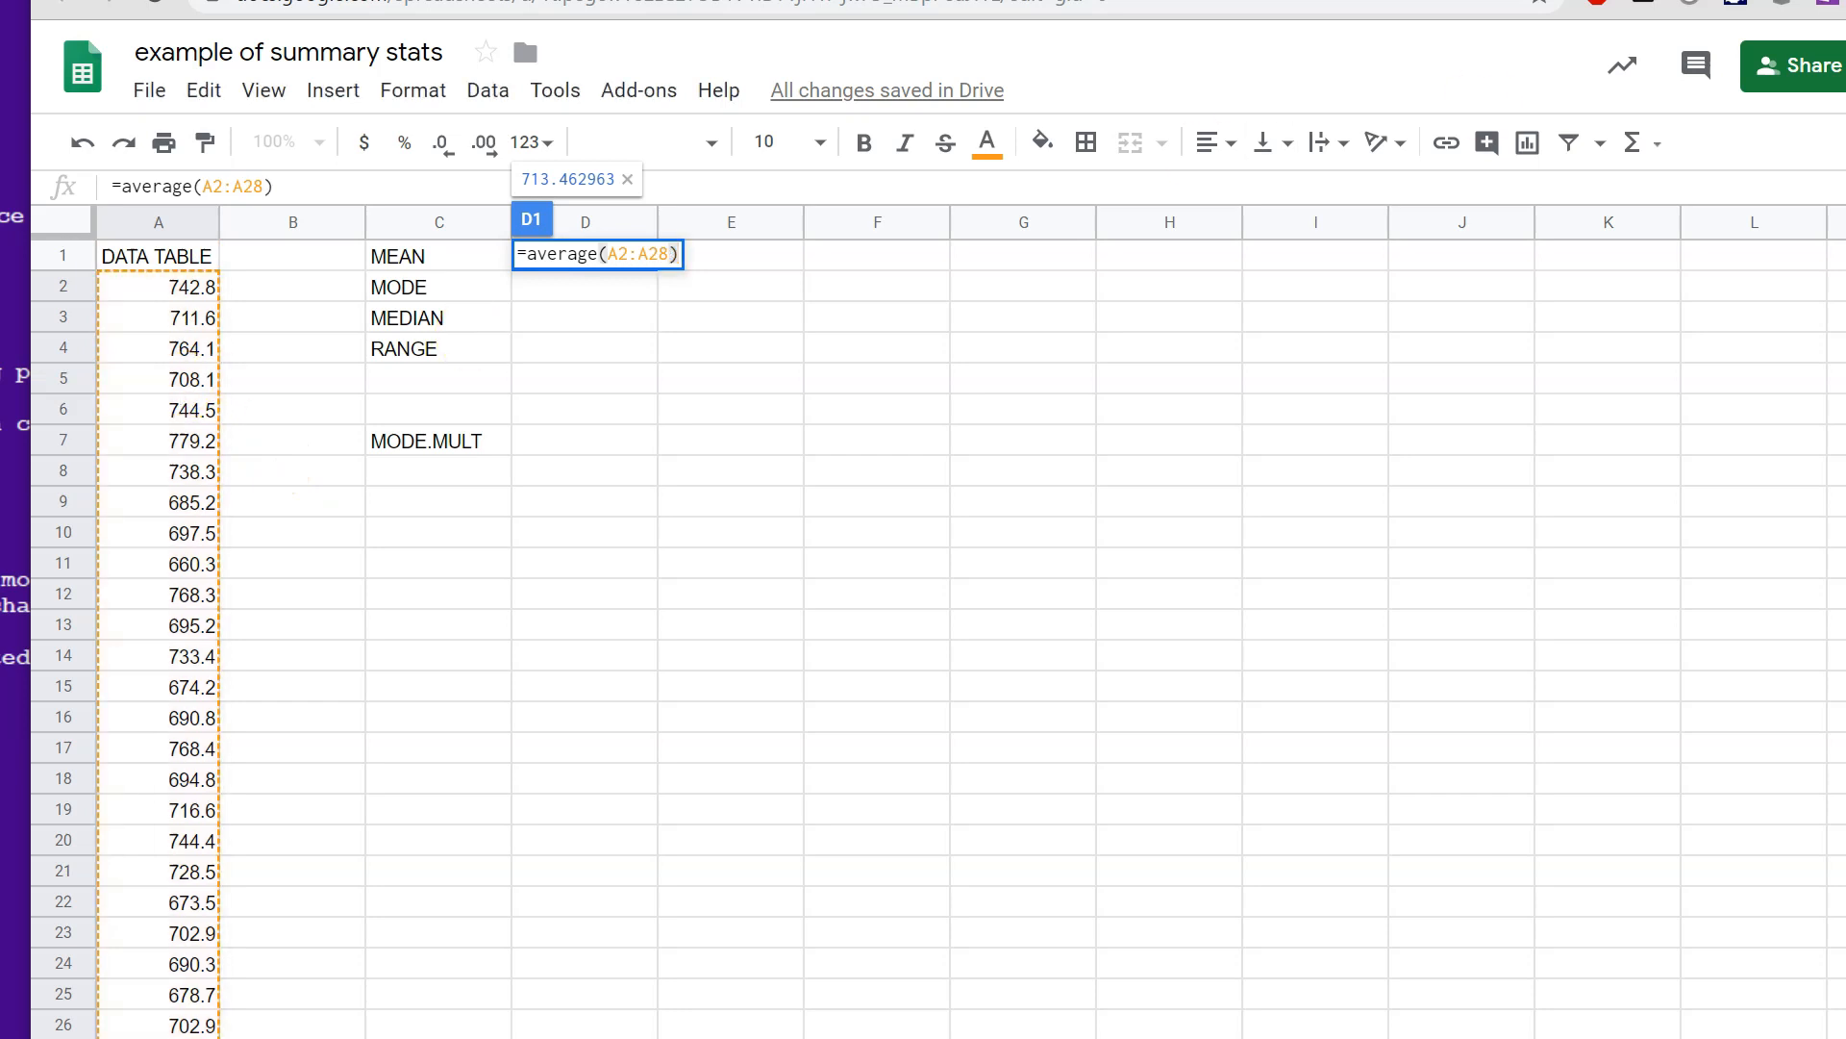
key(Return)
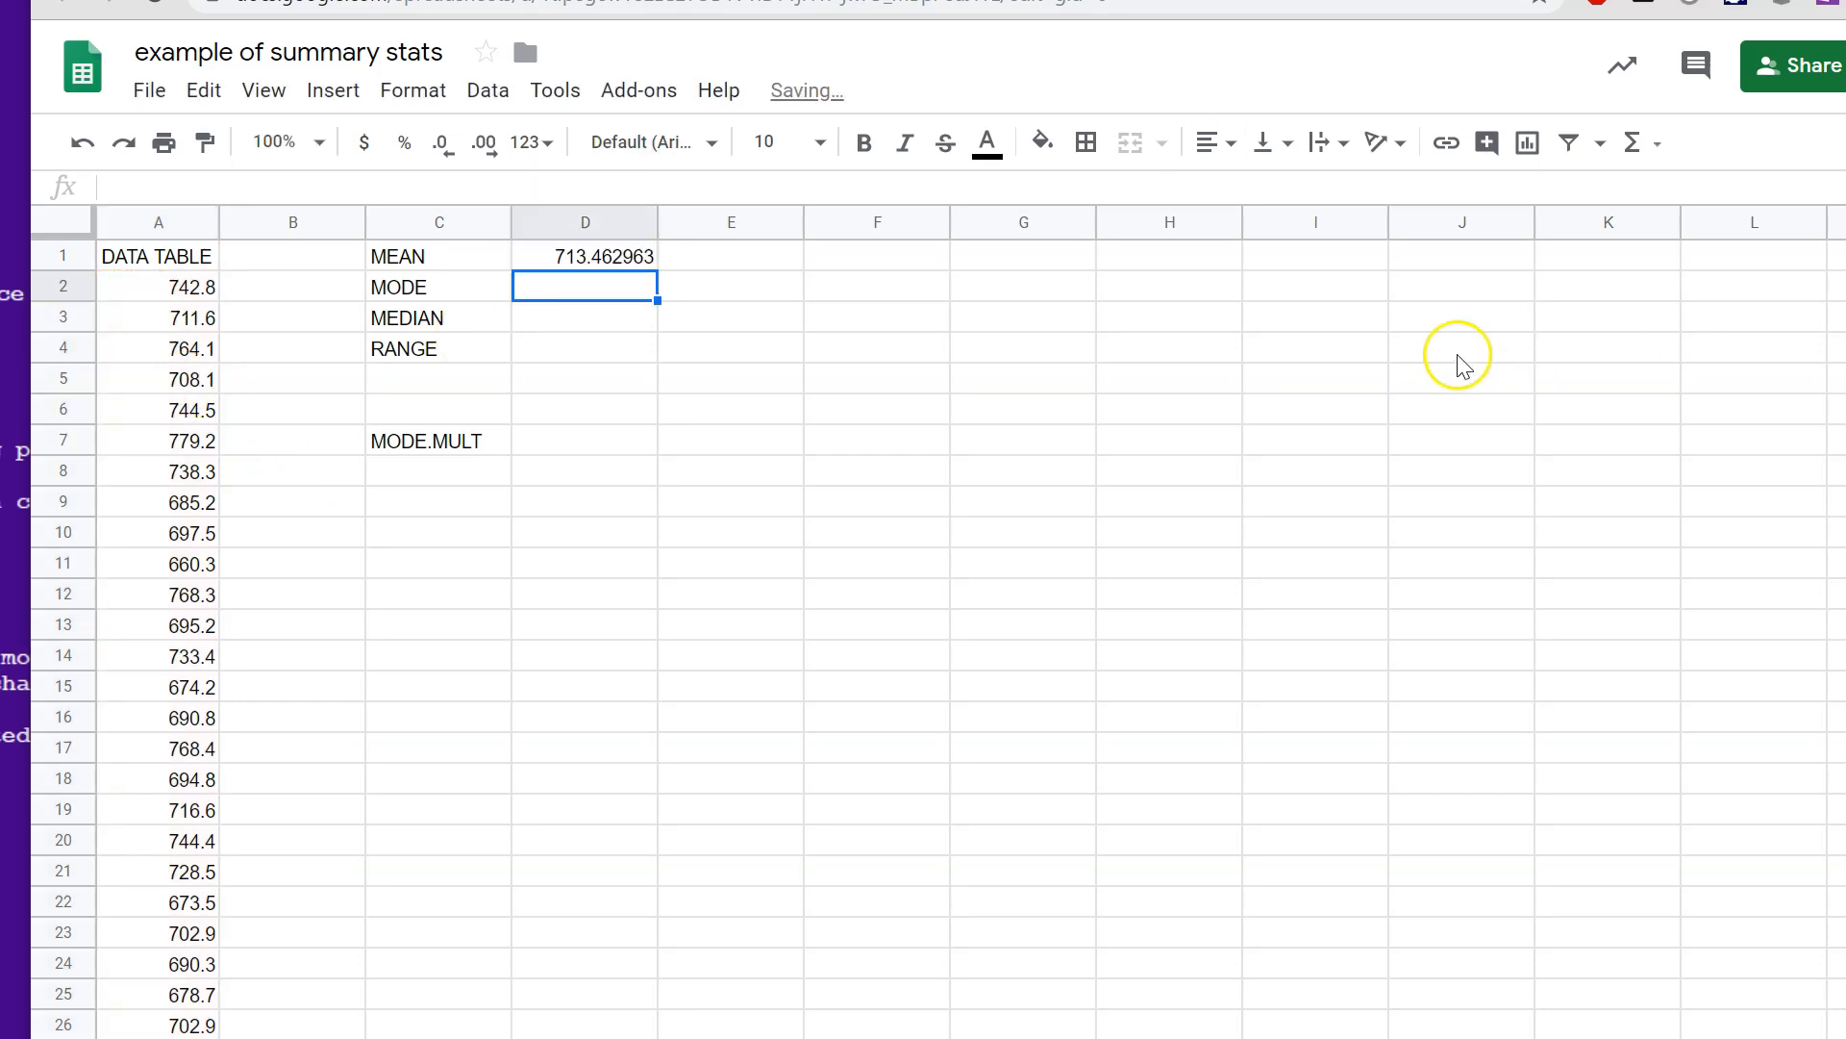
Calculate the mode of the data table in cell D2 with the formula =mode(a2:a28).
scroll(491, 371, down, 1)
scroll(562, 368, up, 1)
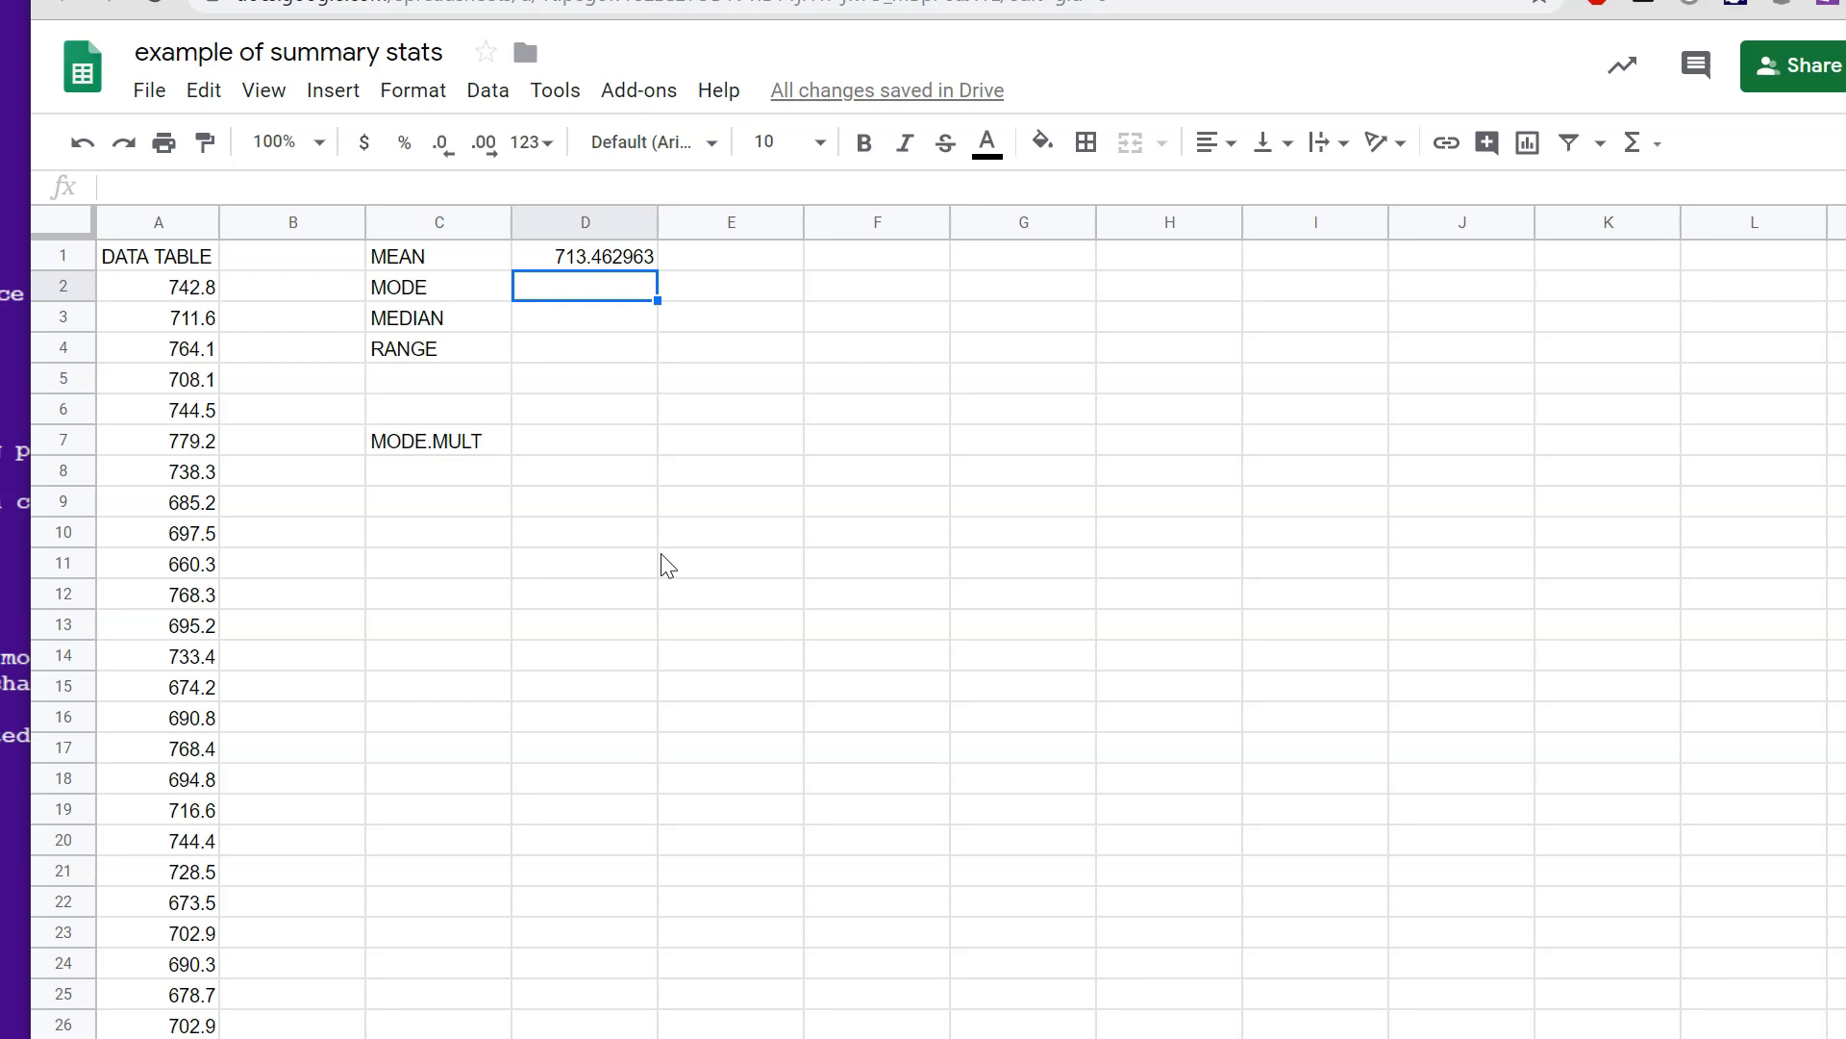
text(=)
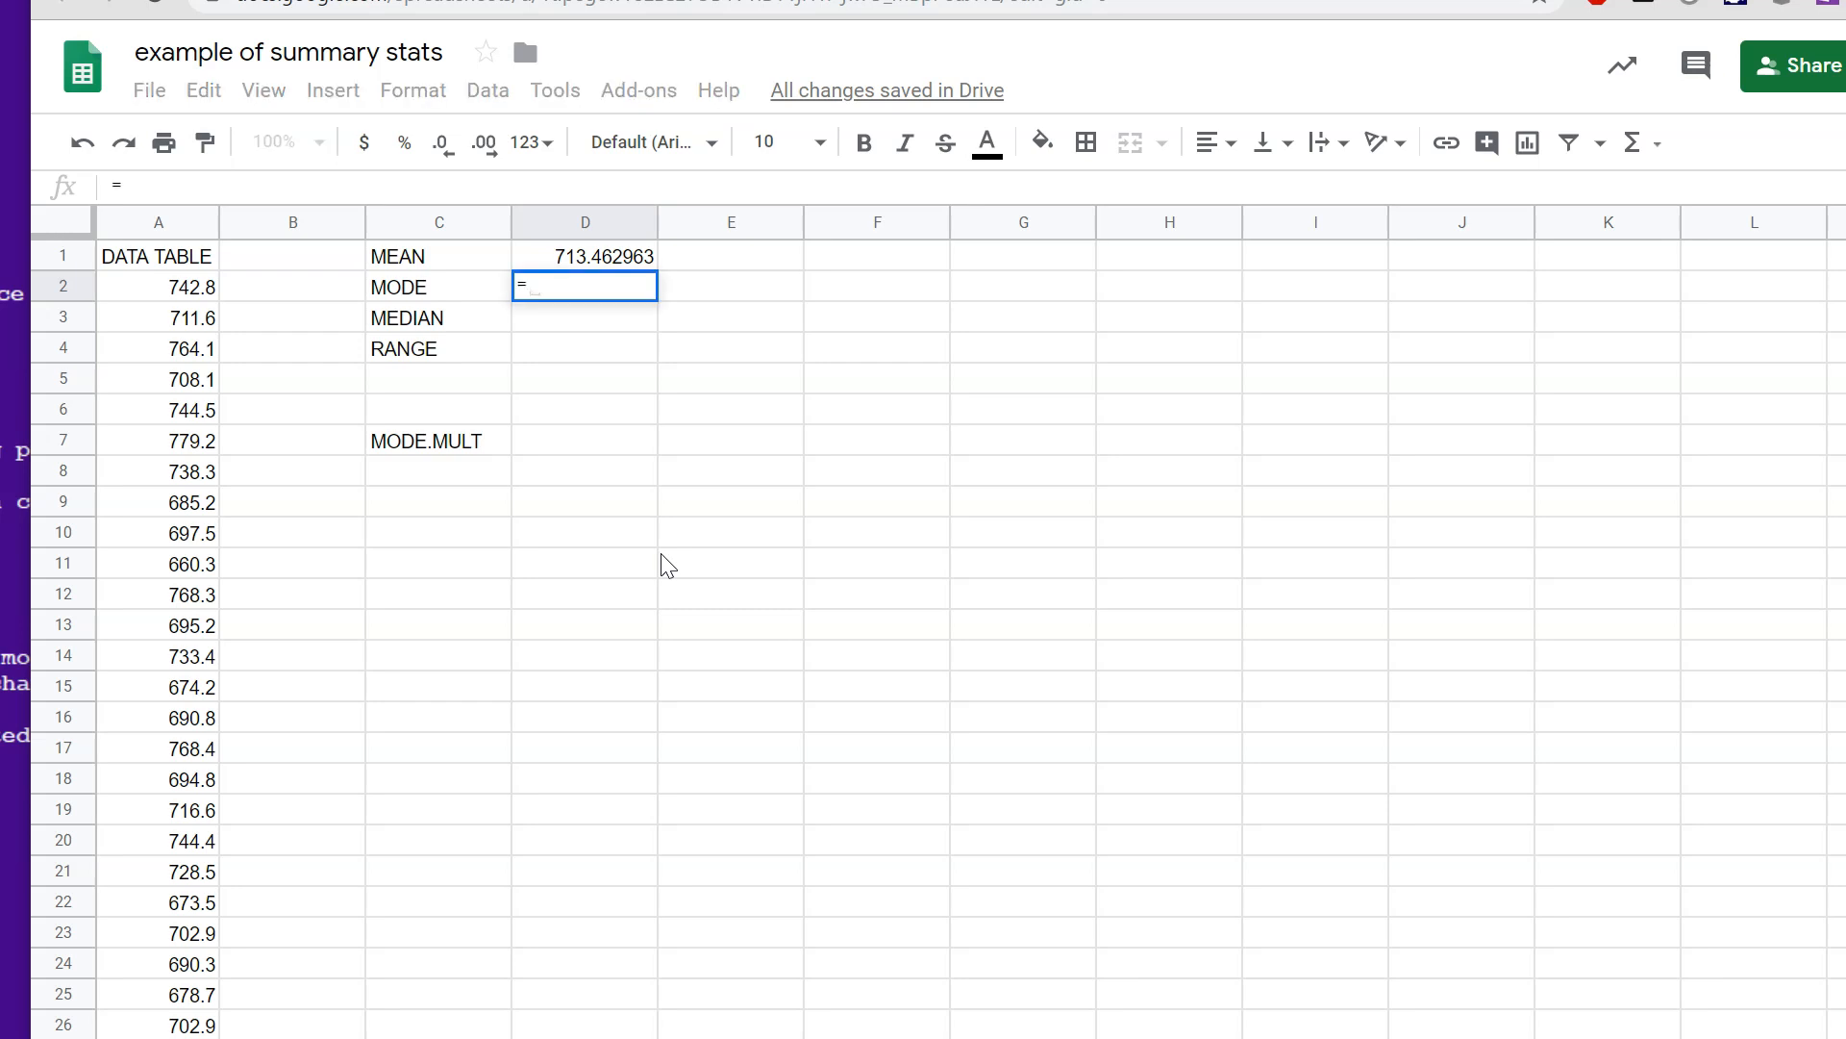
text(mode)
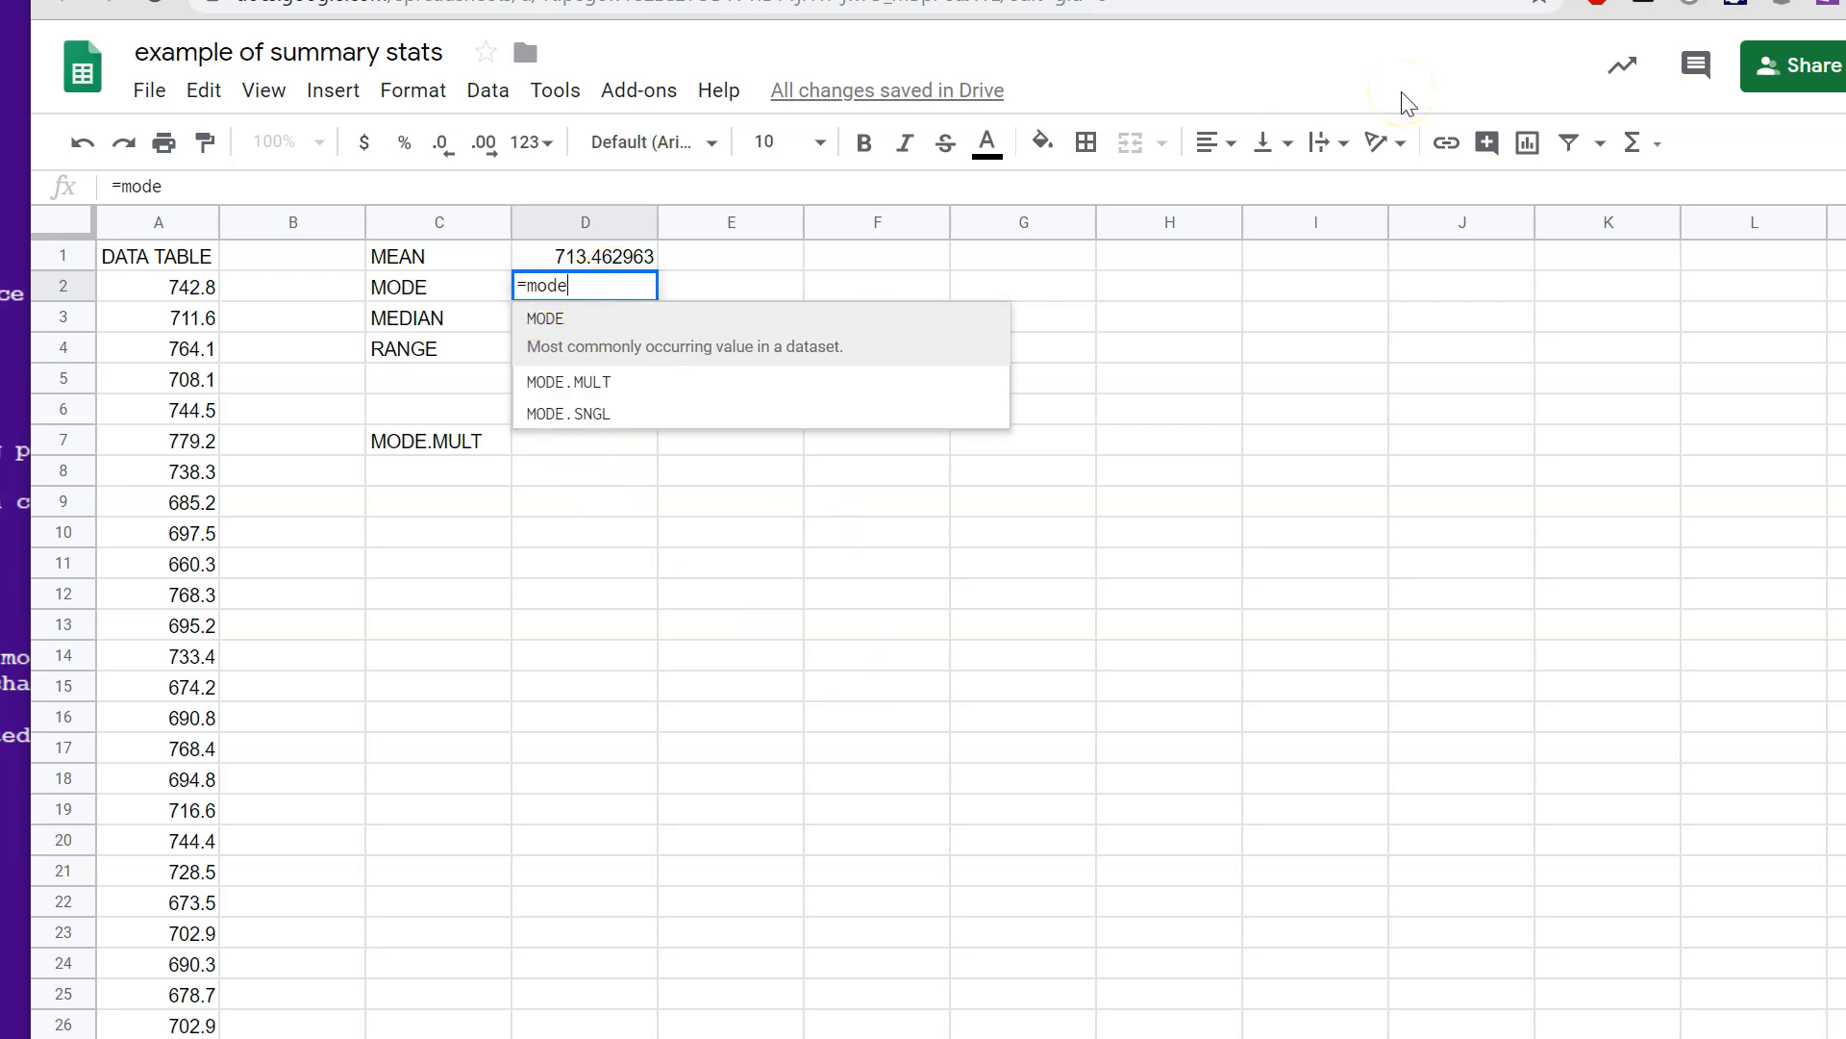
text(()
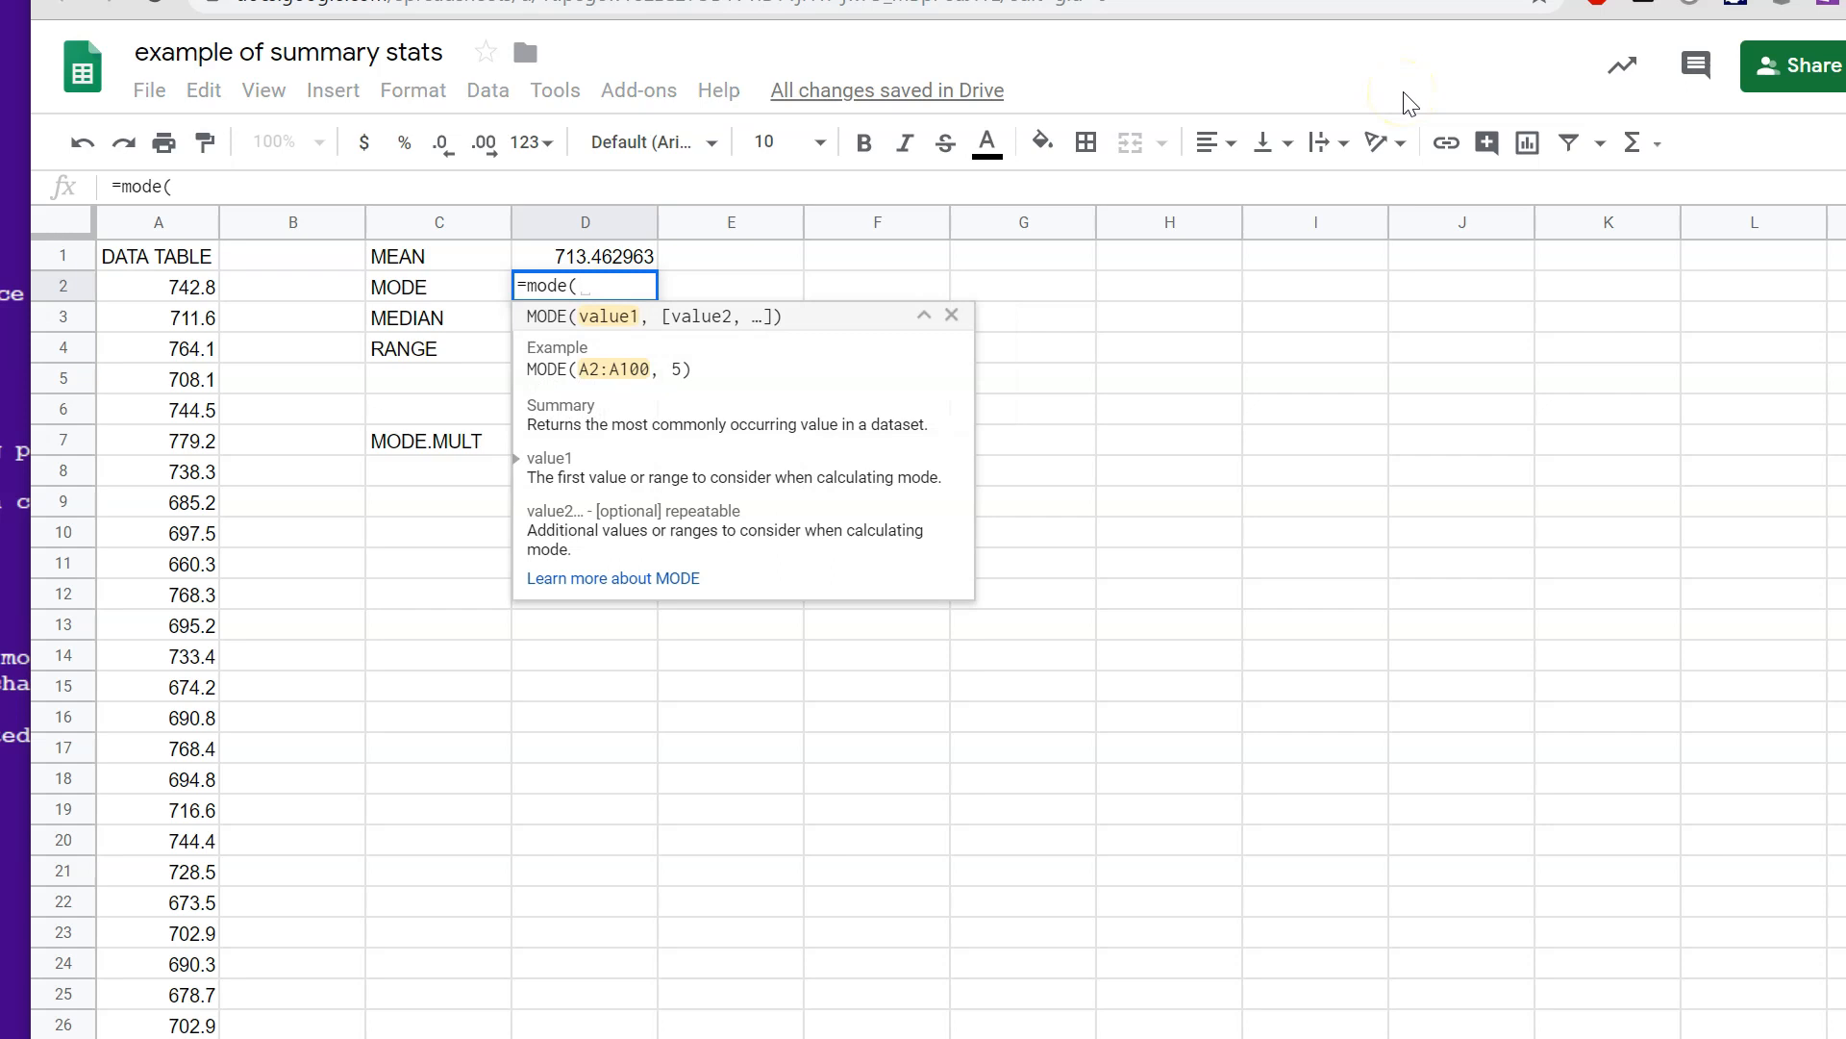
text(a2)
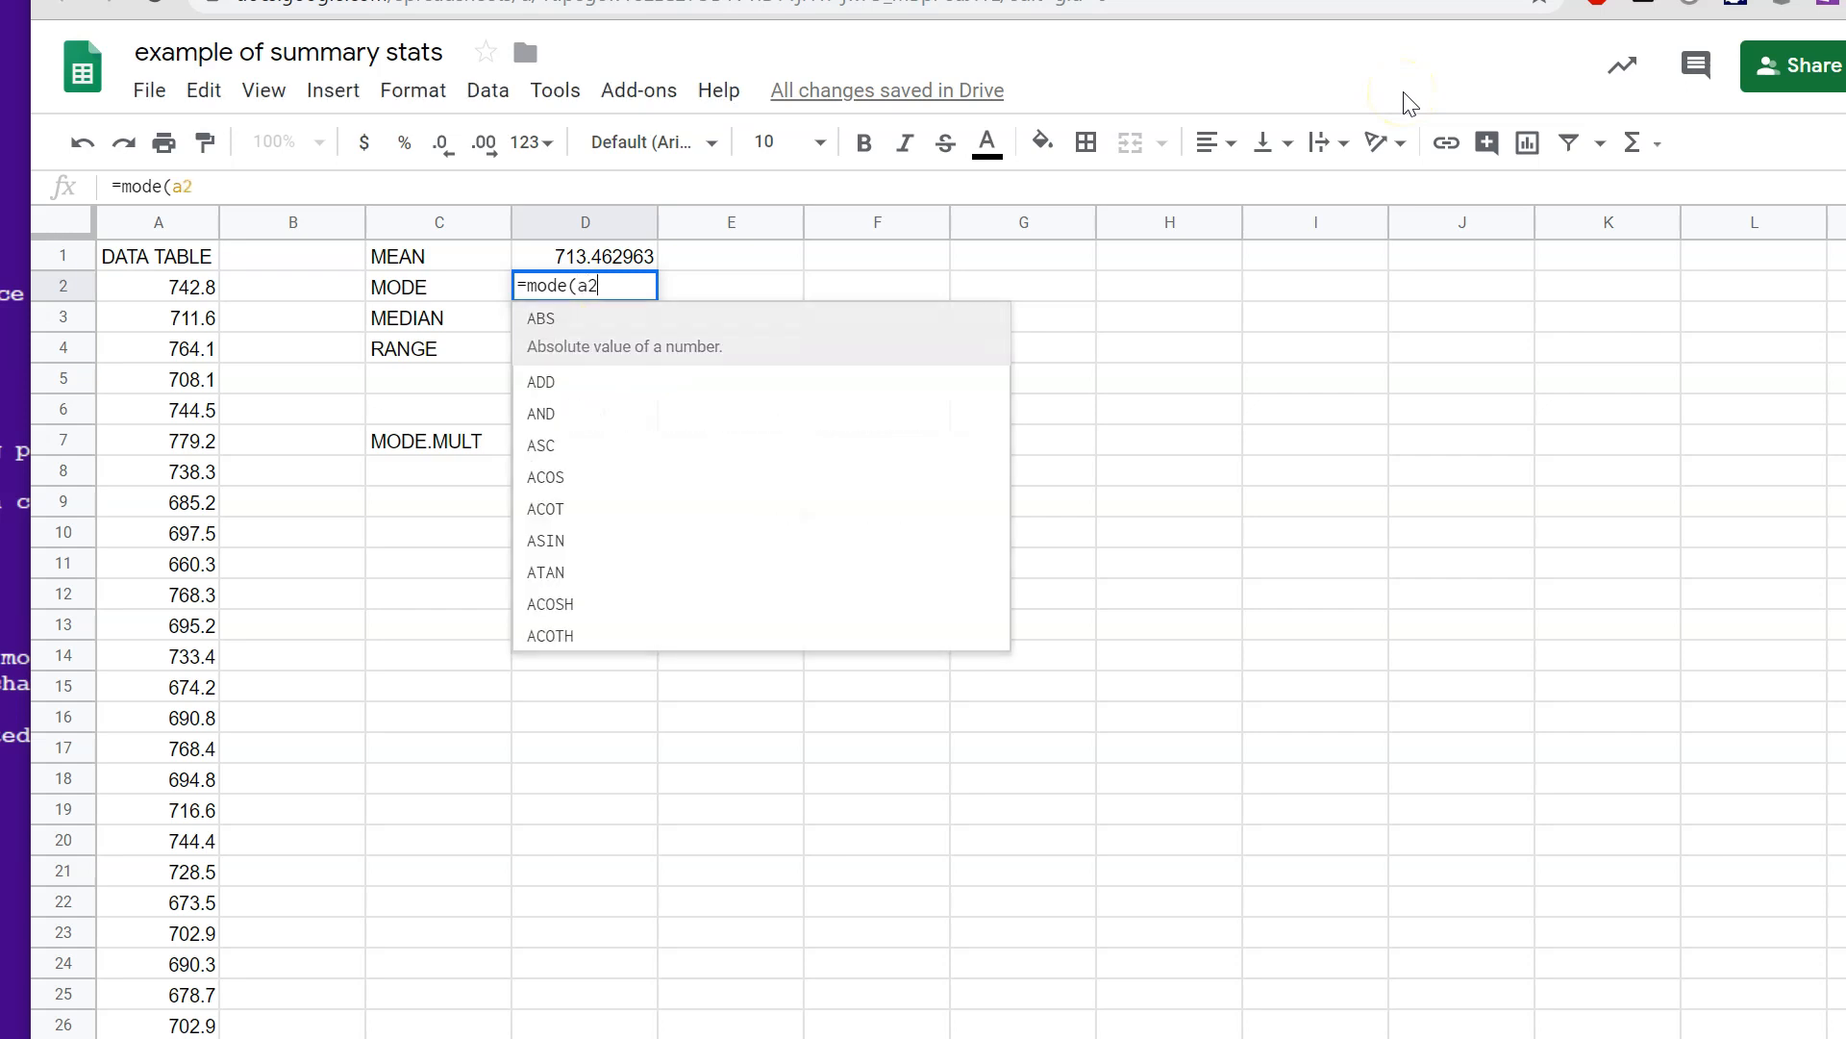
text(:a28)
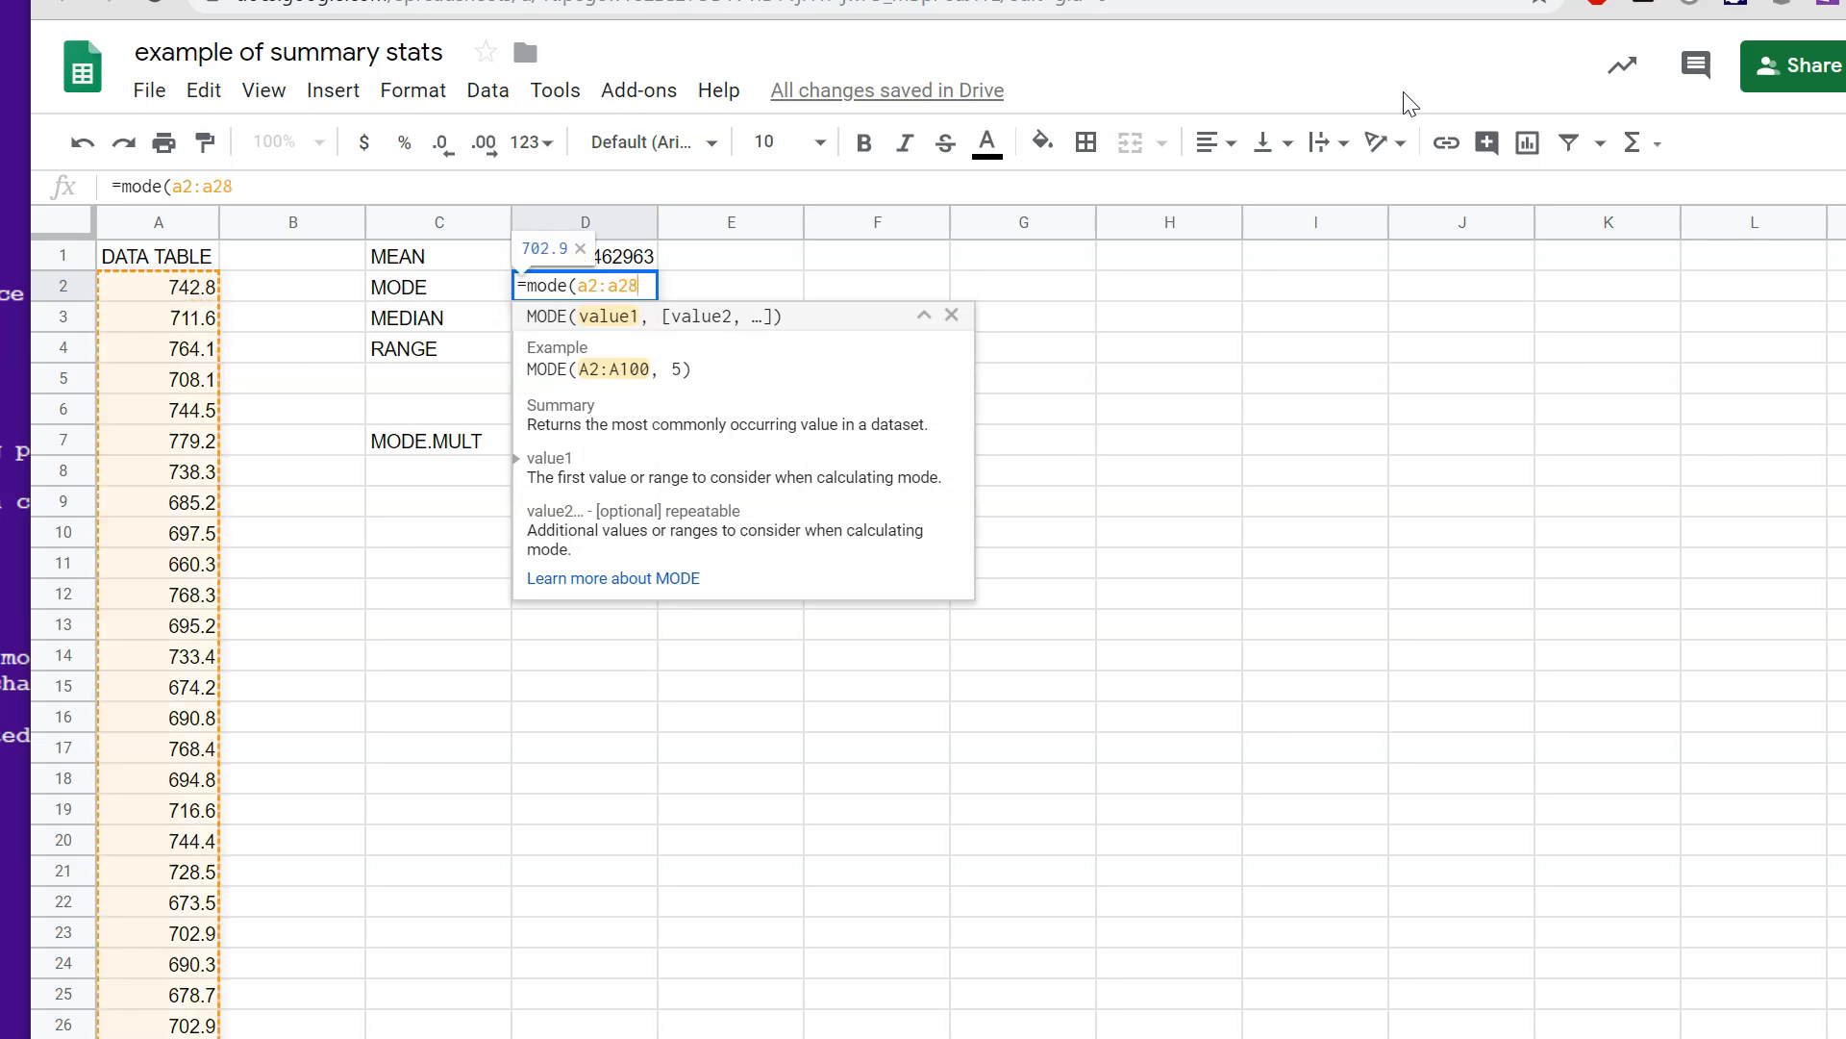
text())
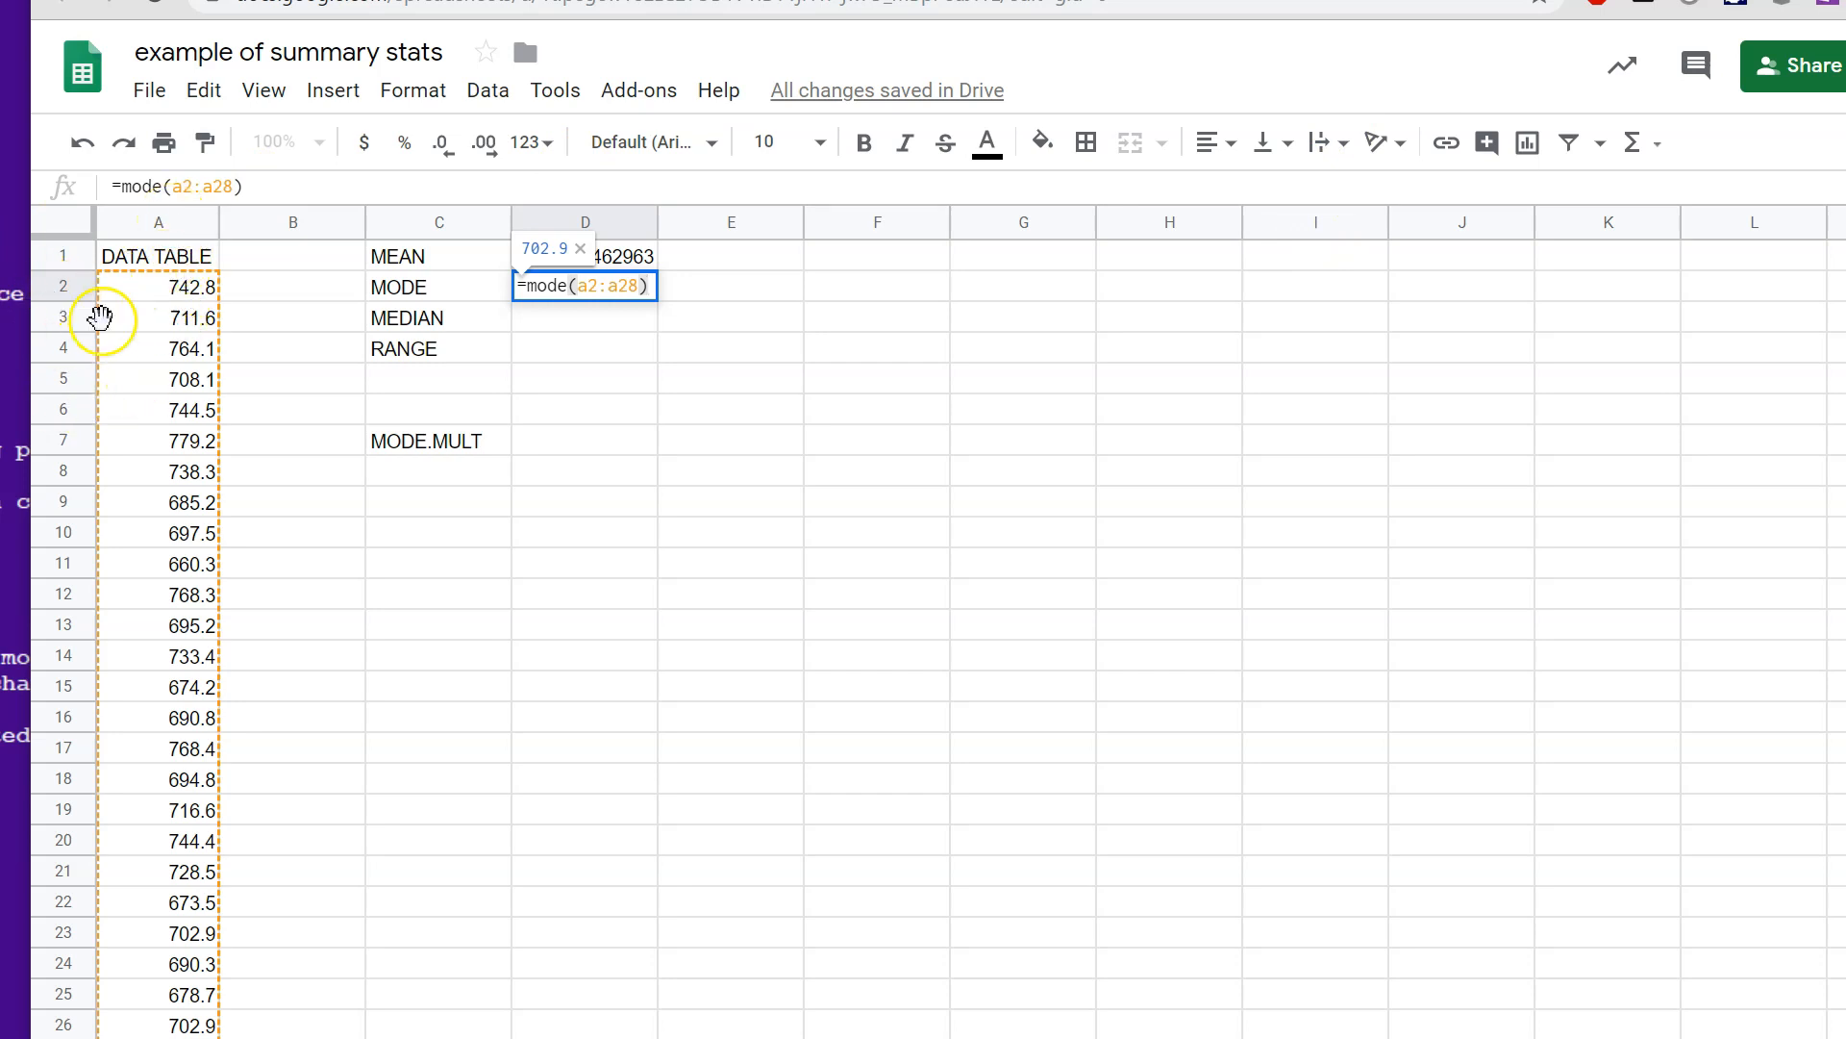
scroll(111, 589, down, 4)
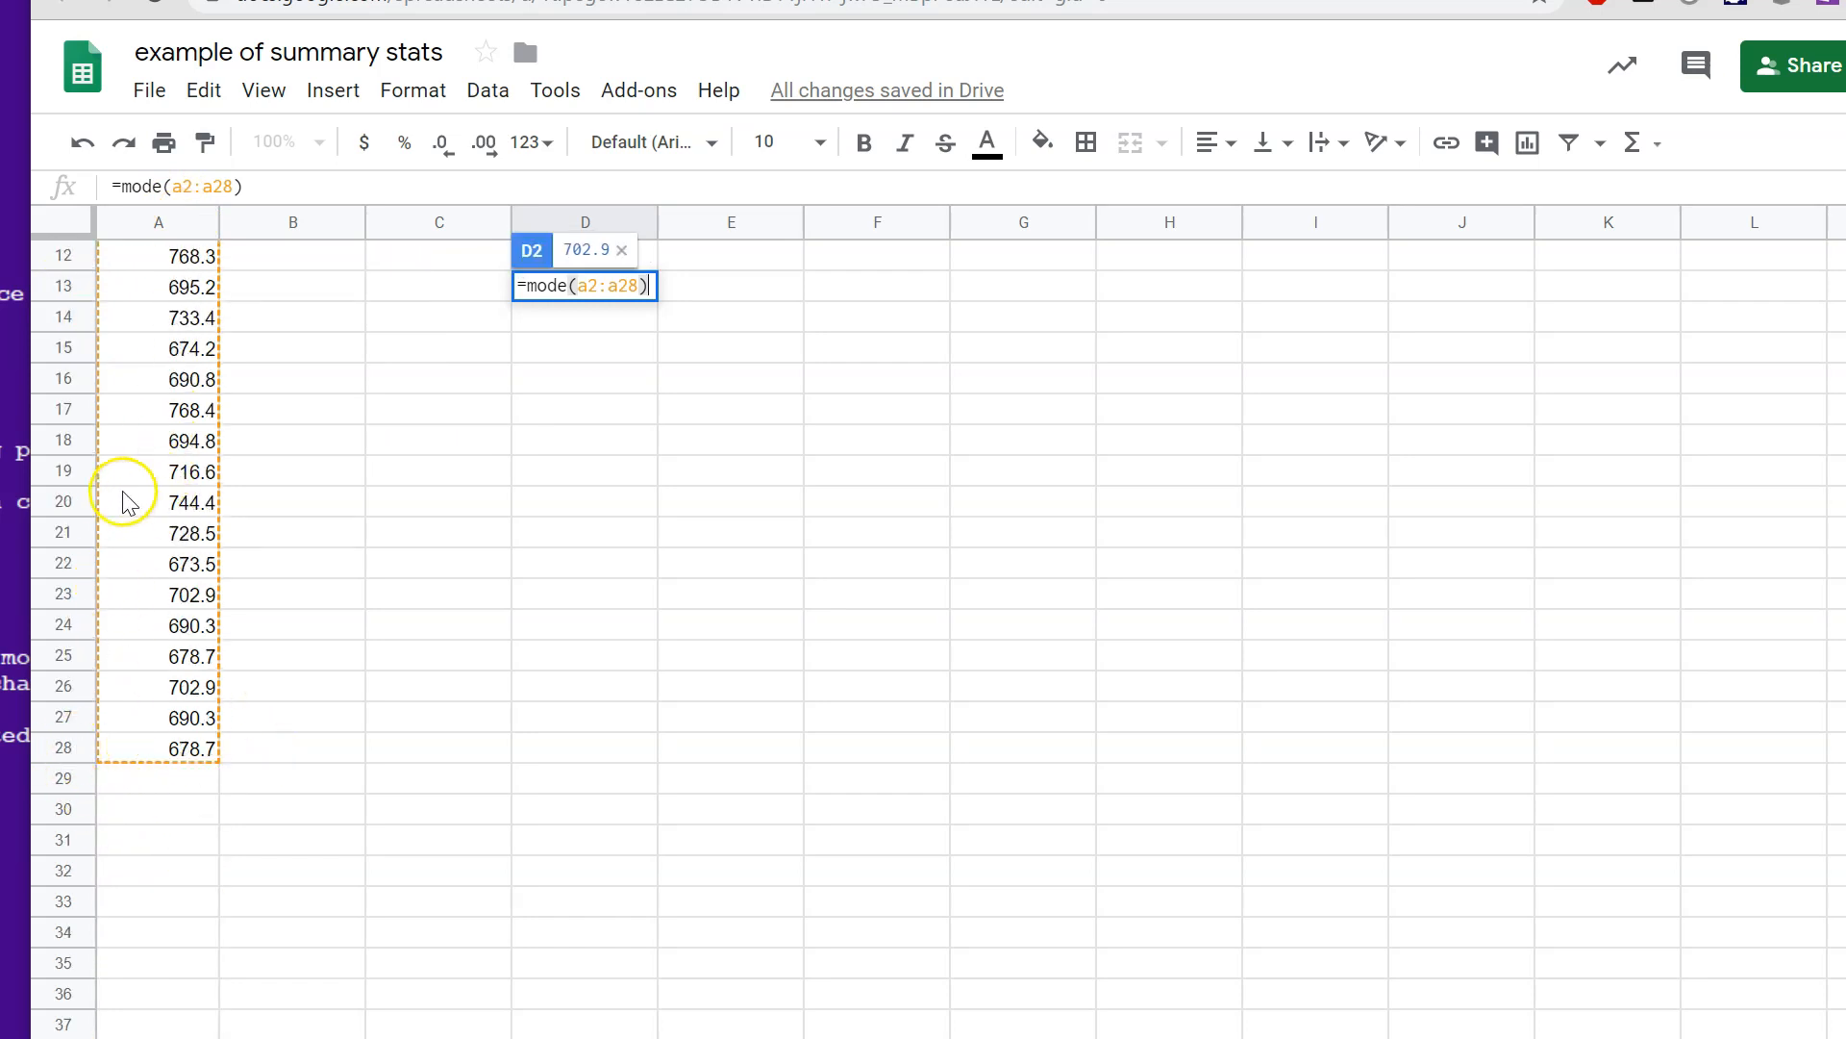
scroll(119, 503, up, 4)
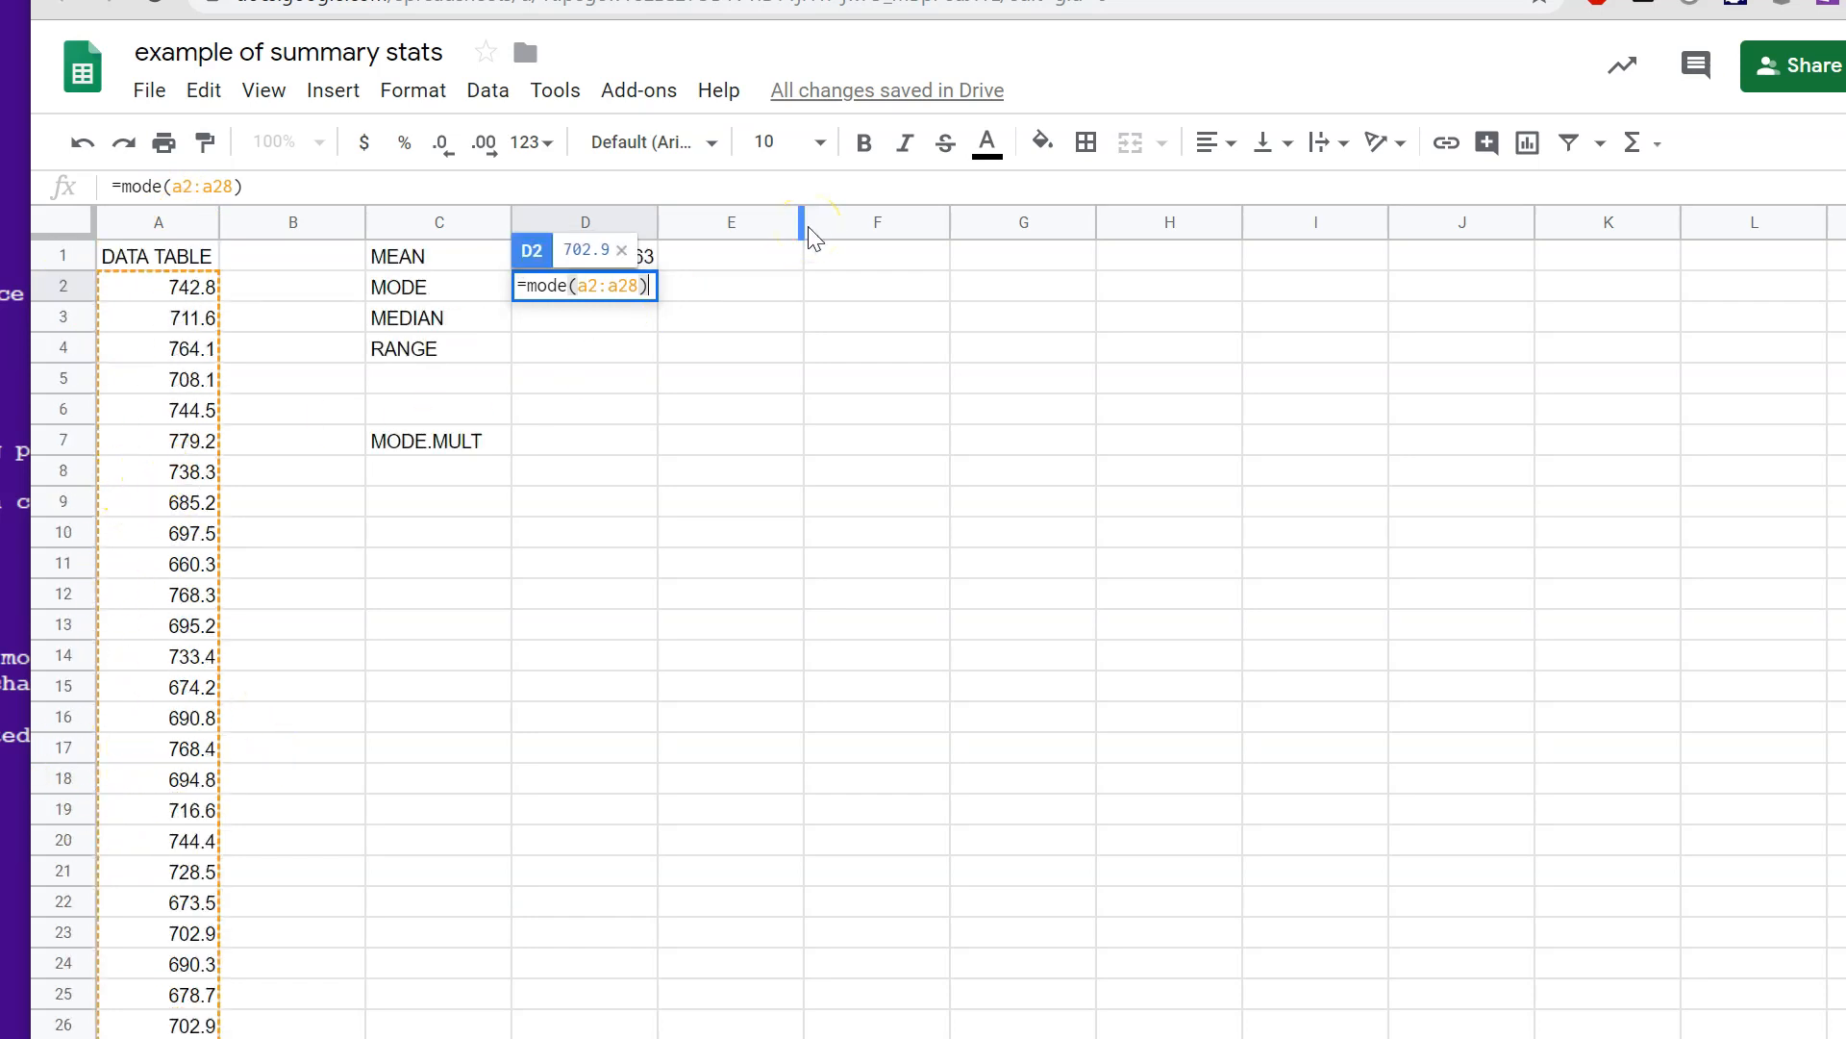
key(Return)
key(Up)
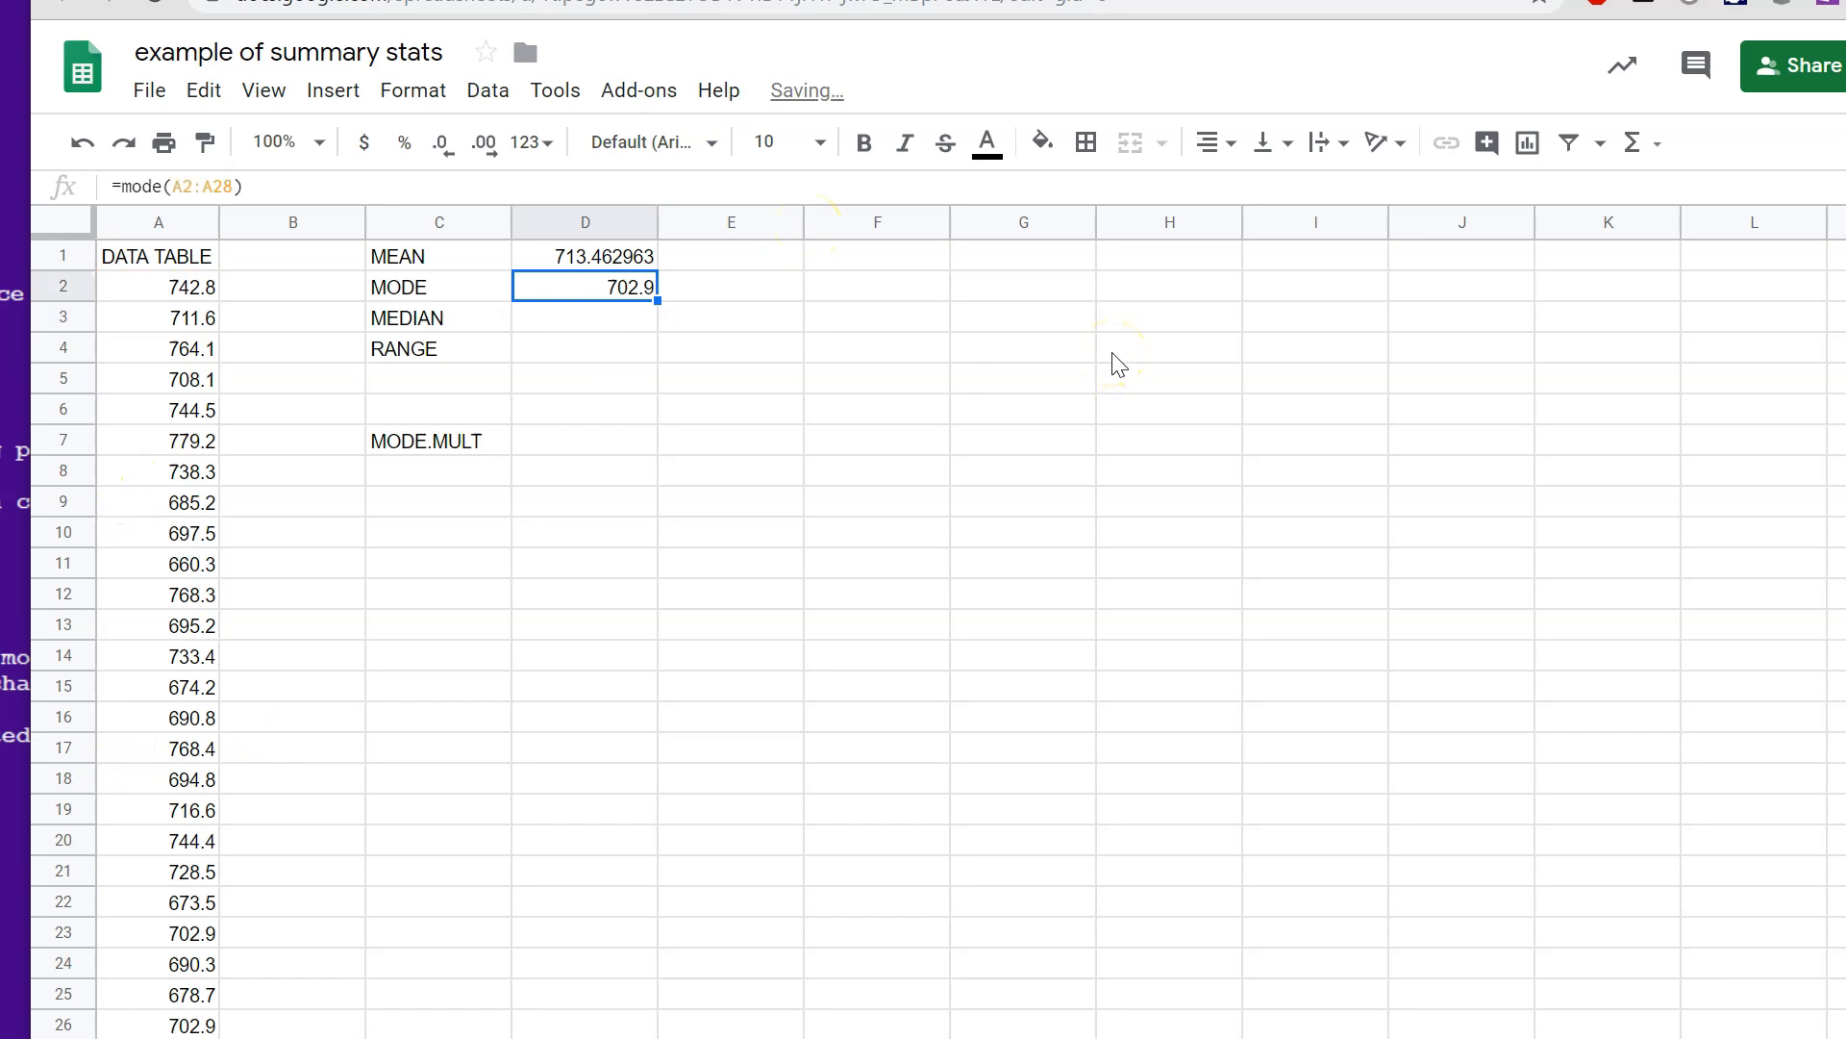
Calculate the median of the data table in cell D3 with the formula =median(a2:a28).
key(Down)
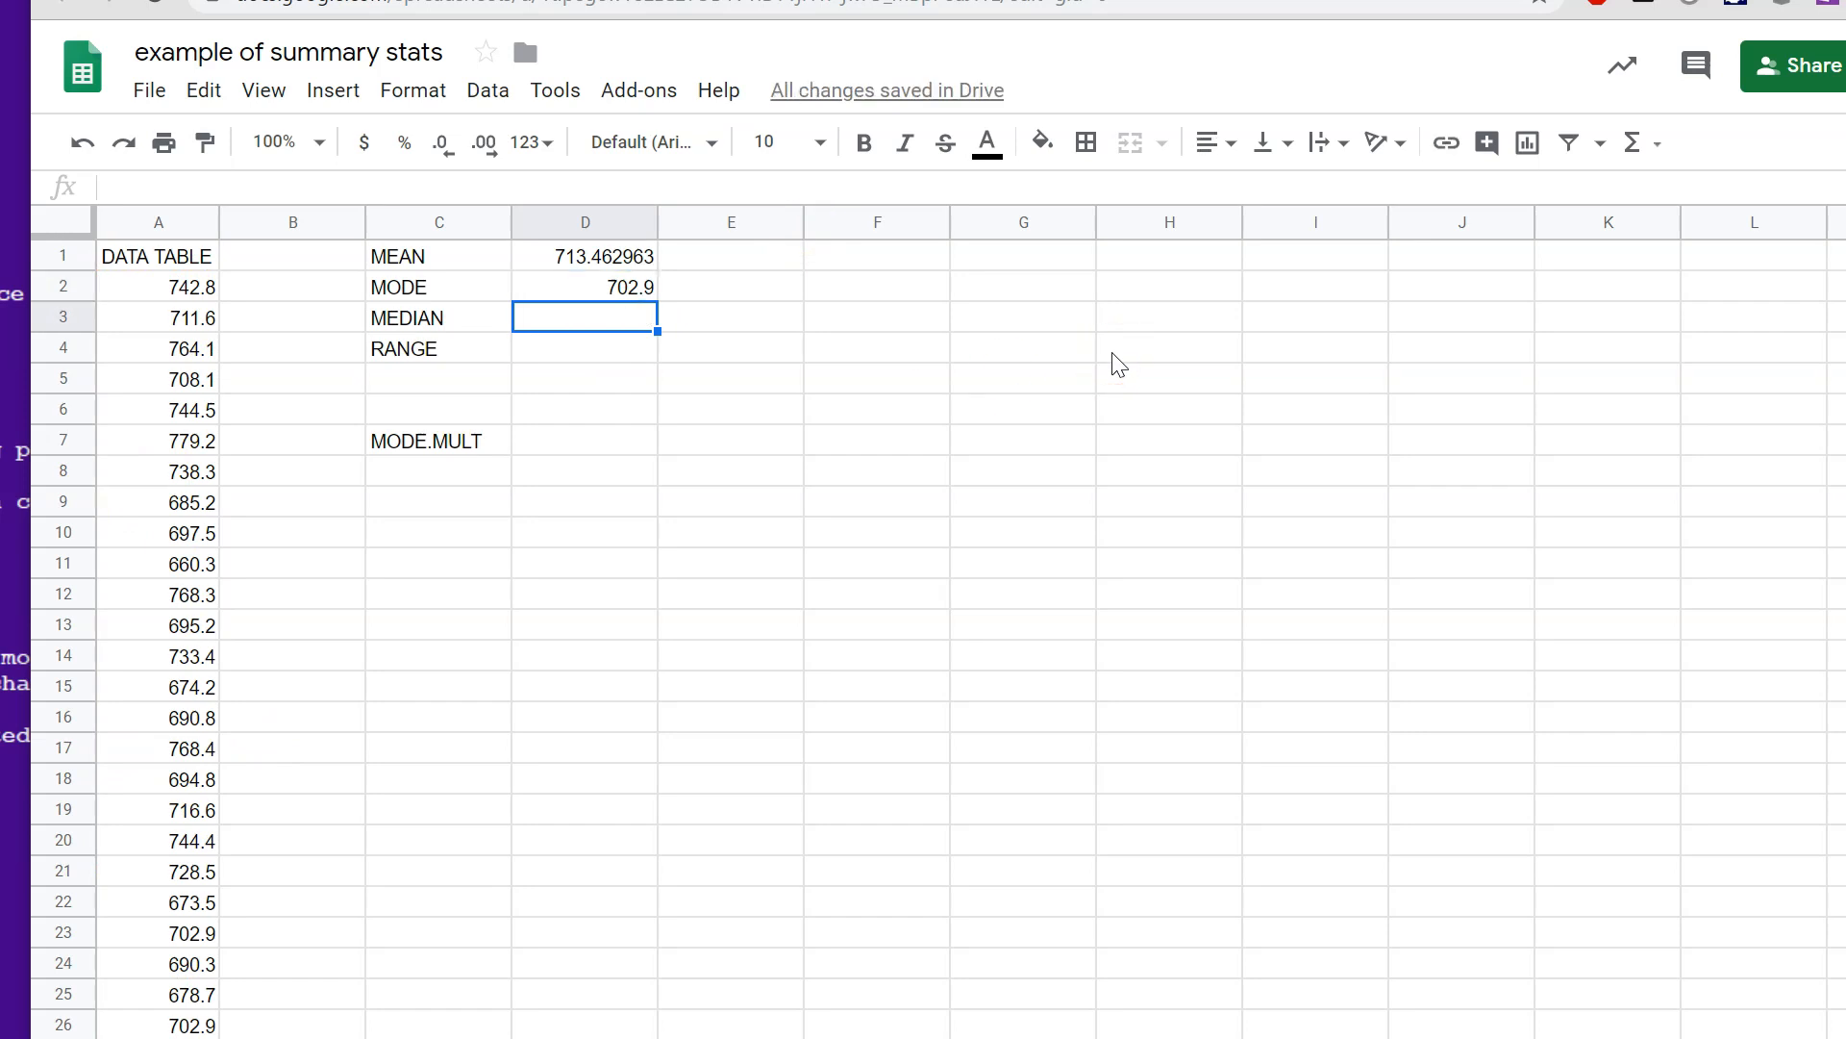
text(=)
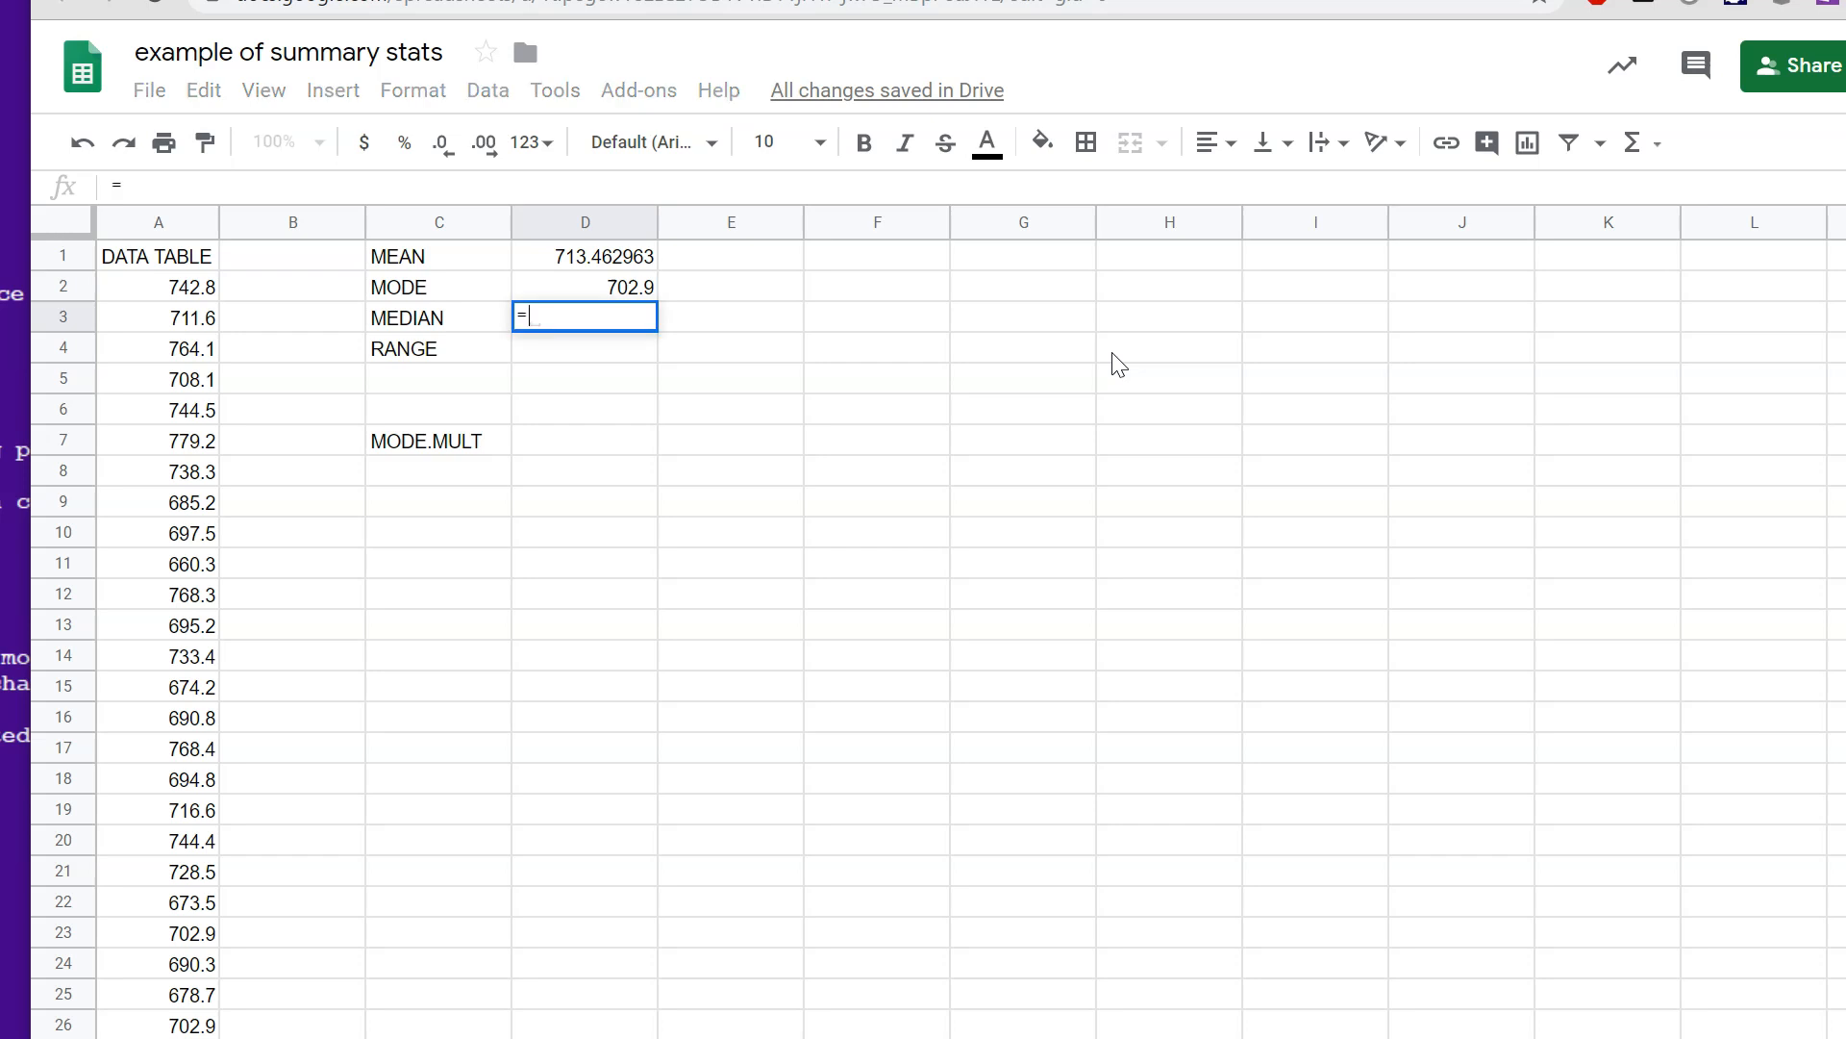
text(median)
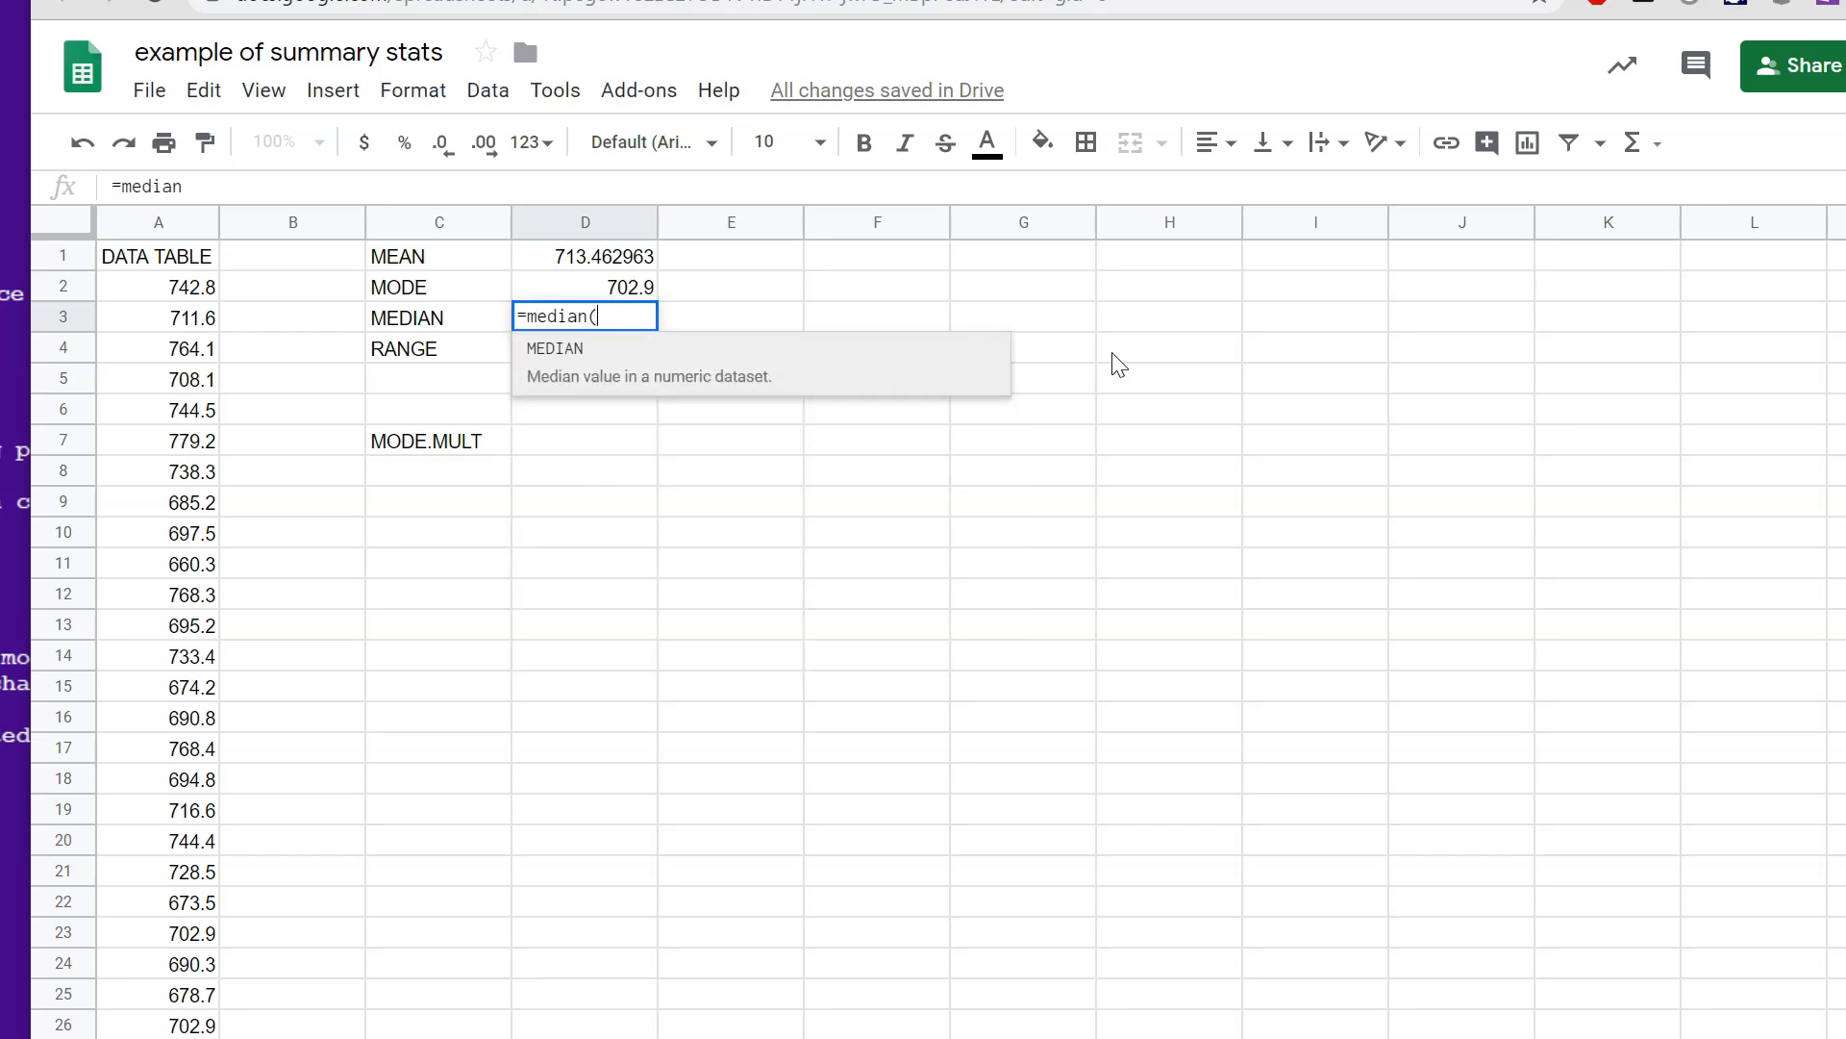
text((a2)
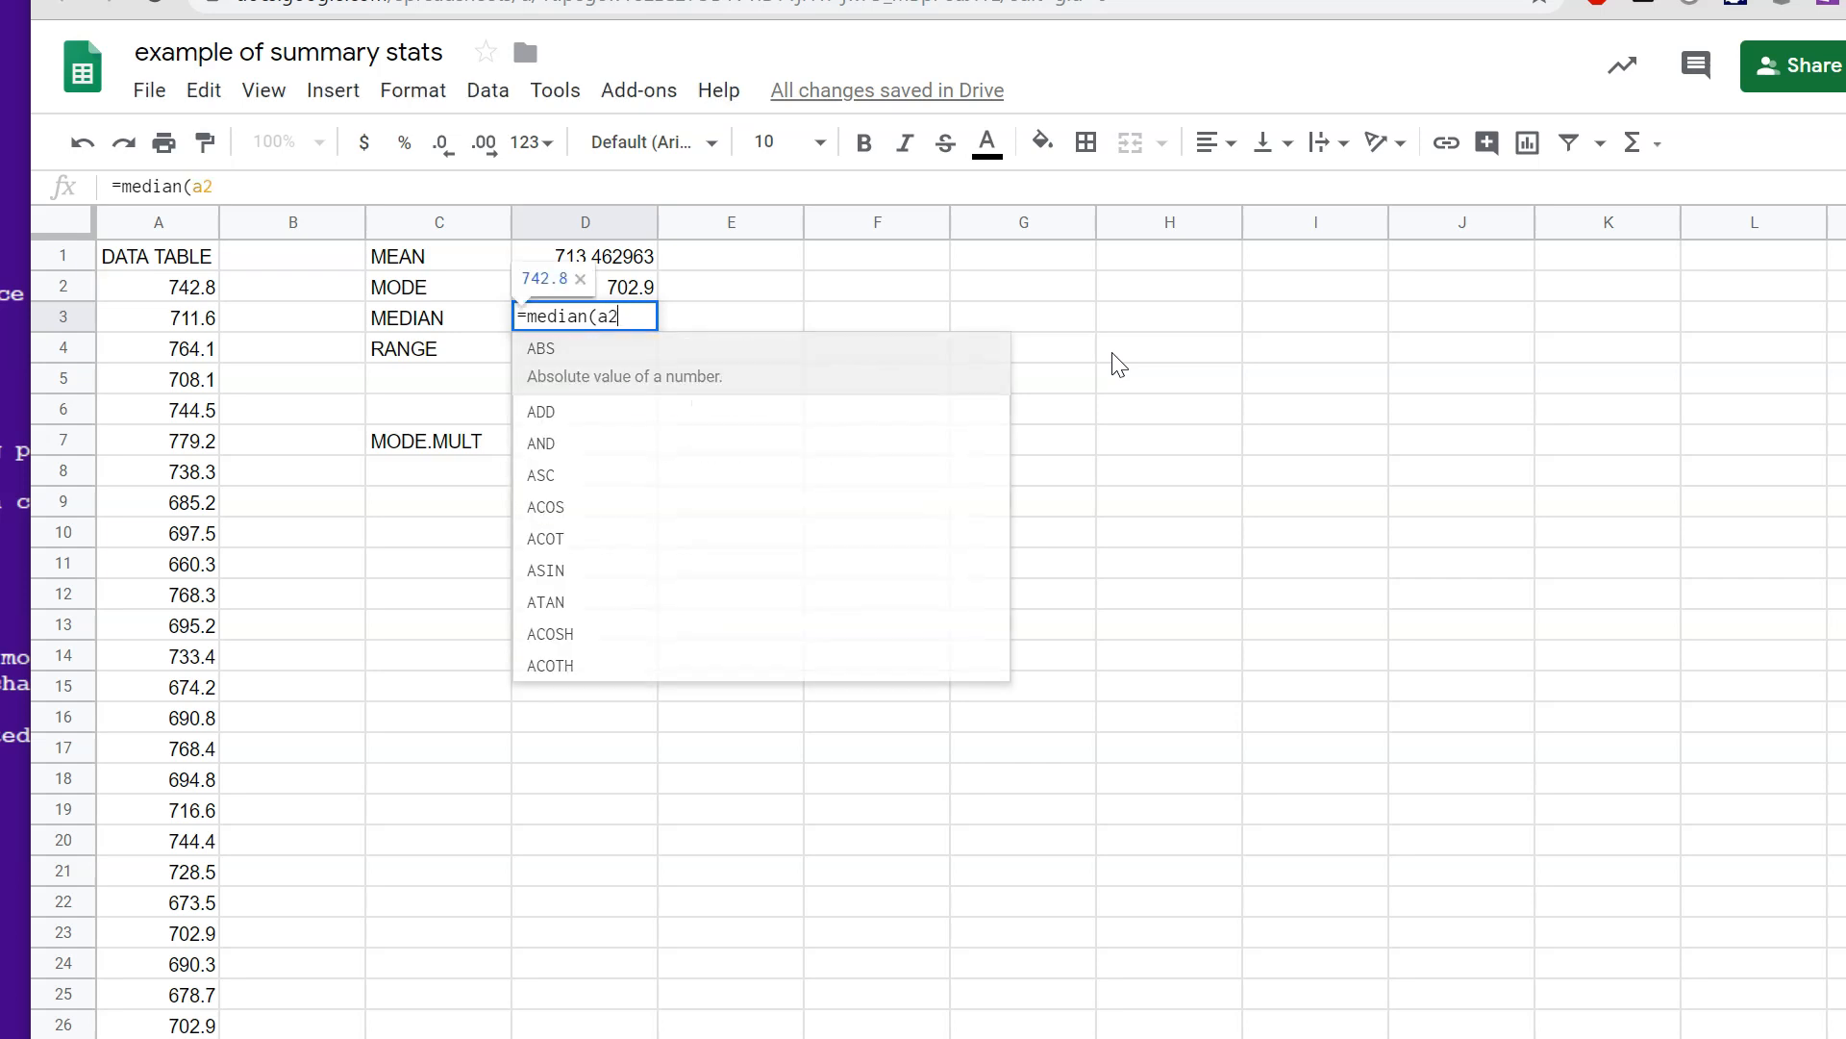
text(:a28))
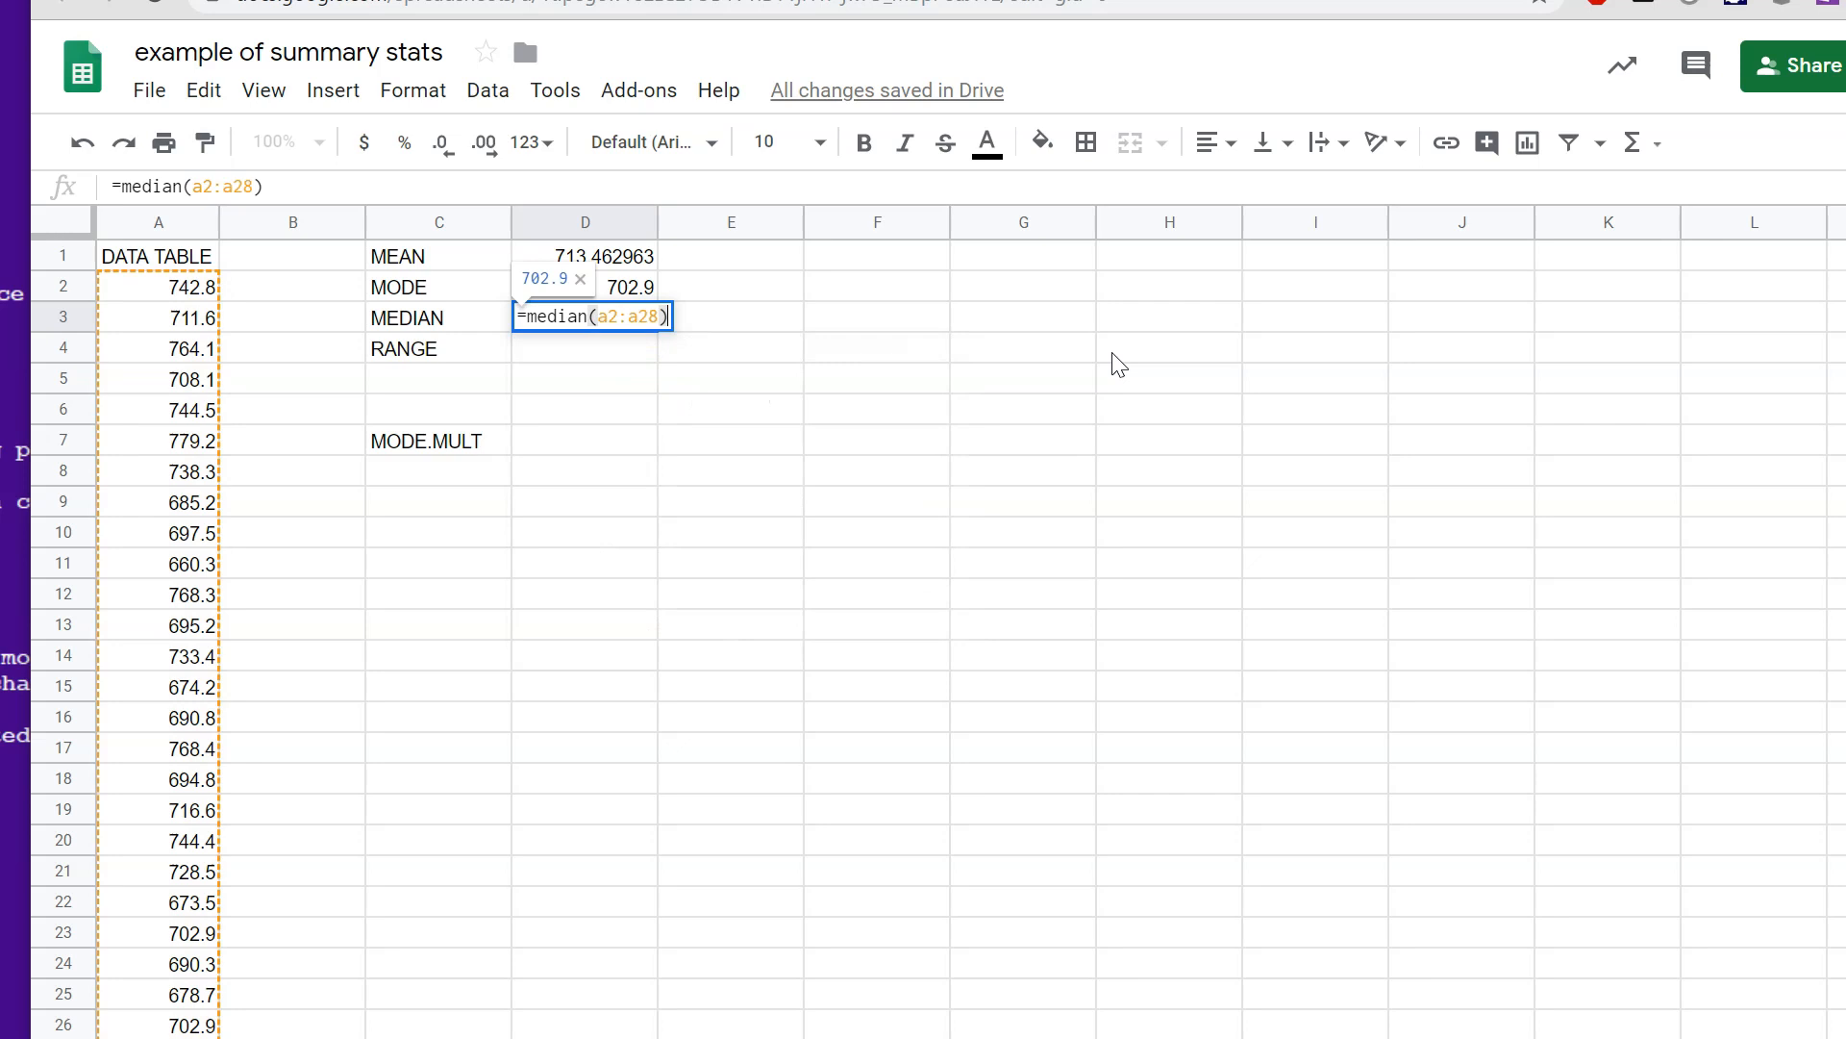
key(Return)
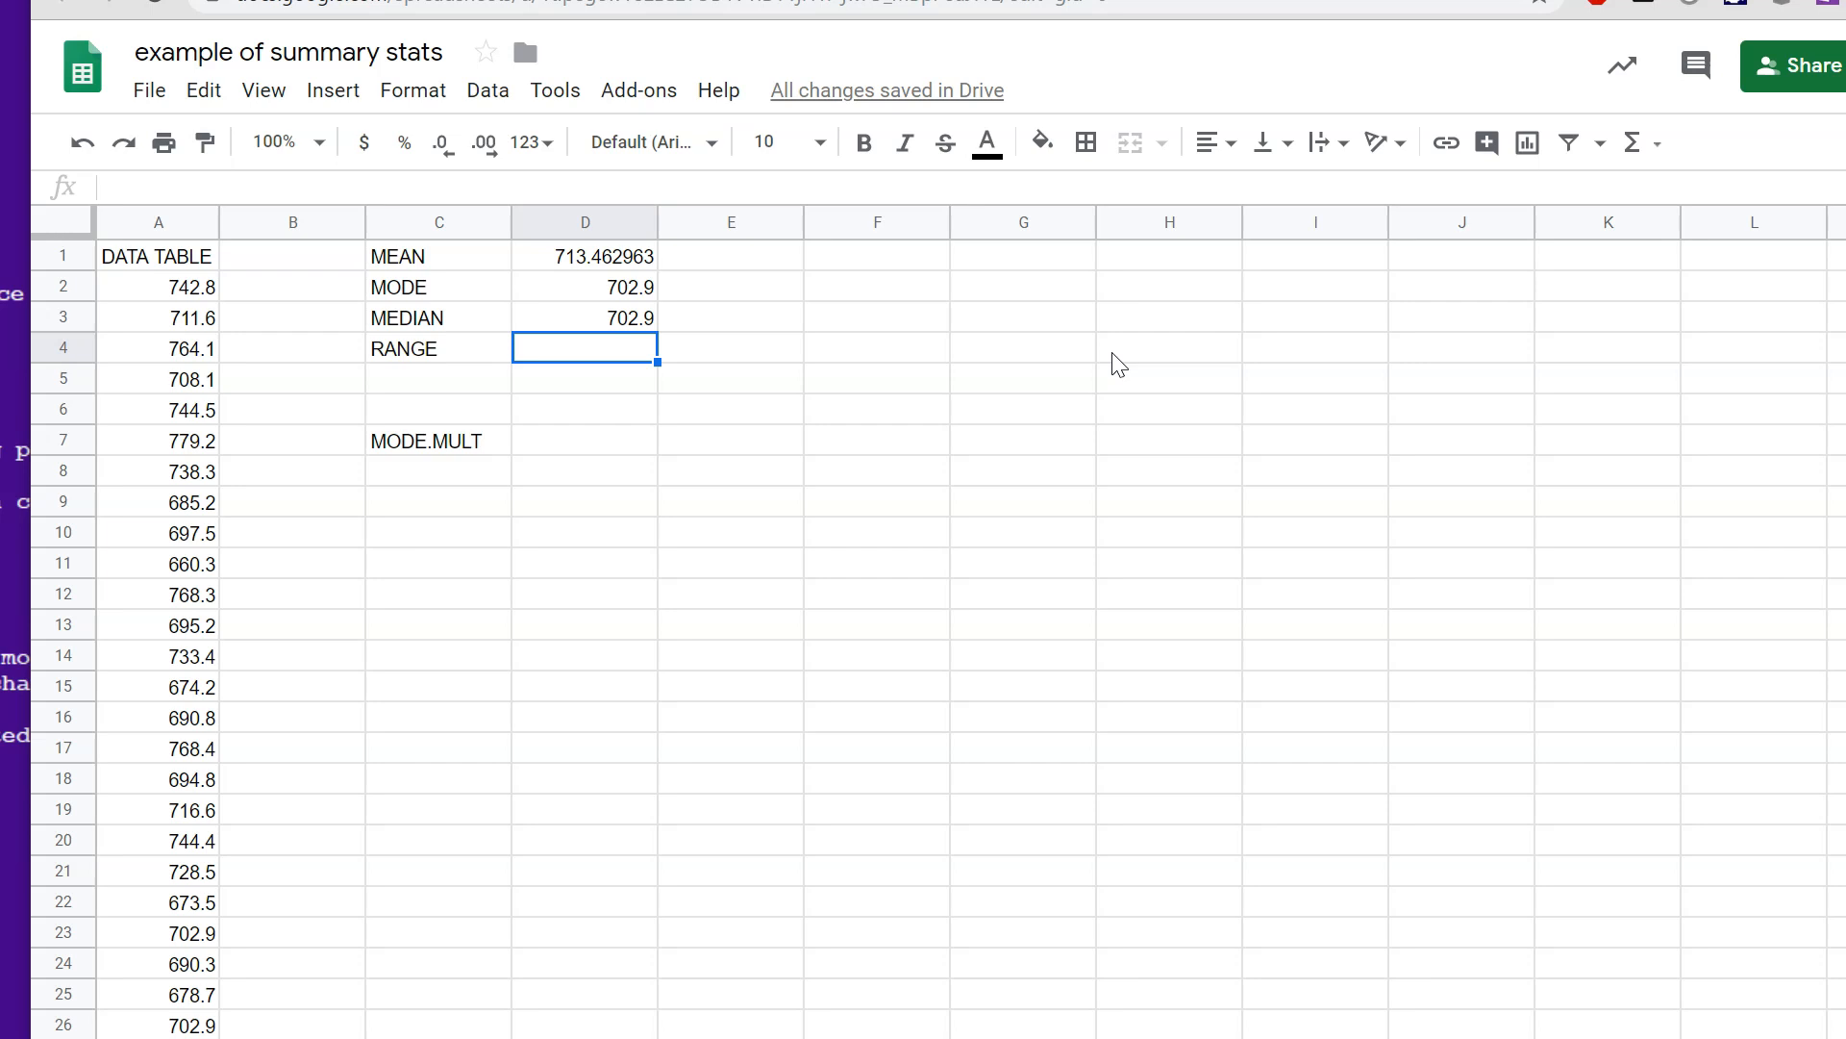
text(=ran)
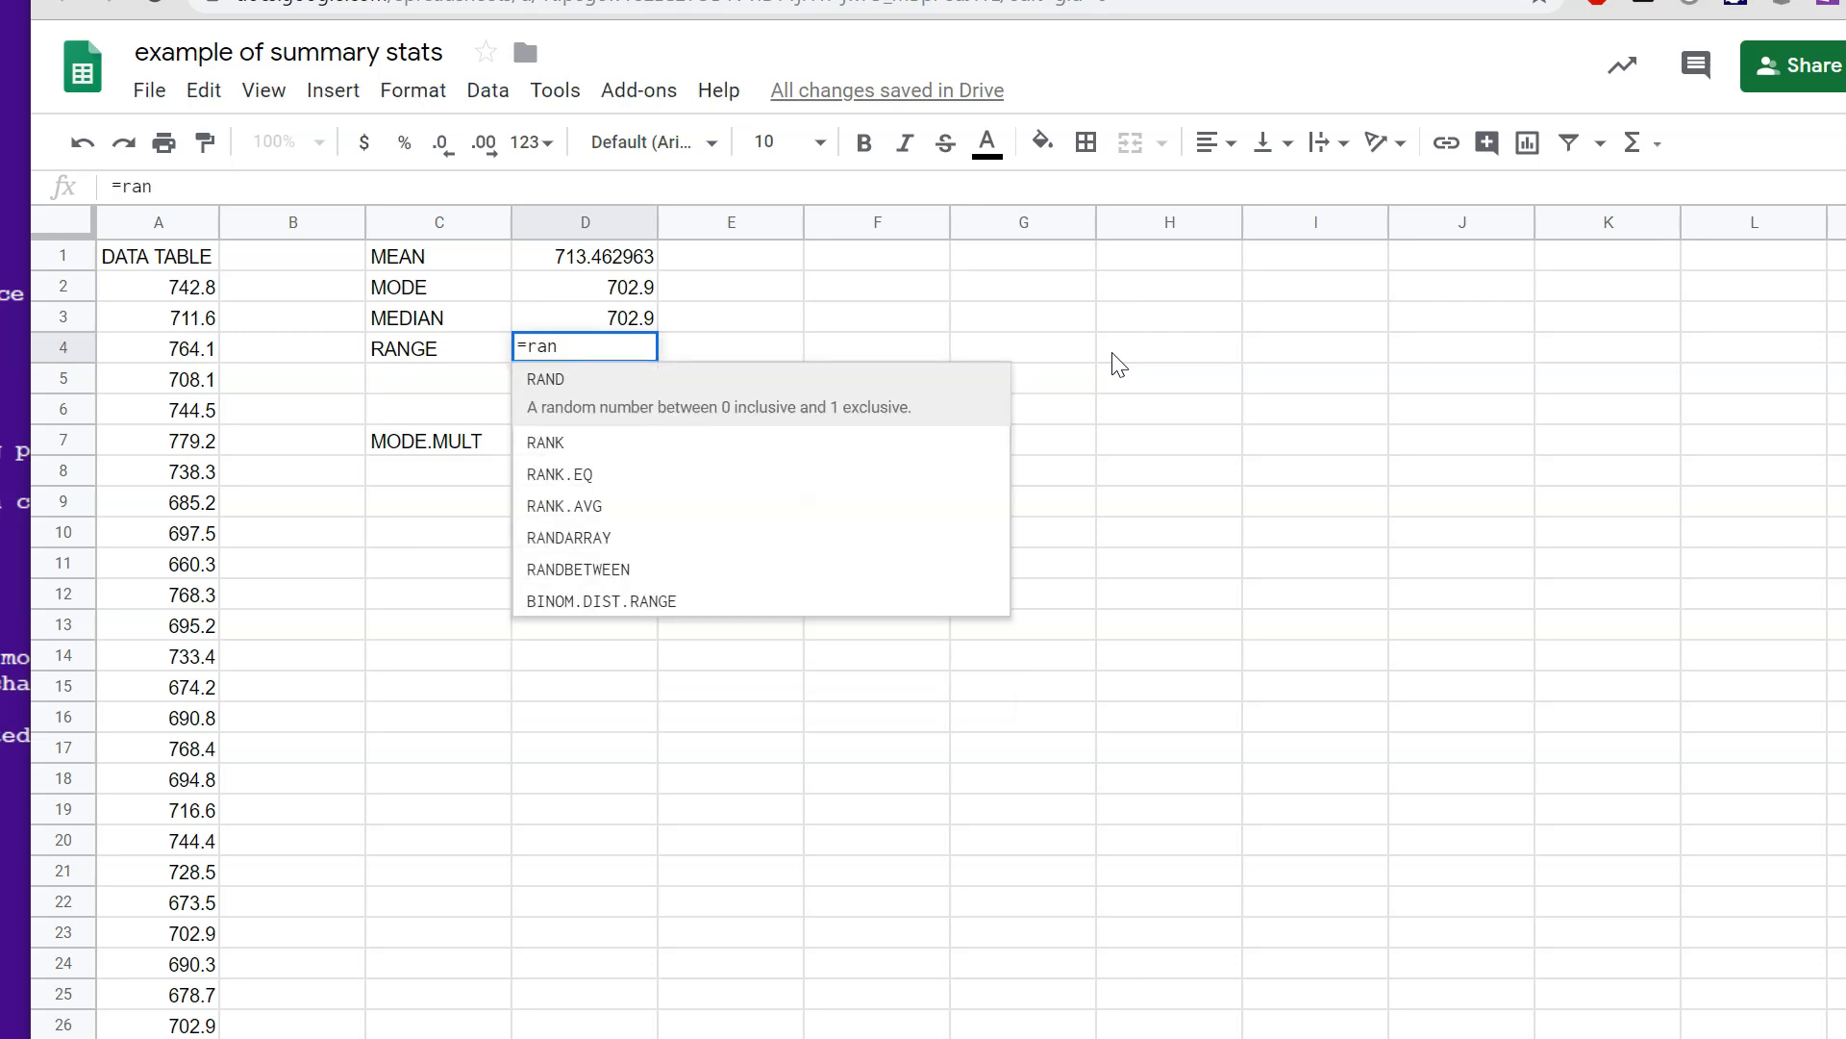
key(BackSpace)
key(BackSpace)
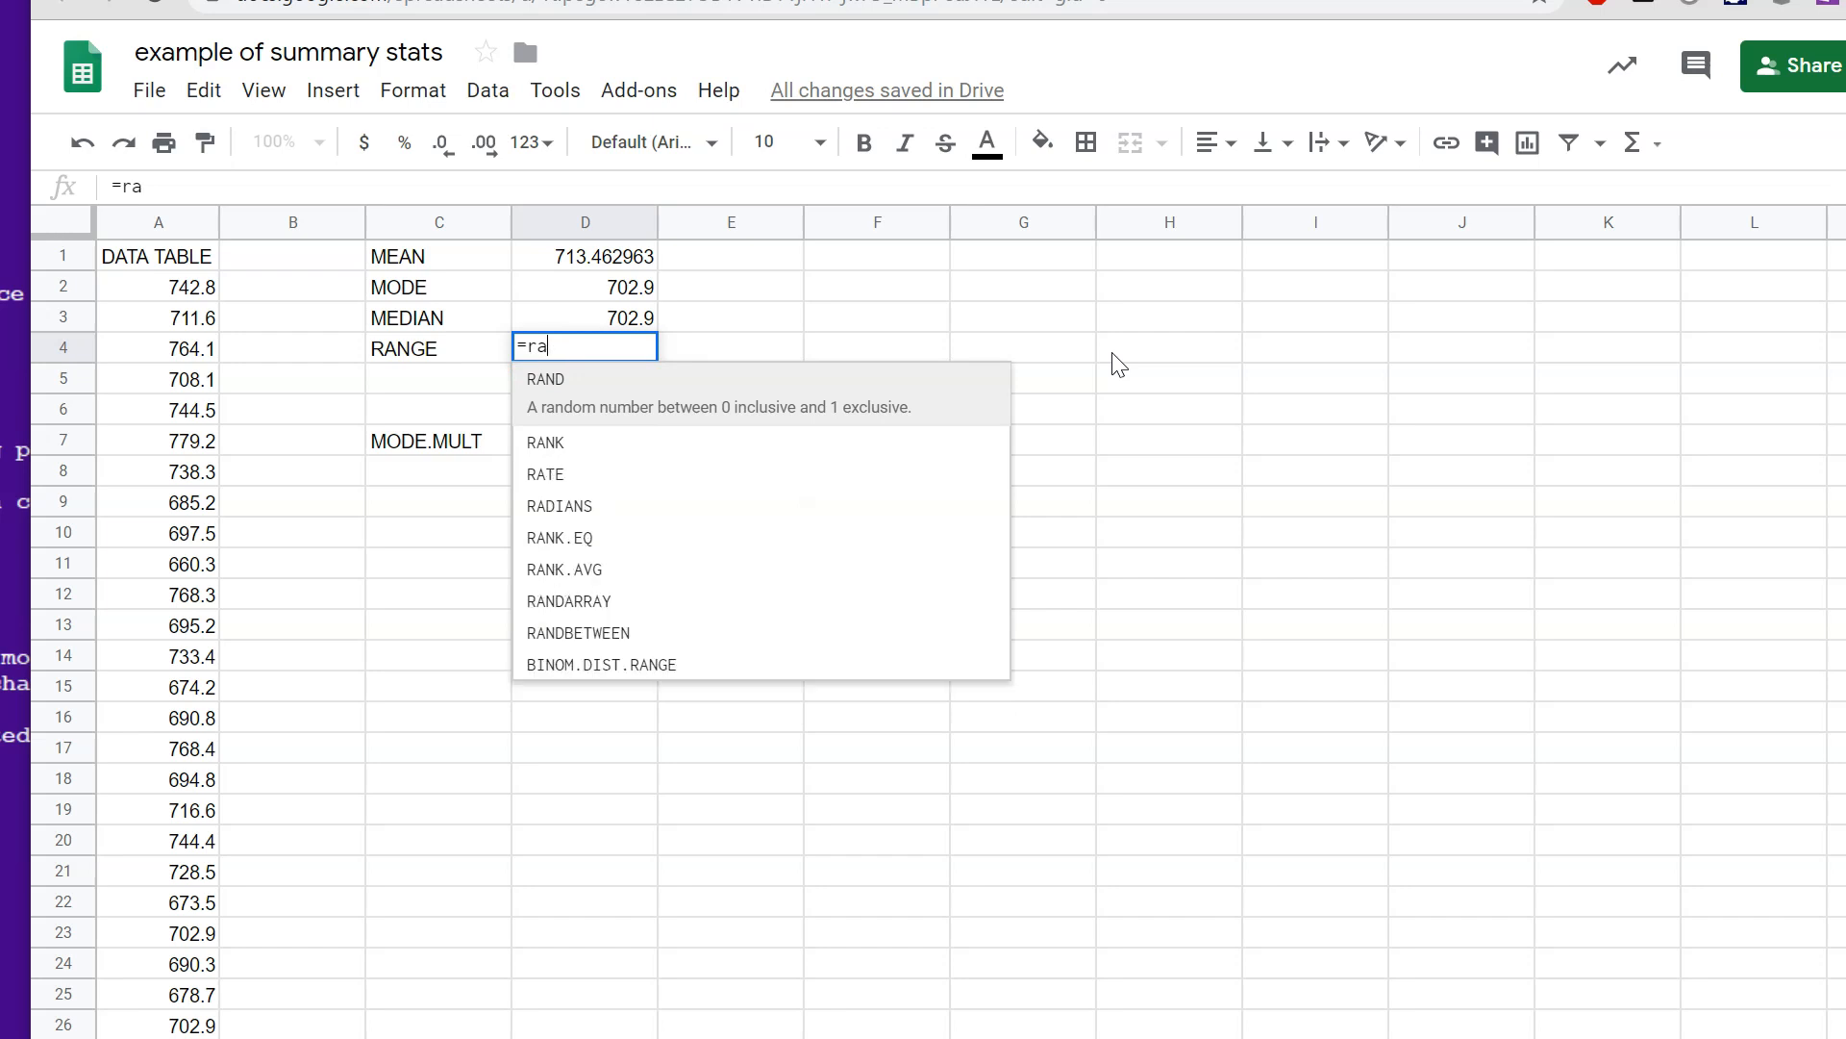
key(BackSpace)
Calculate the range of the data table in cell D4 with the formula =max(a2:a28) - min(a2:a28).
text(m)
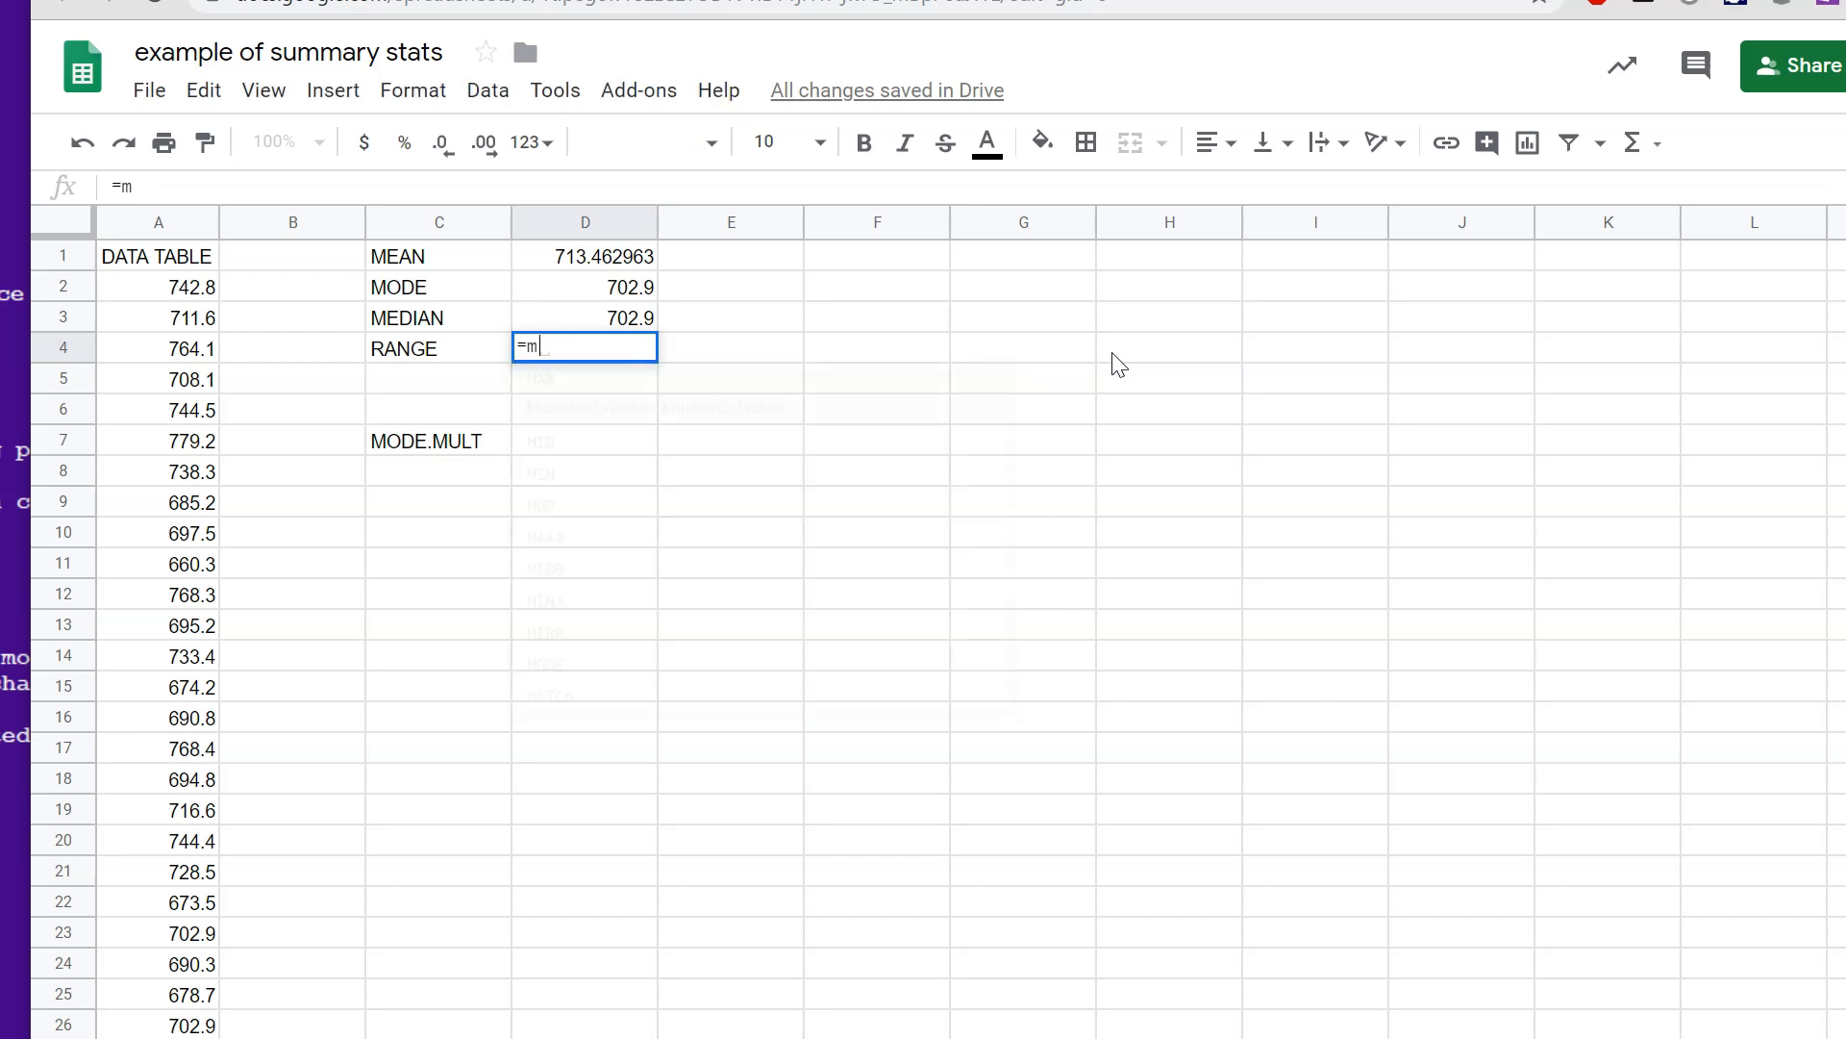
text(ax()
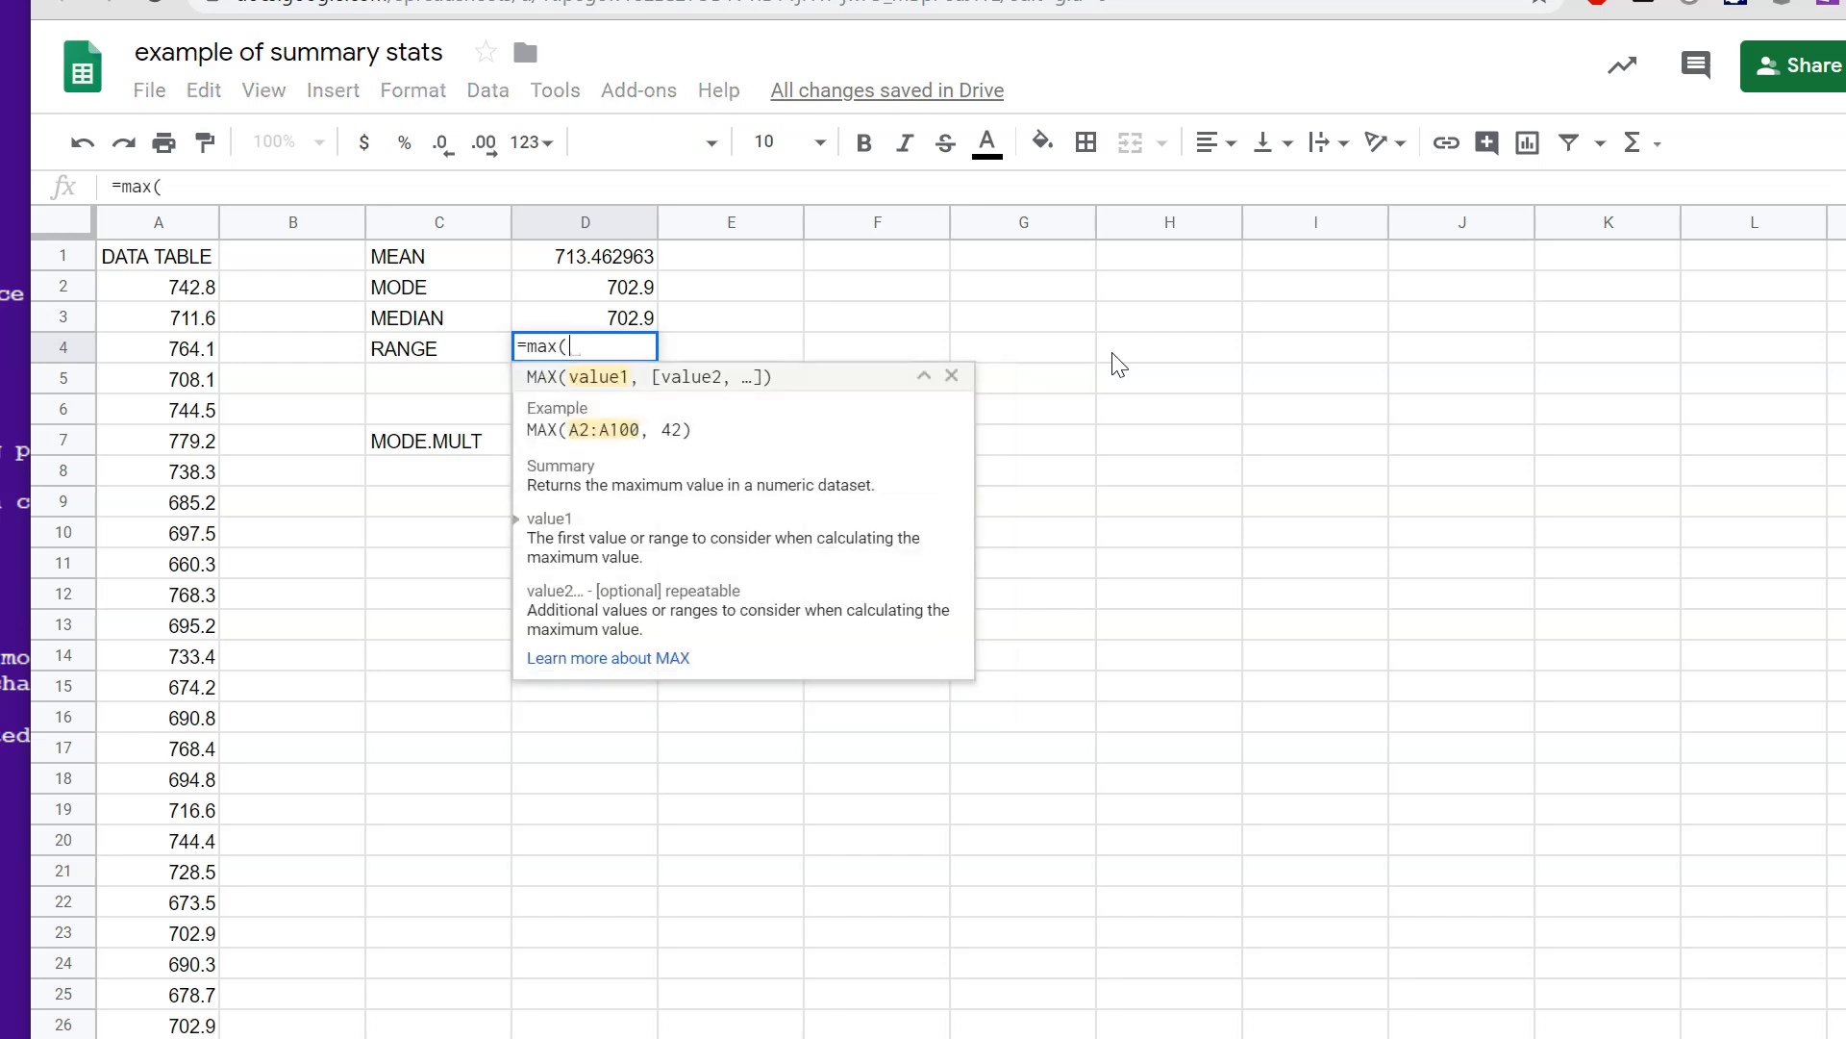
text(a2:)
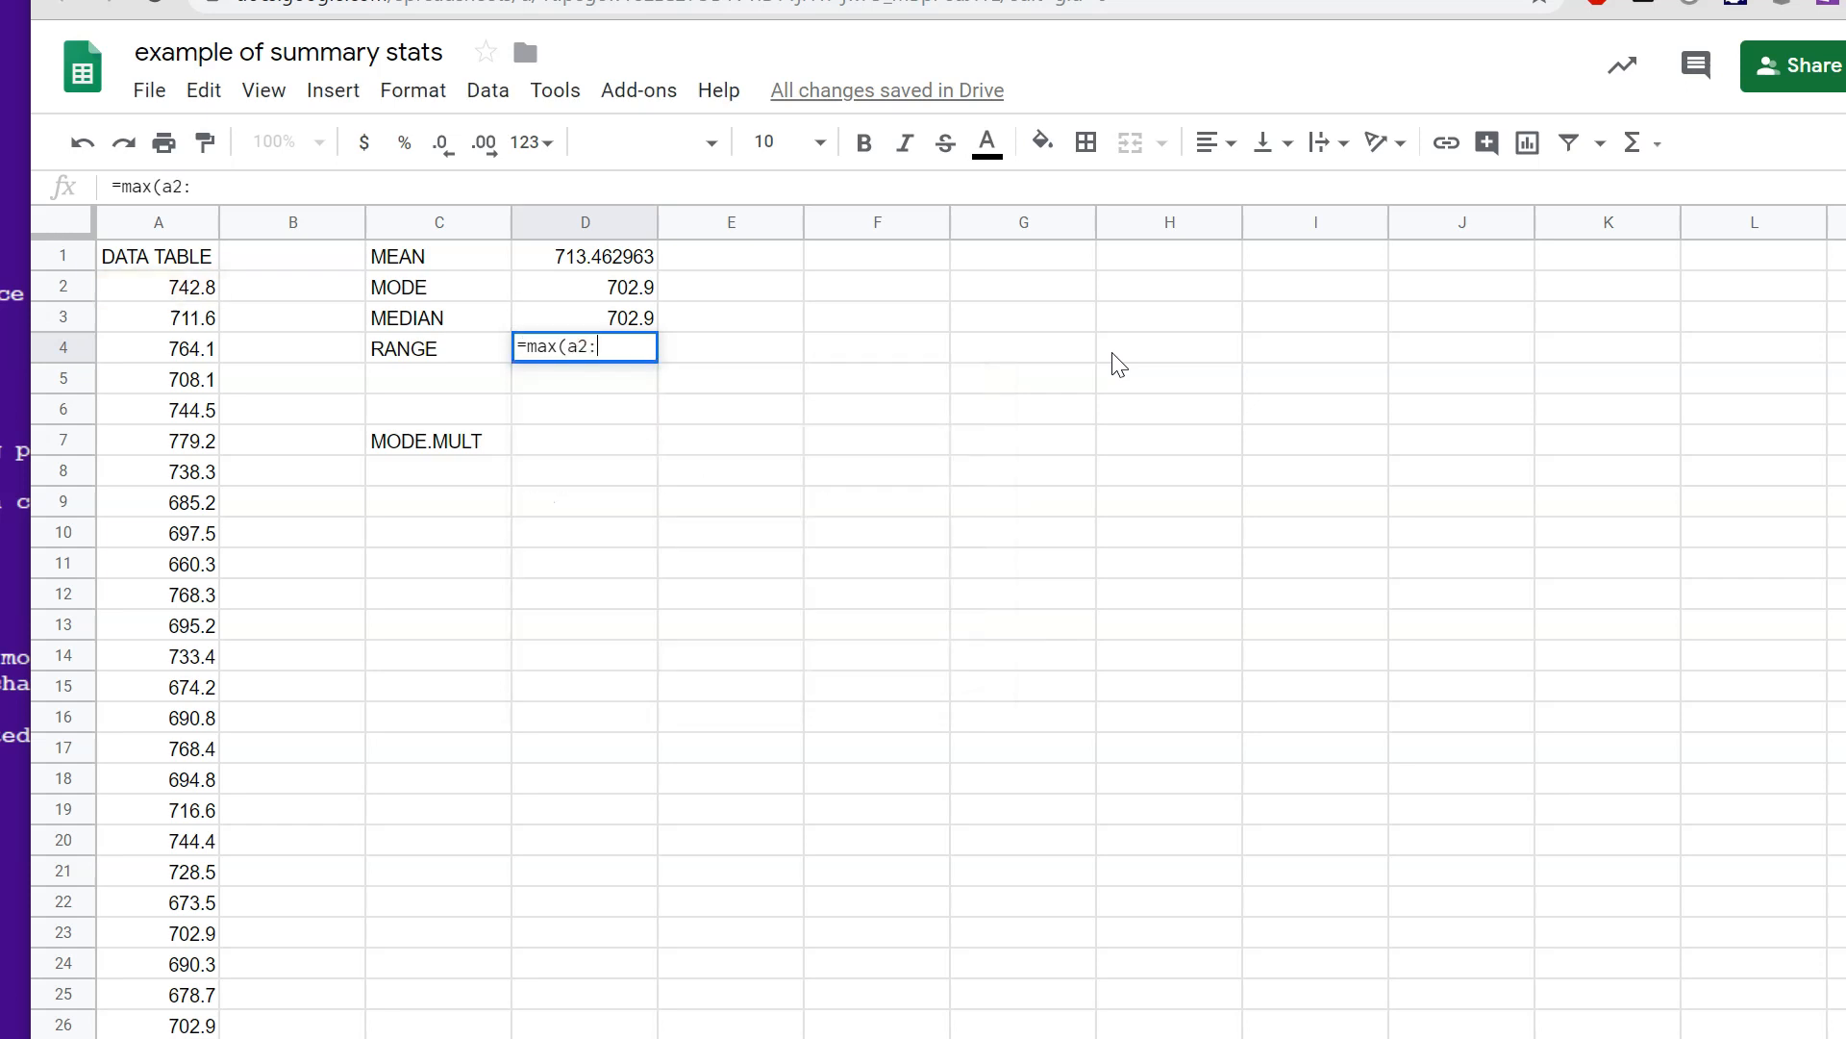
text(a2*)
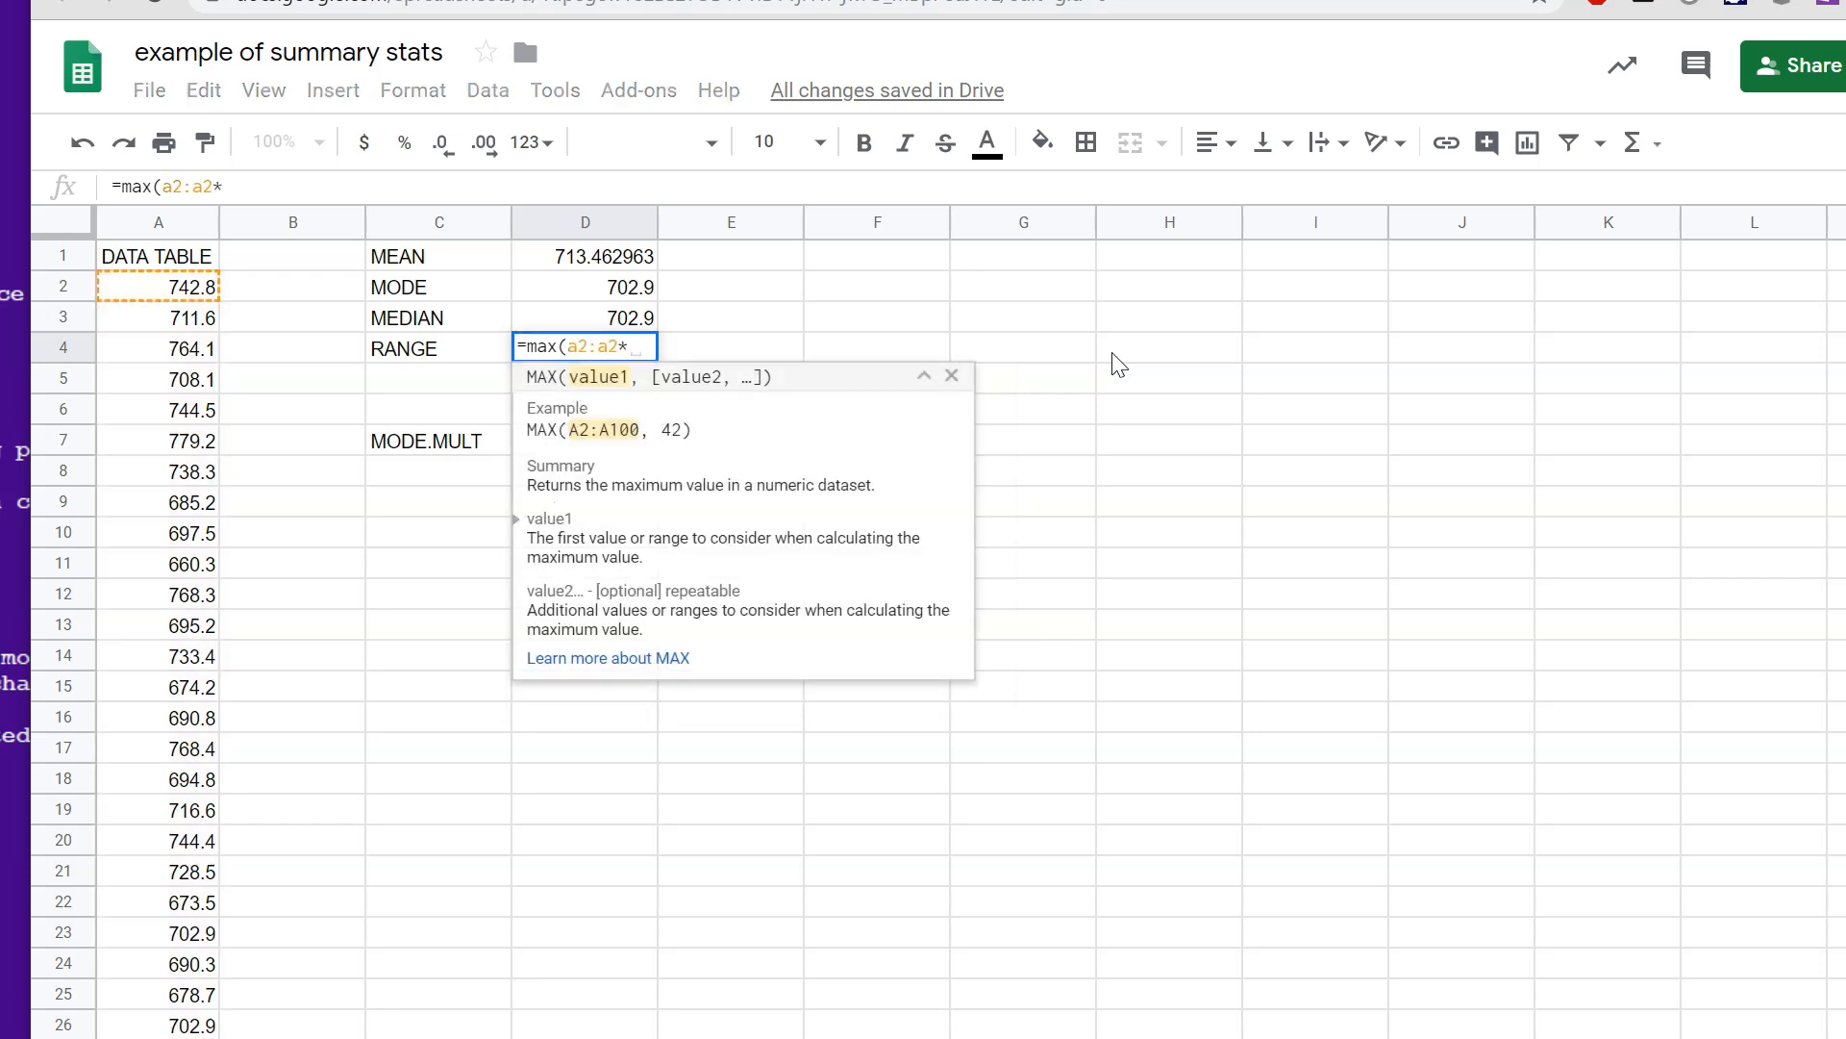
key(BackSpace)
text(8)
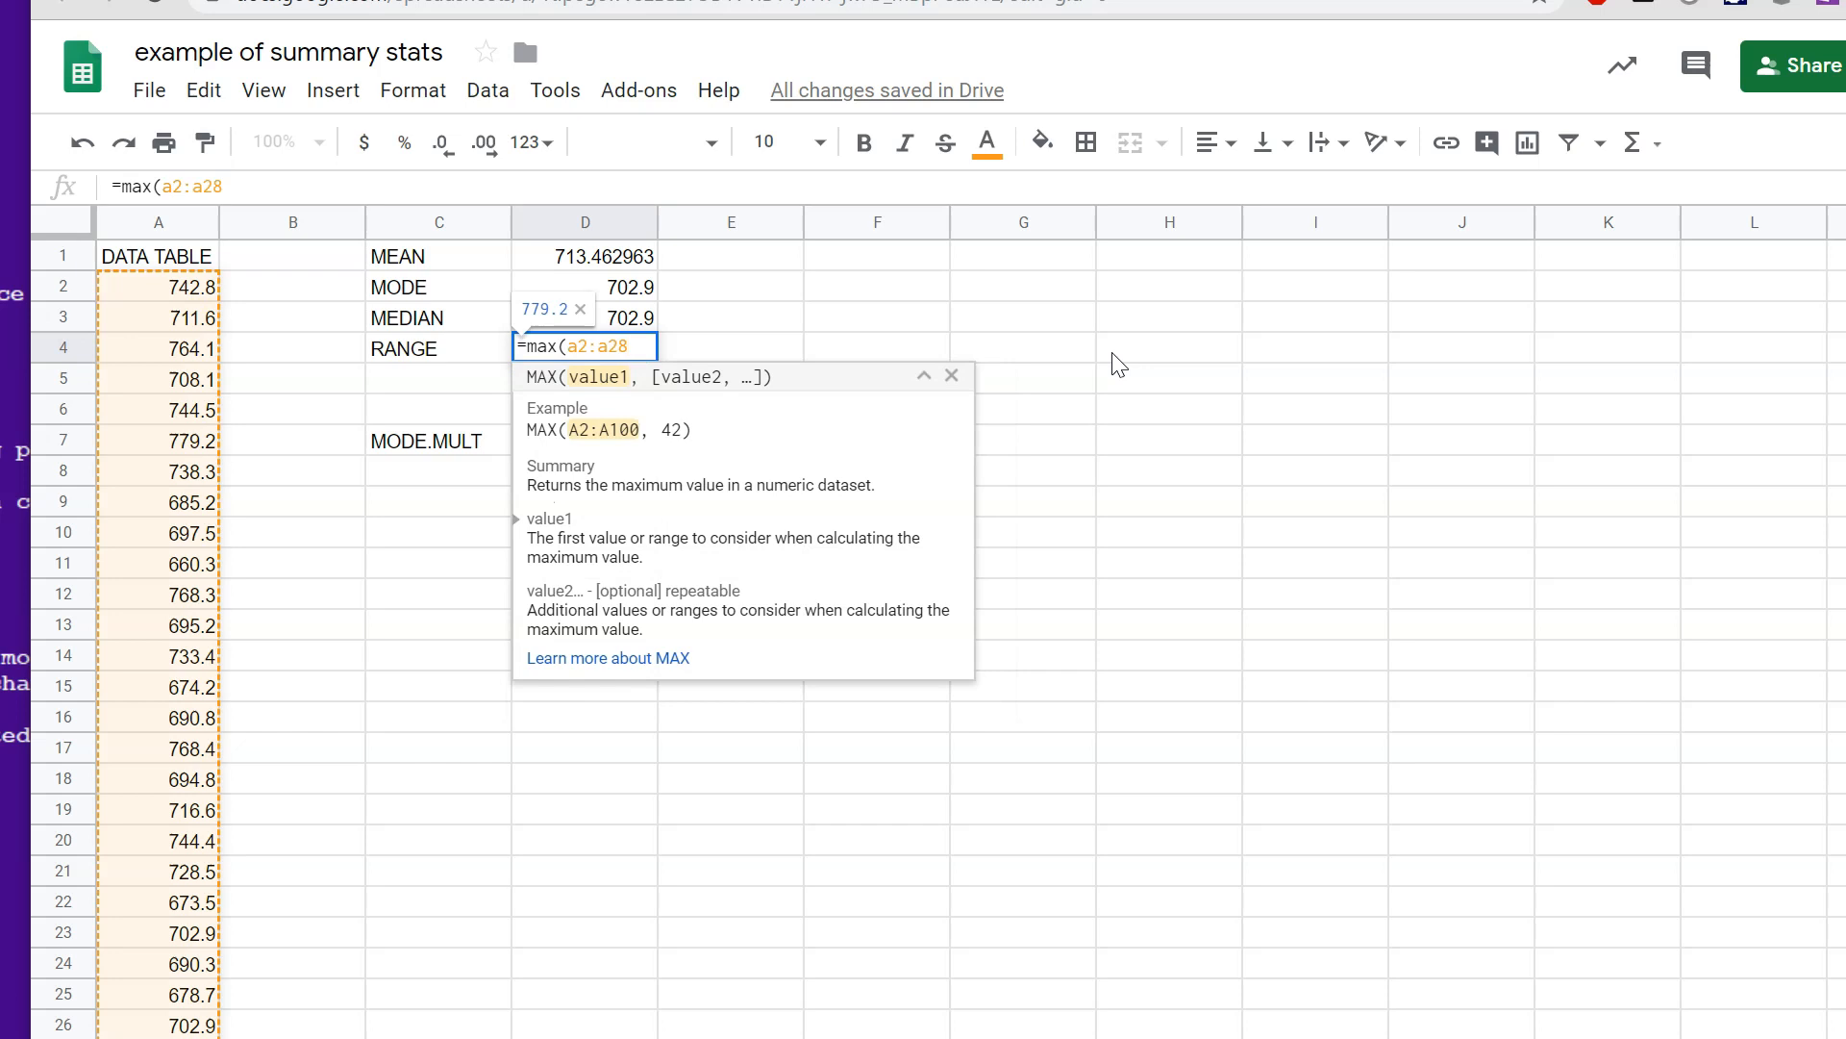
text())
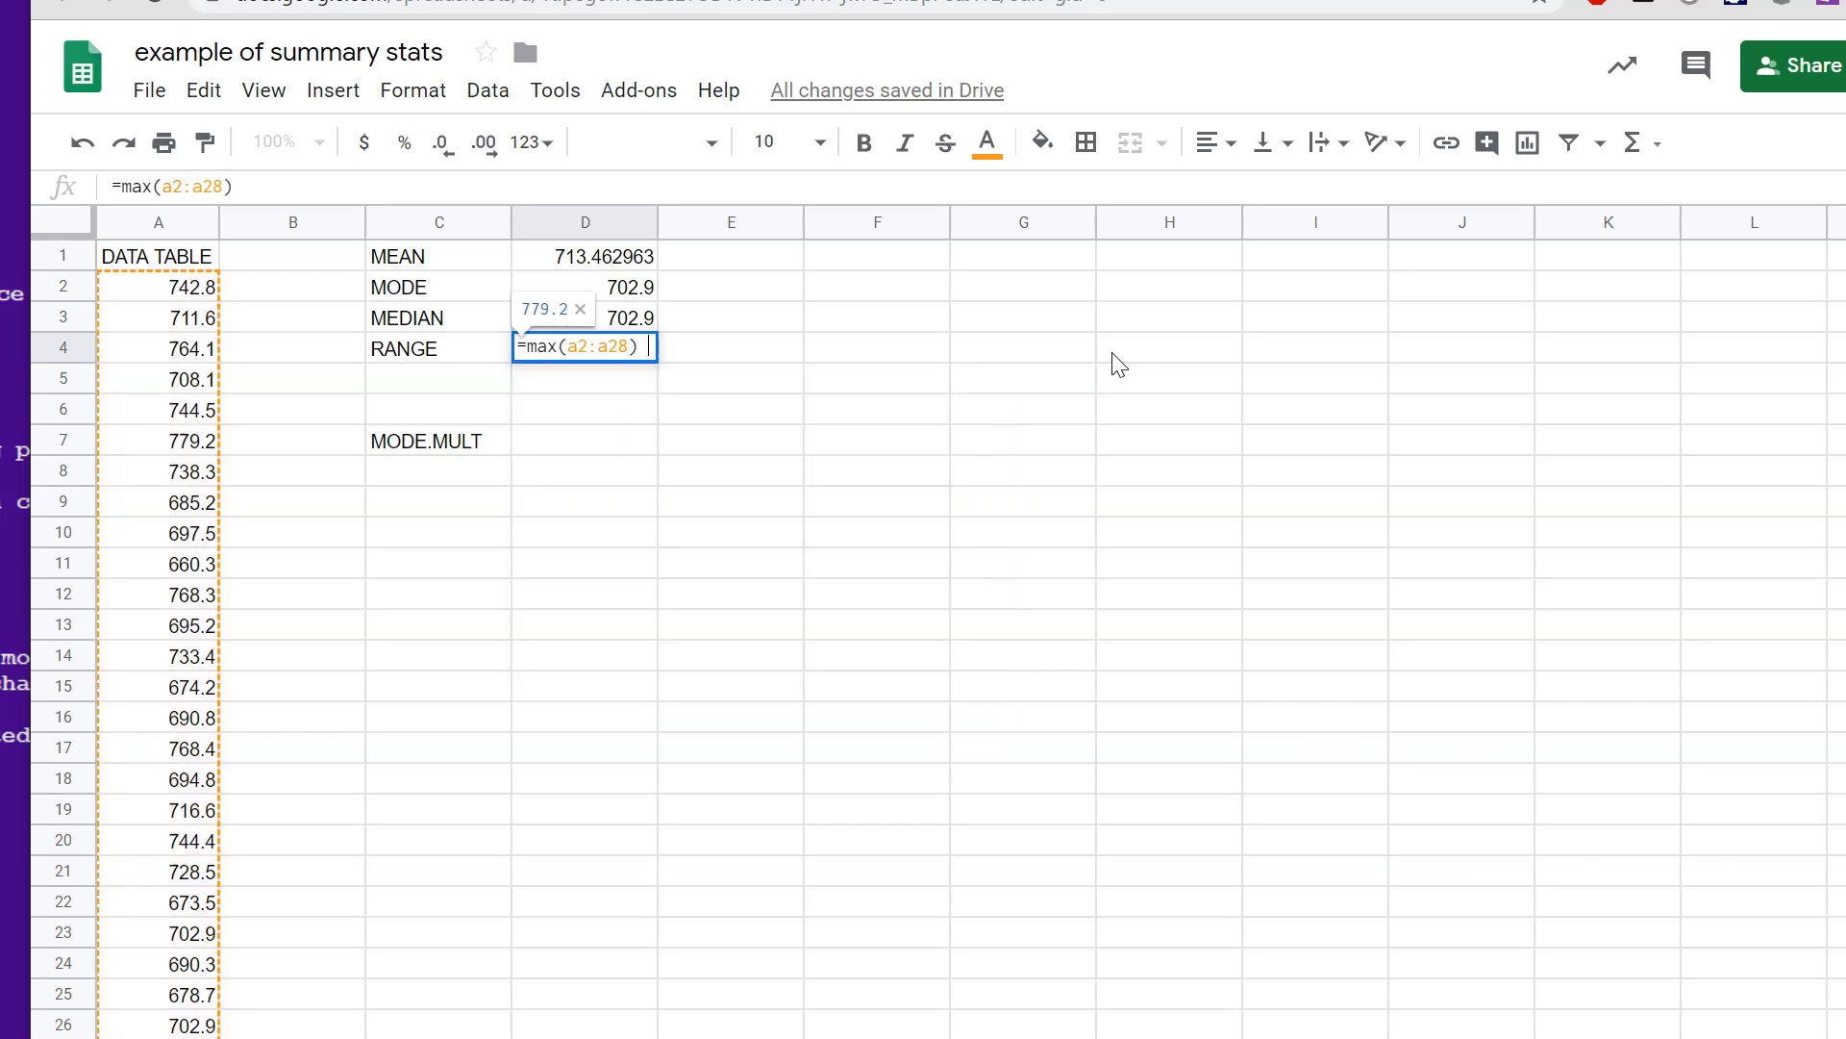
text( - mi)
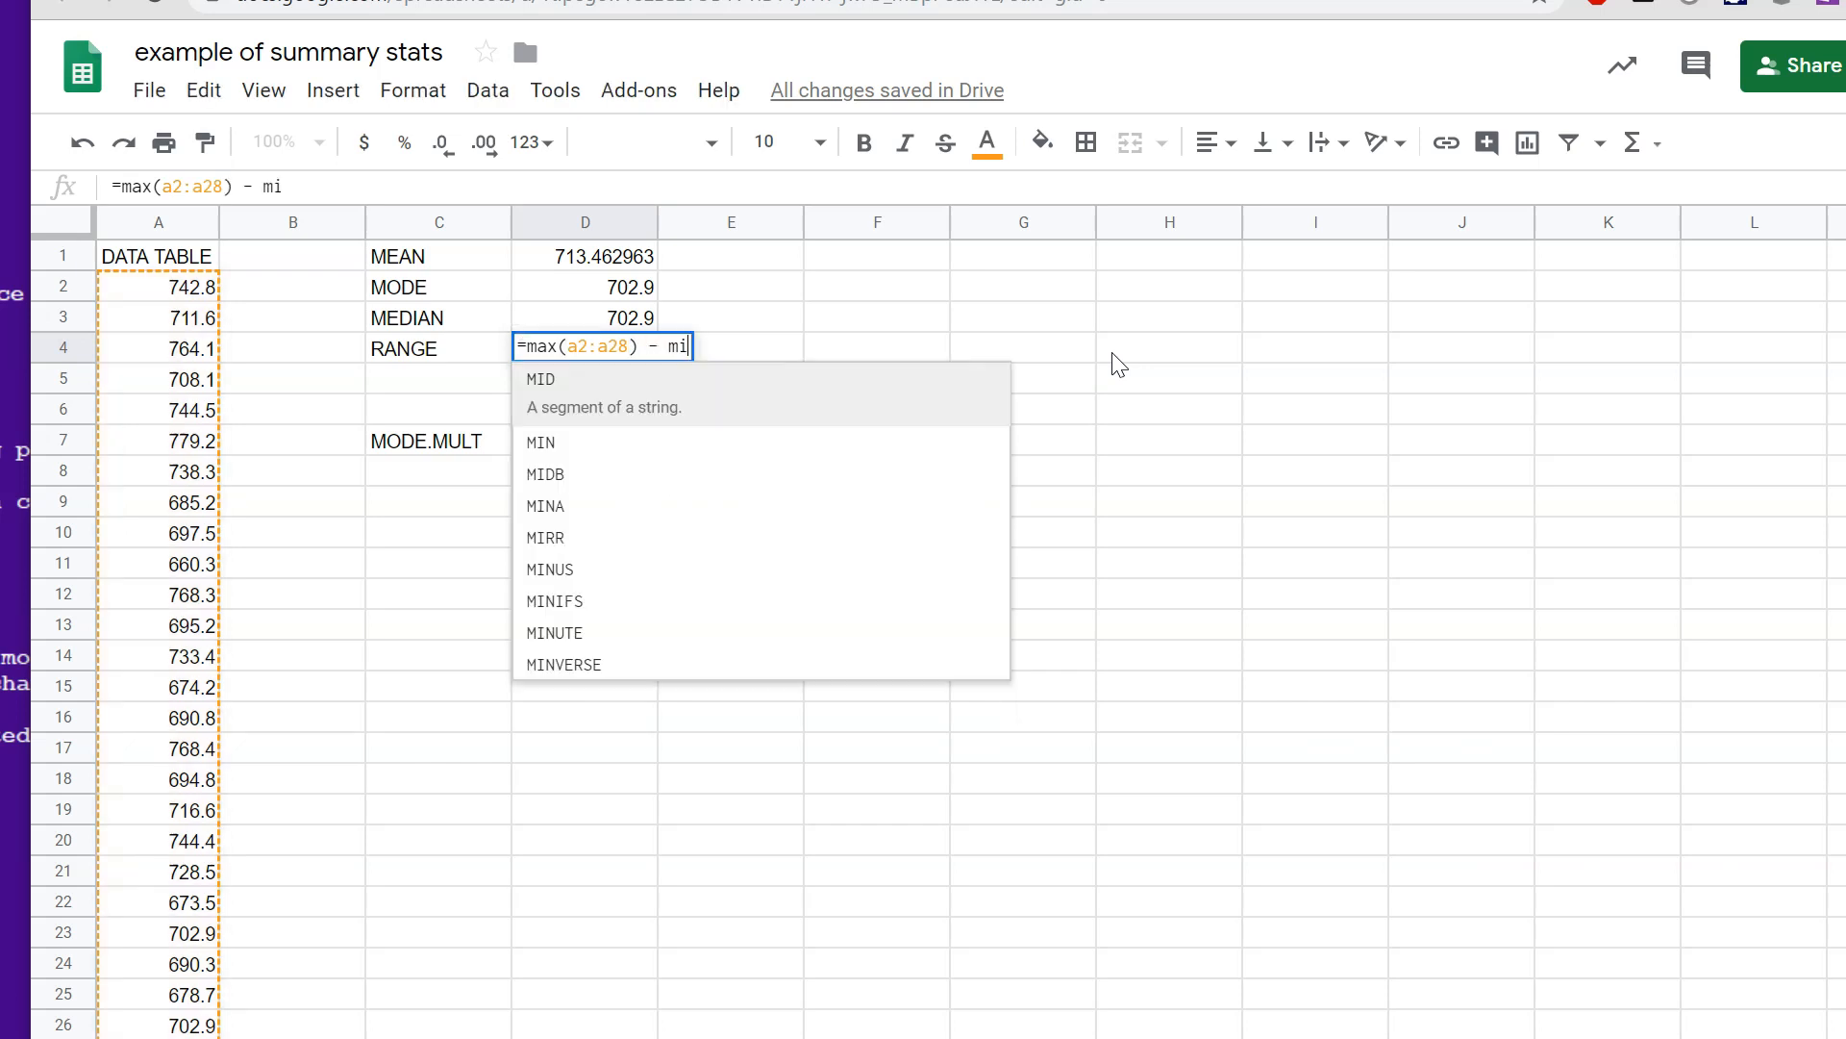
text(n(a2:a28)
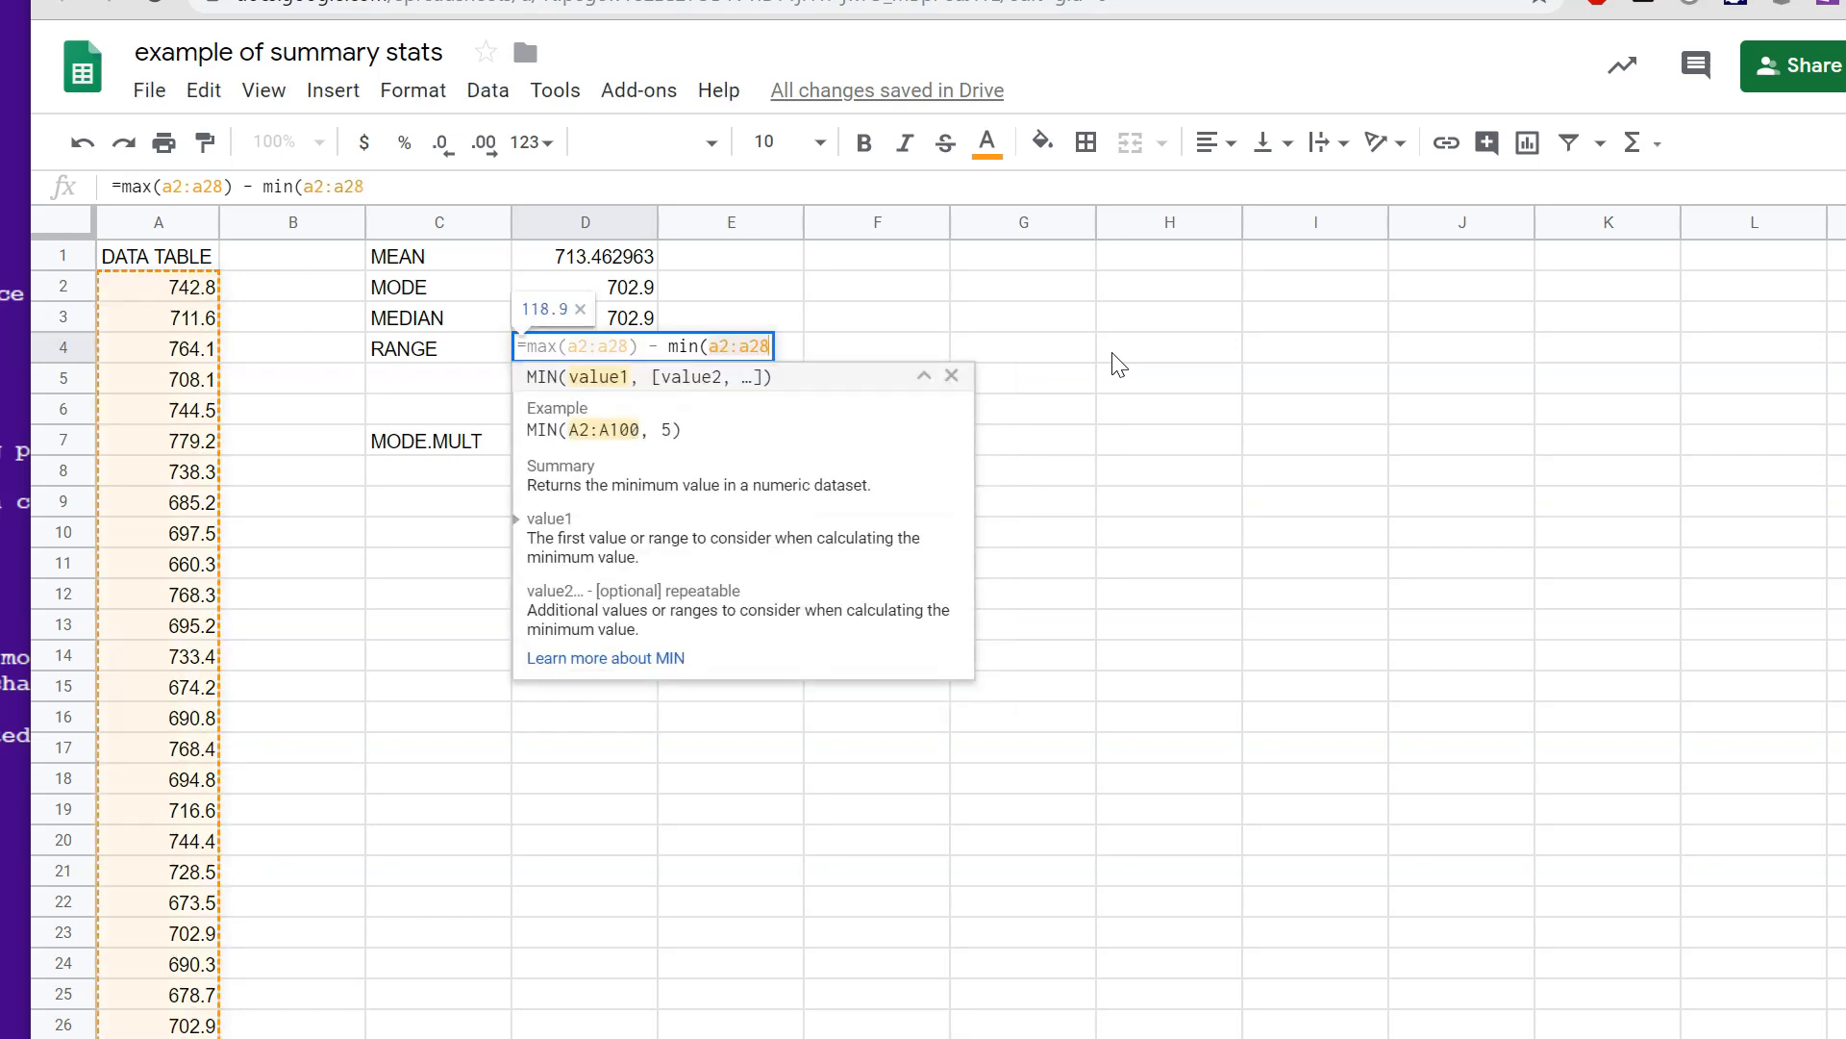
text())
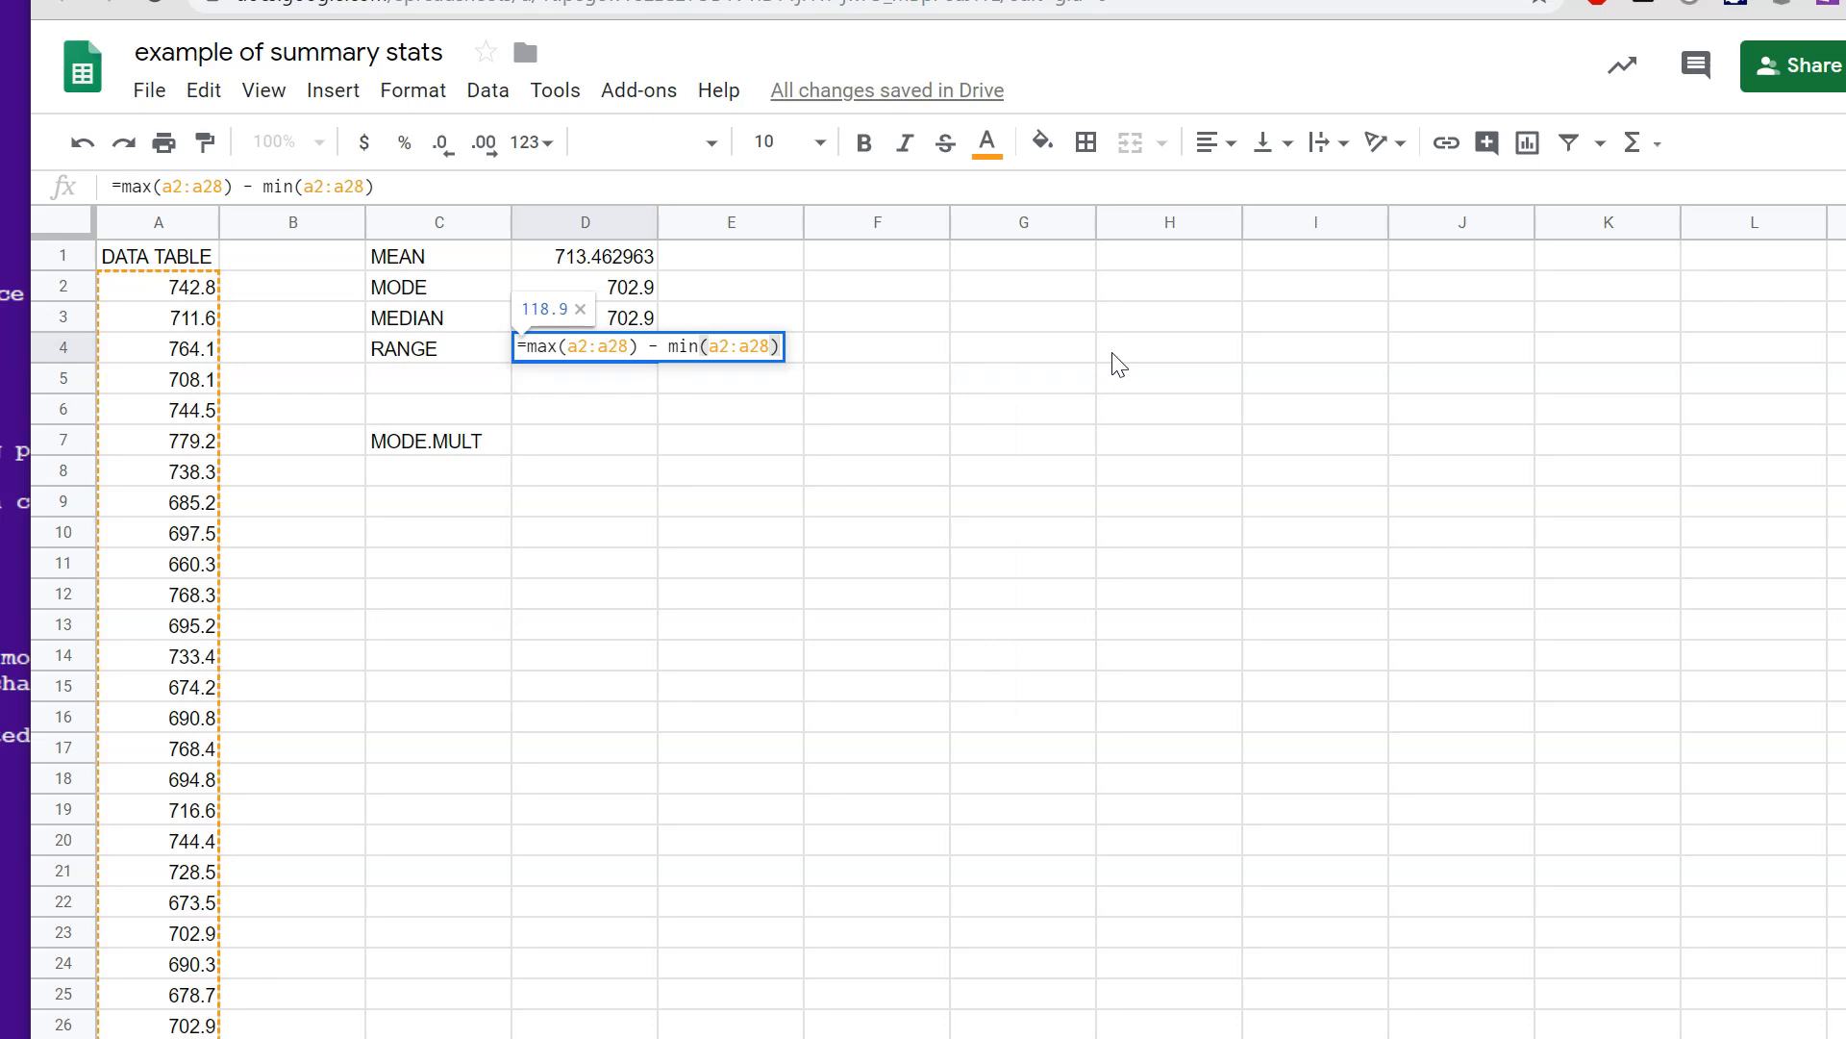
key(Return)
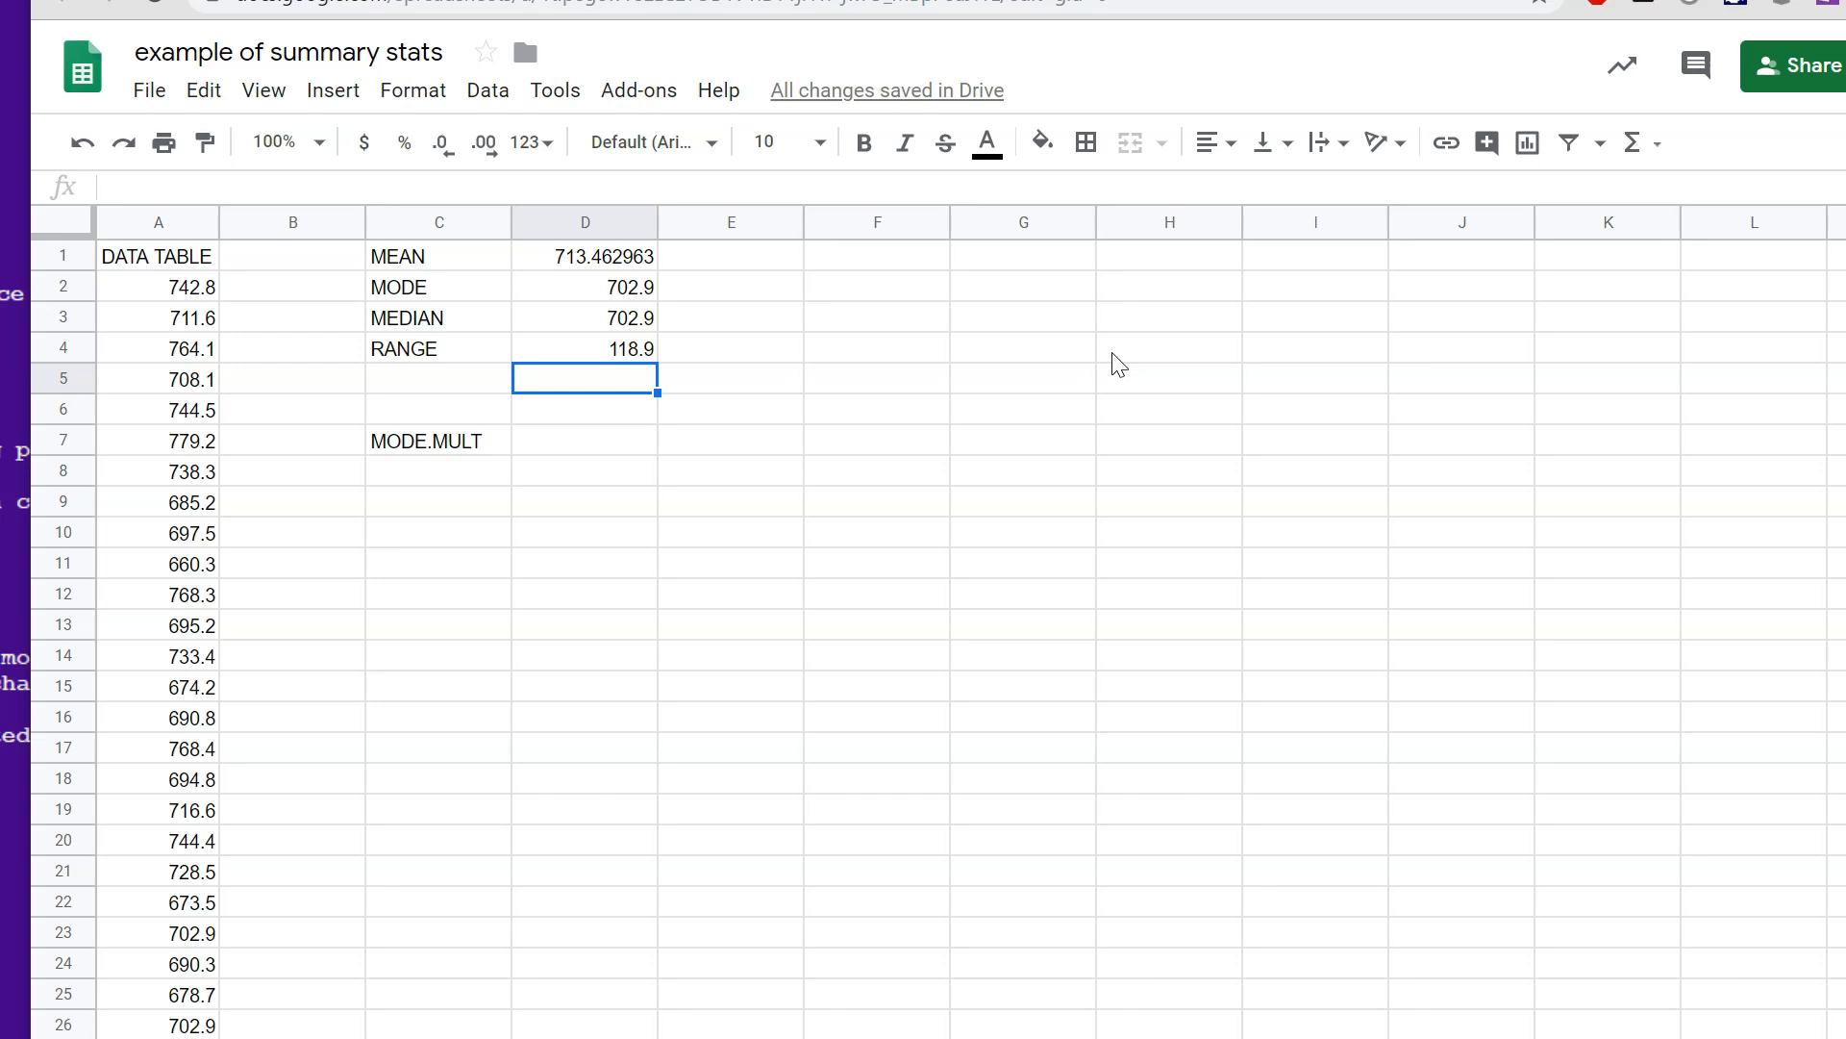
List all modes of the data table starting in cell D7 with the formula =mode.mult(a2:a28).
key(Down)
key(Down)
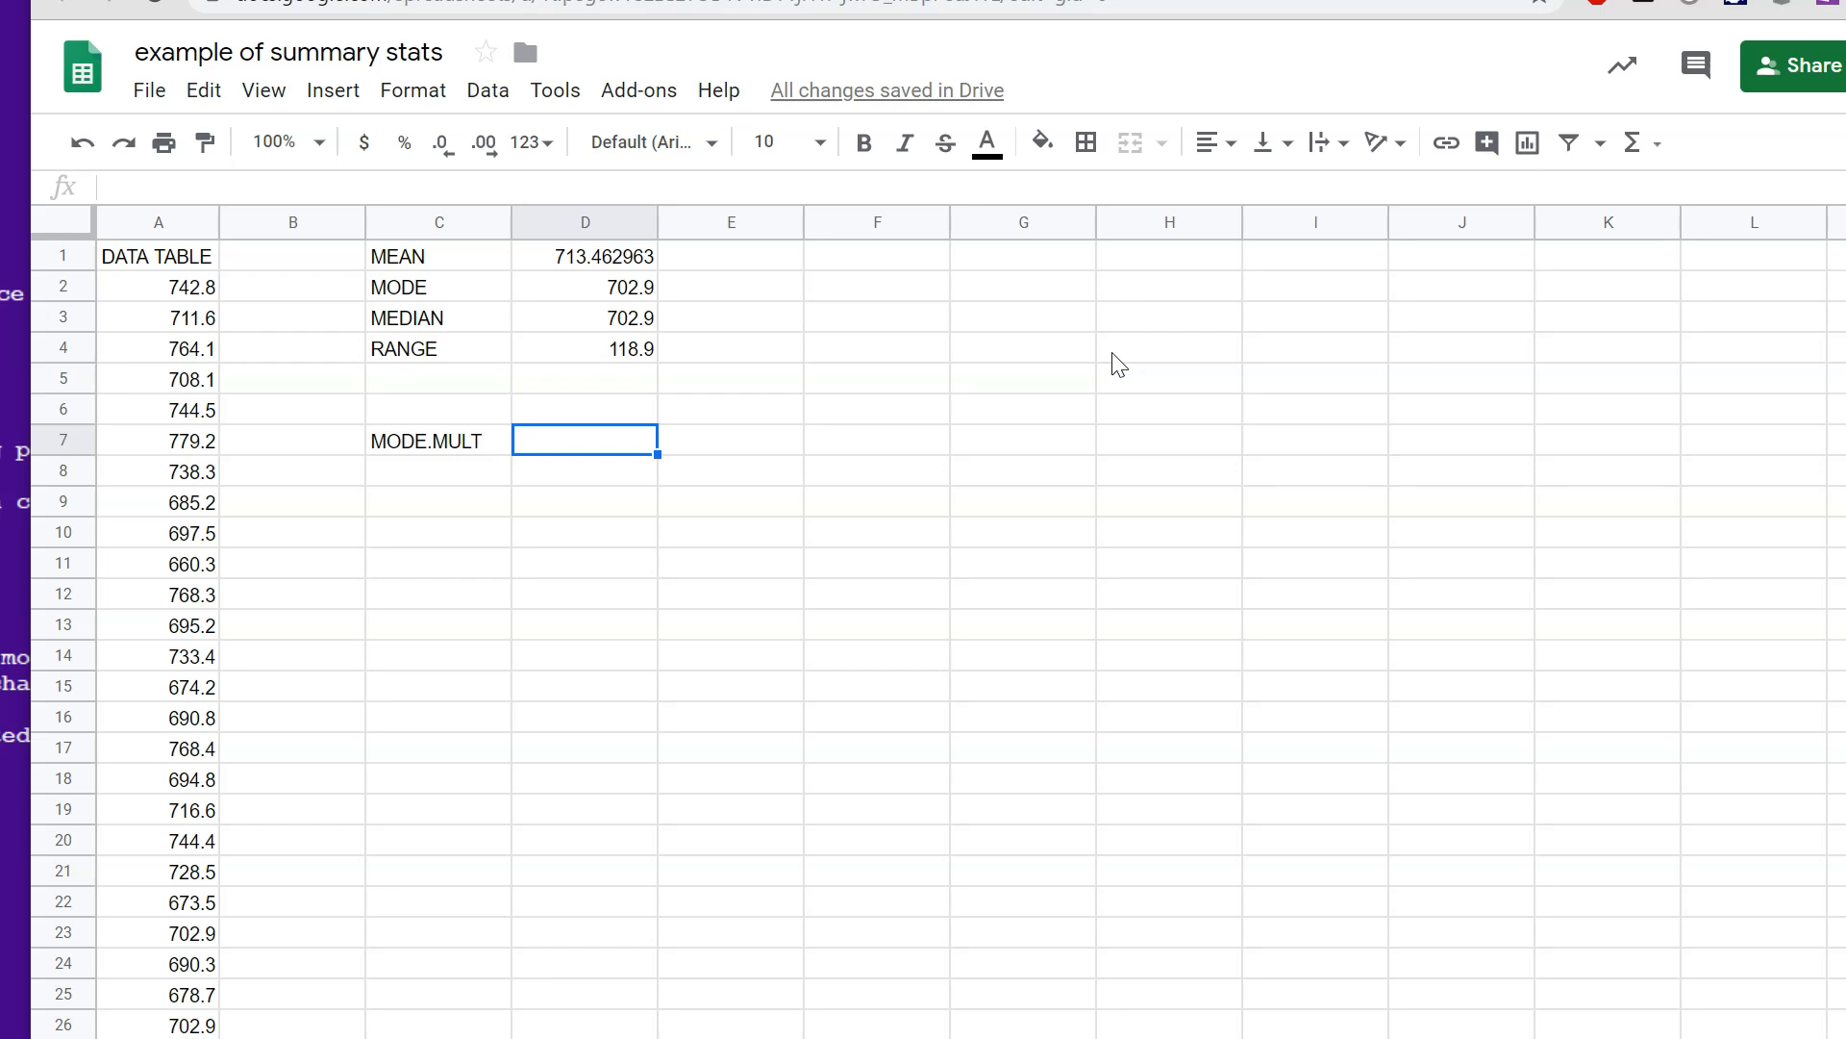
text(=)
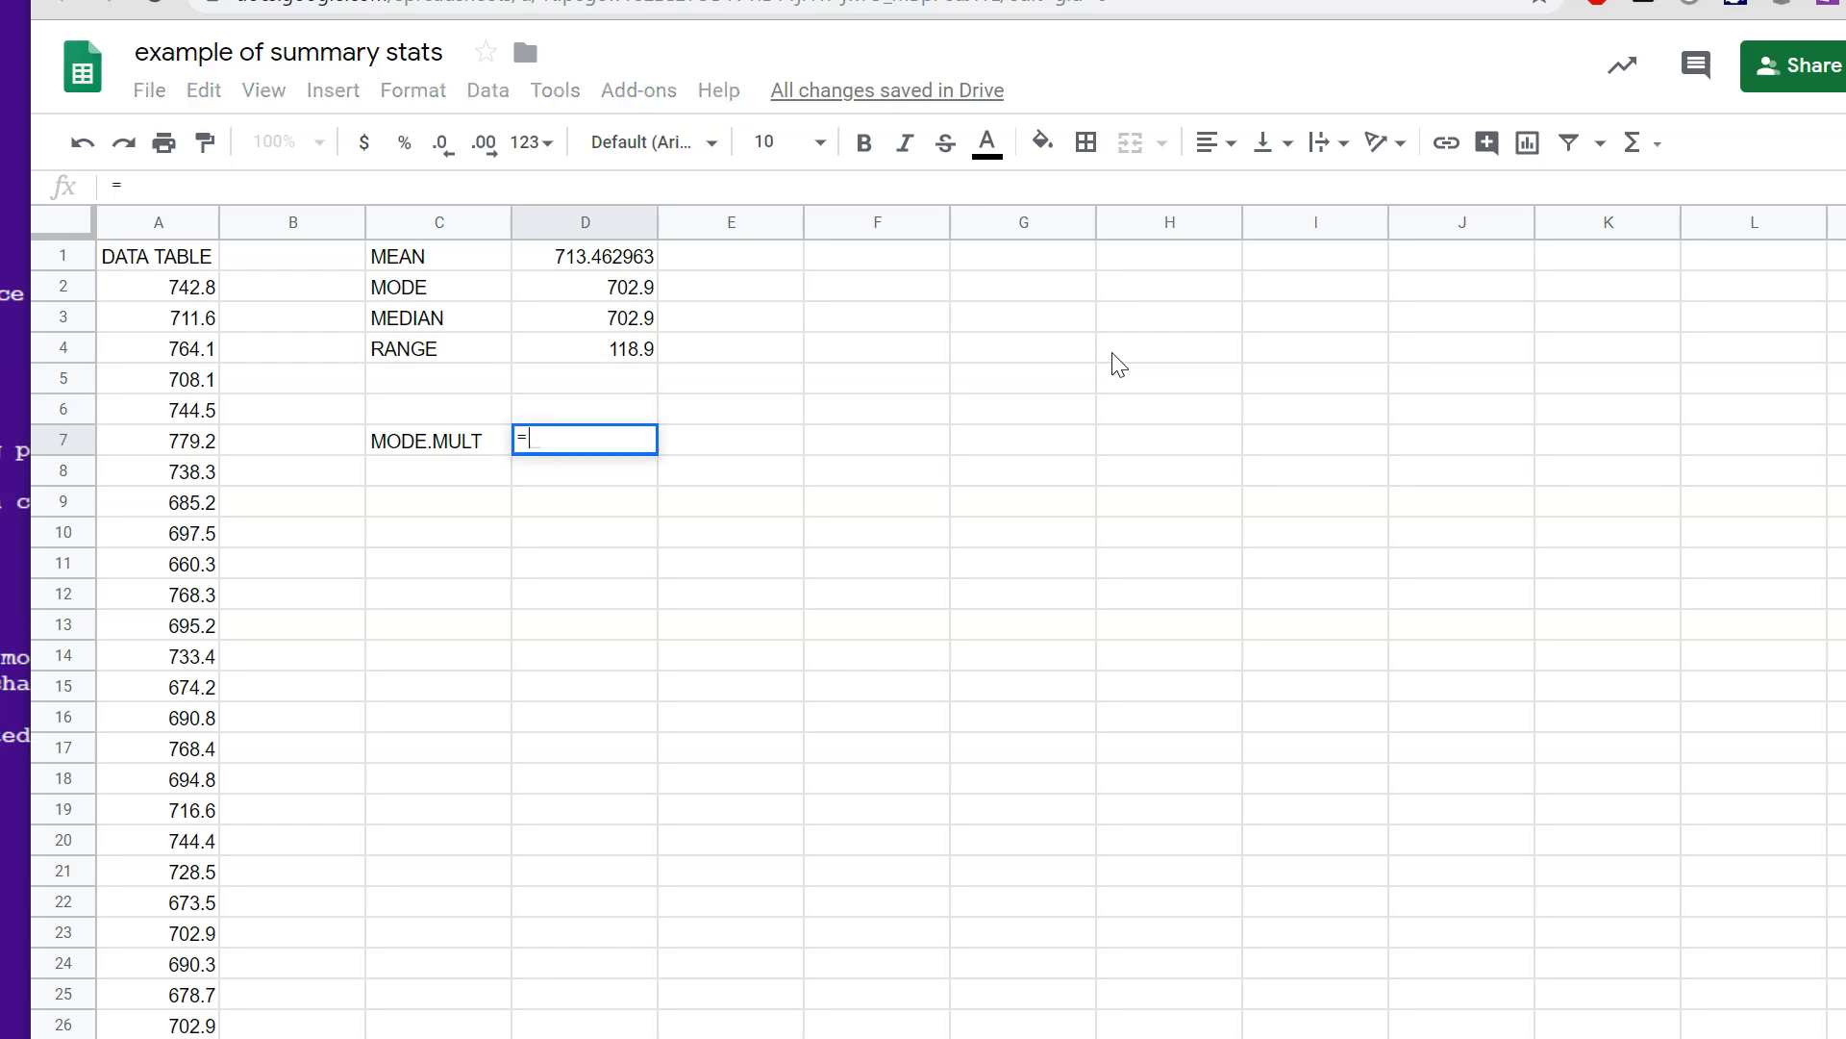
text(m)
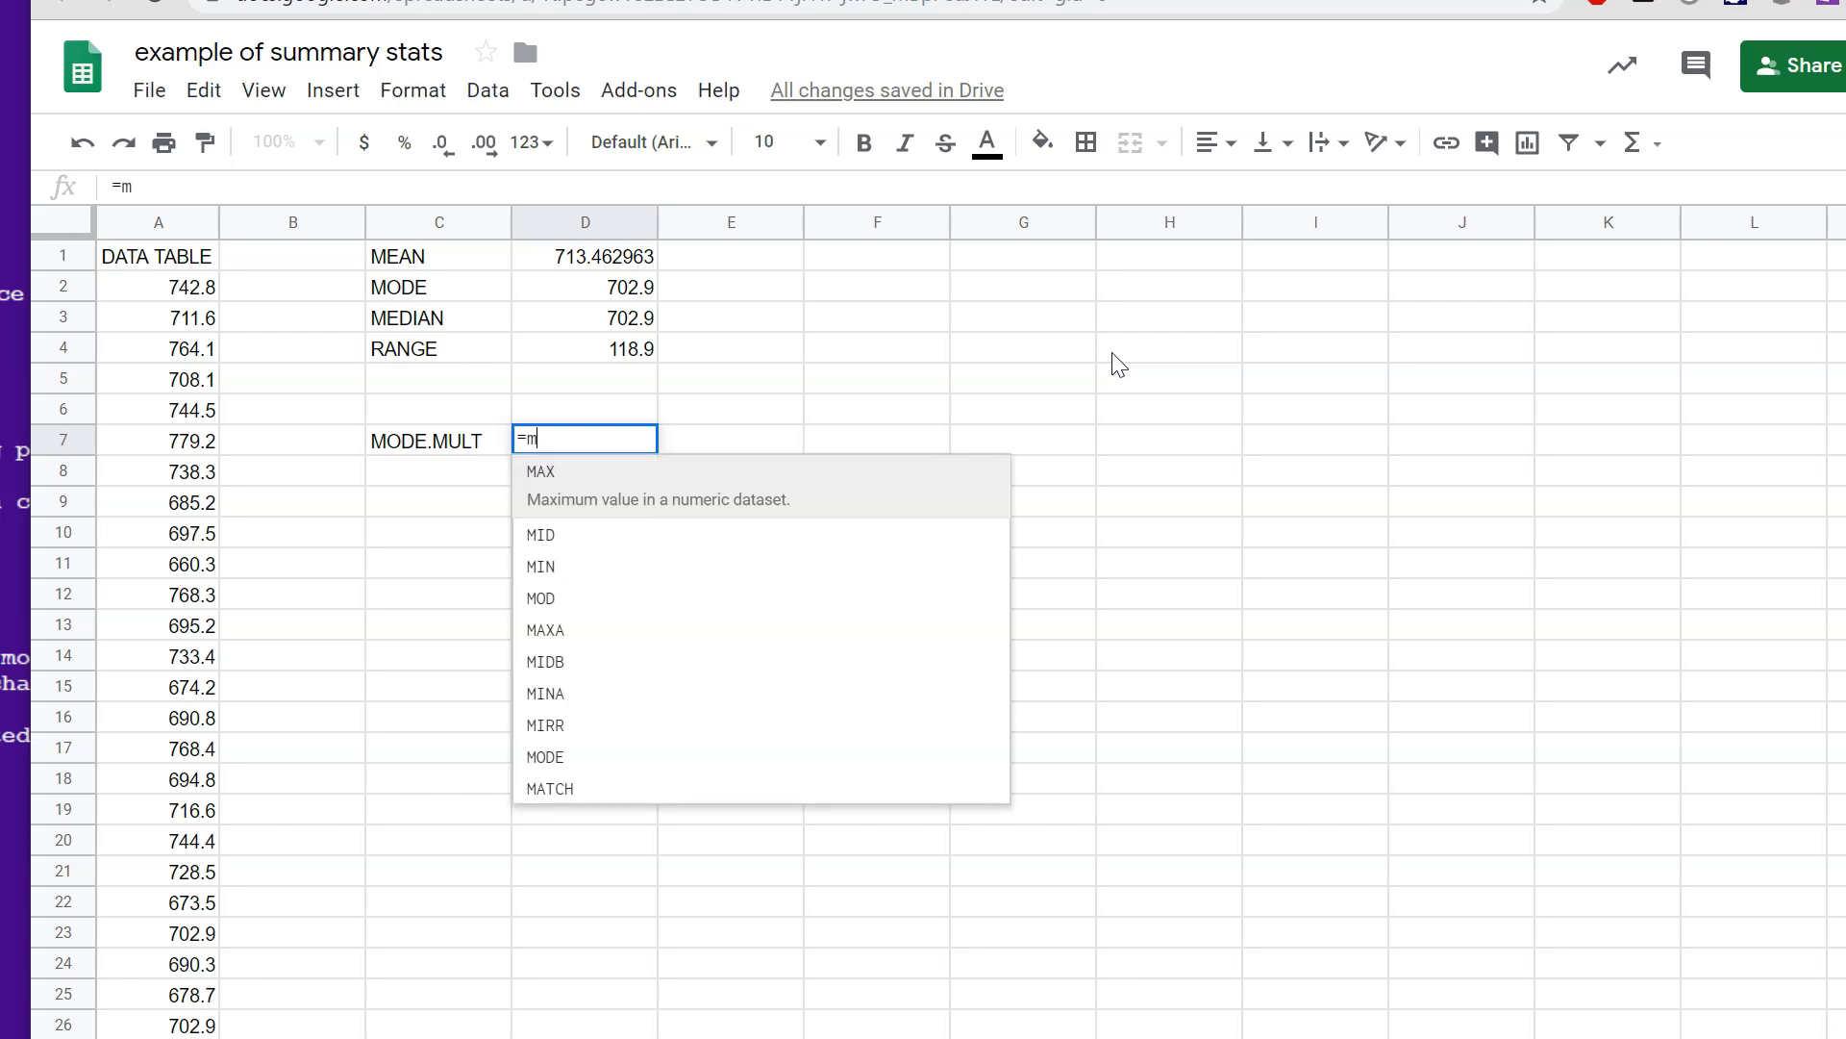
text(ode.m)
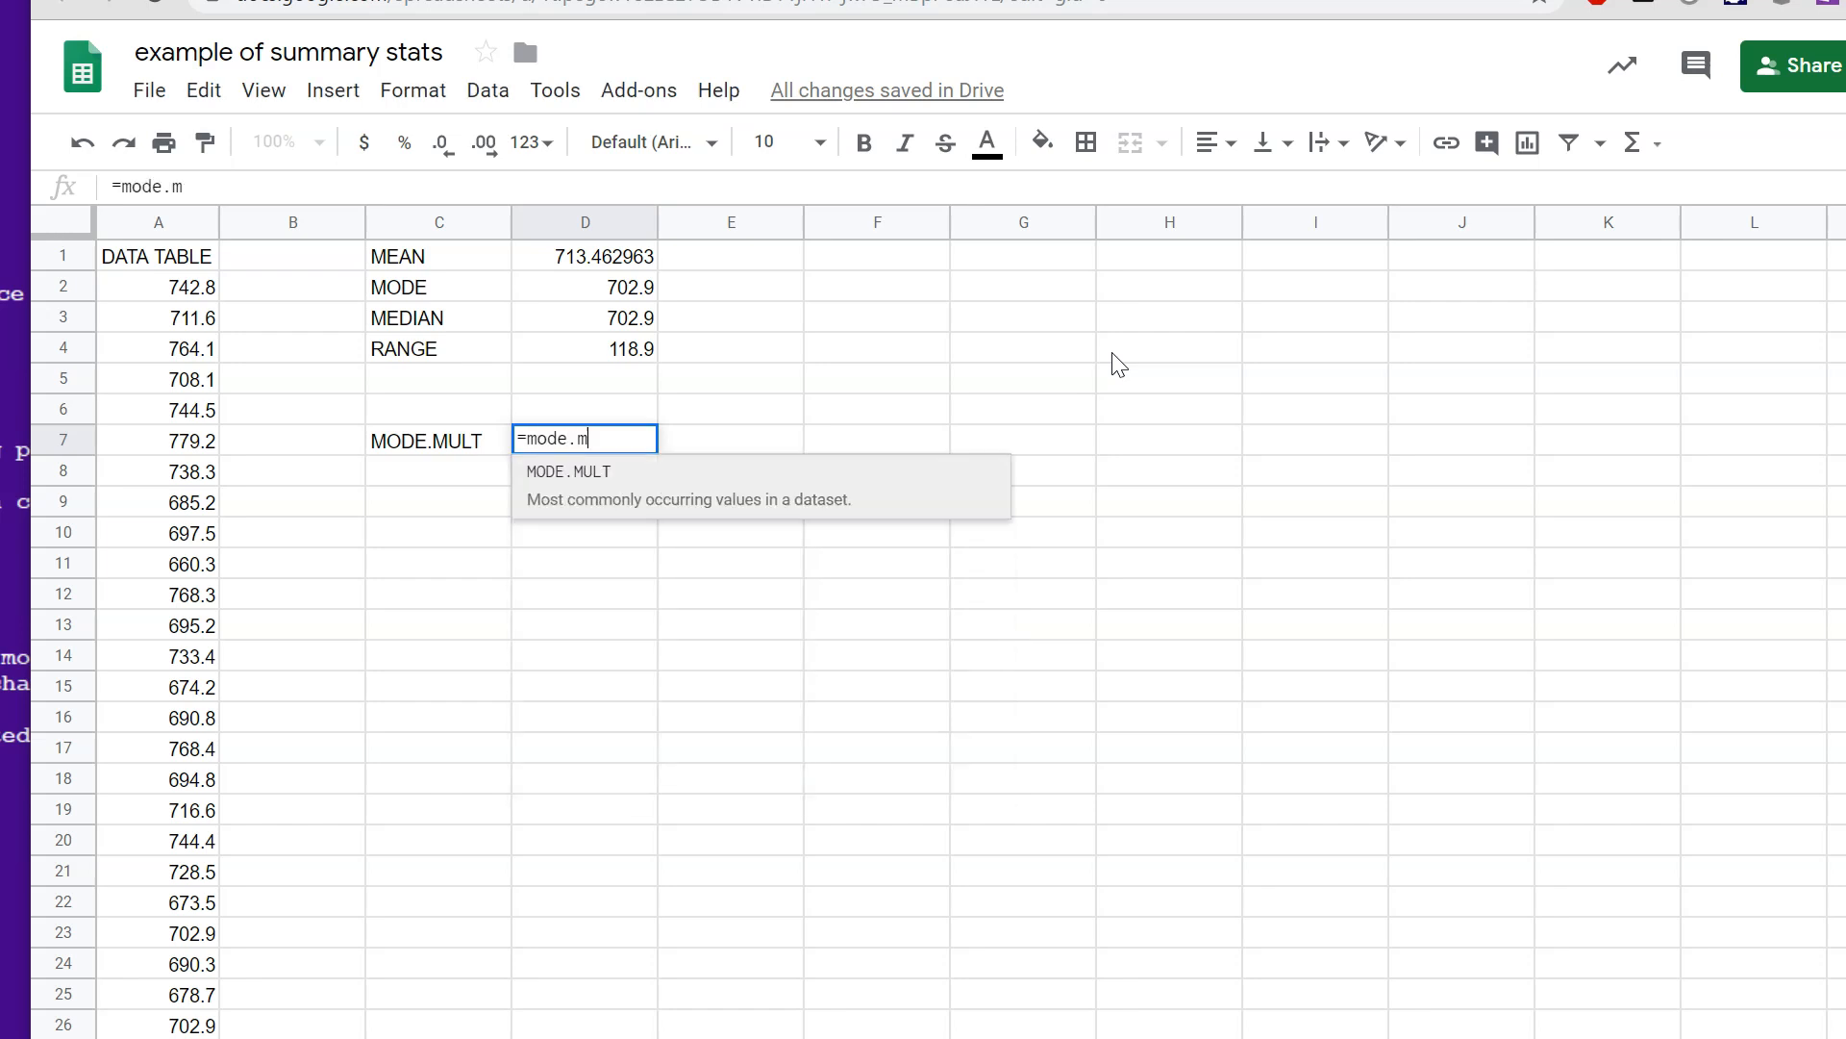
text(ult()
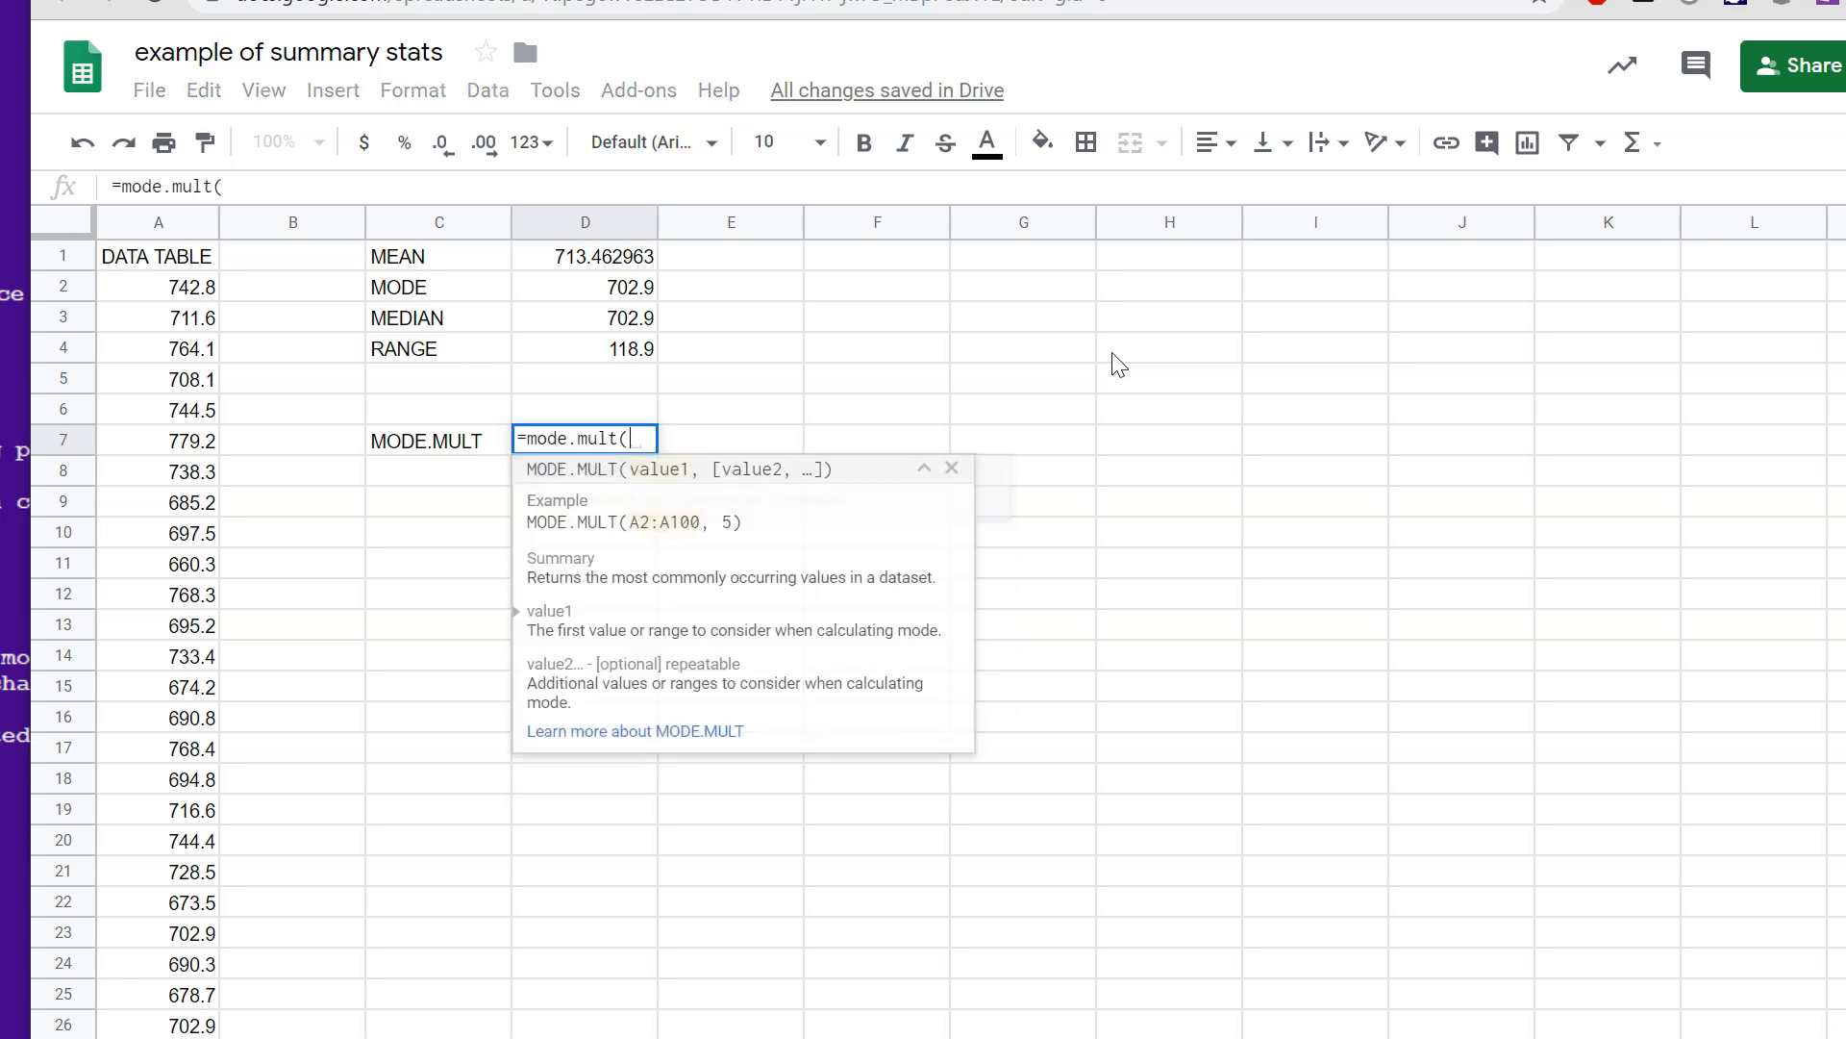
text(a)
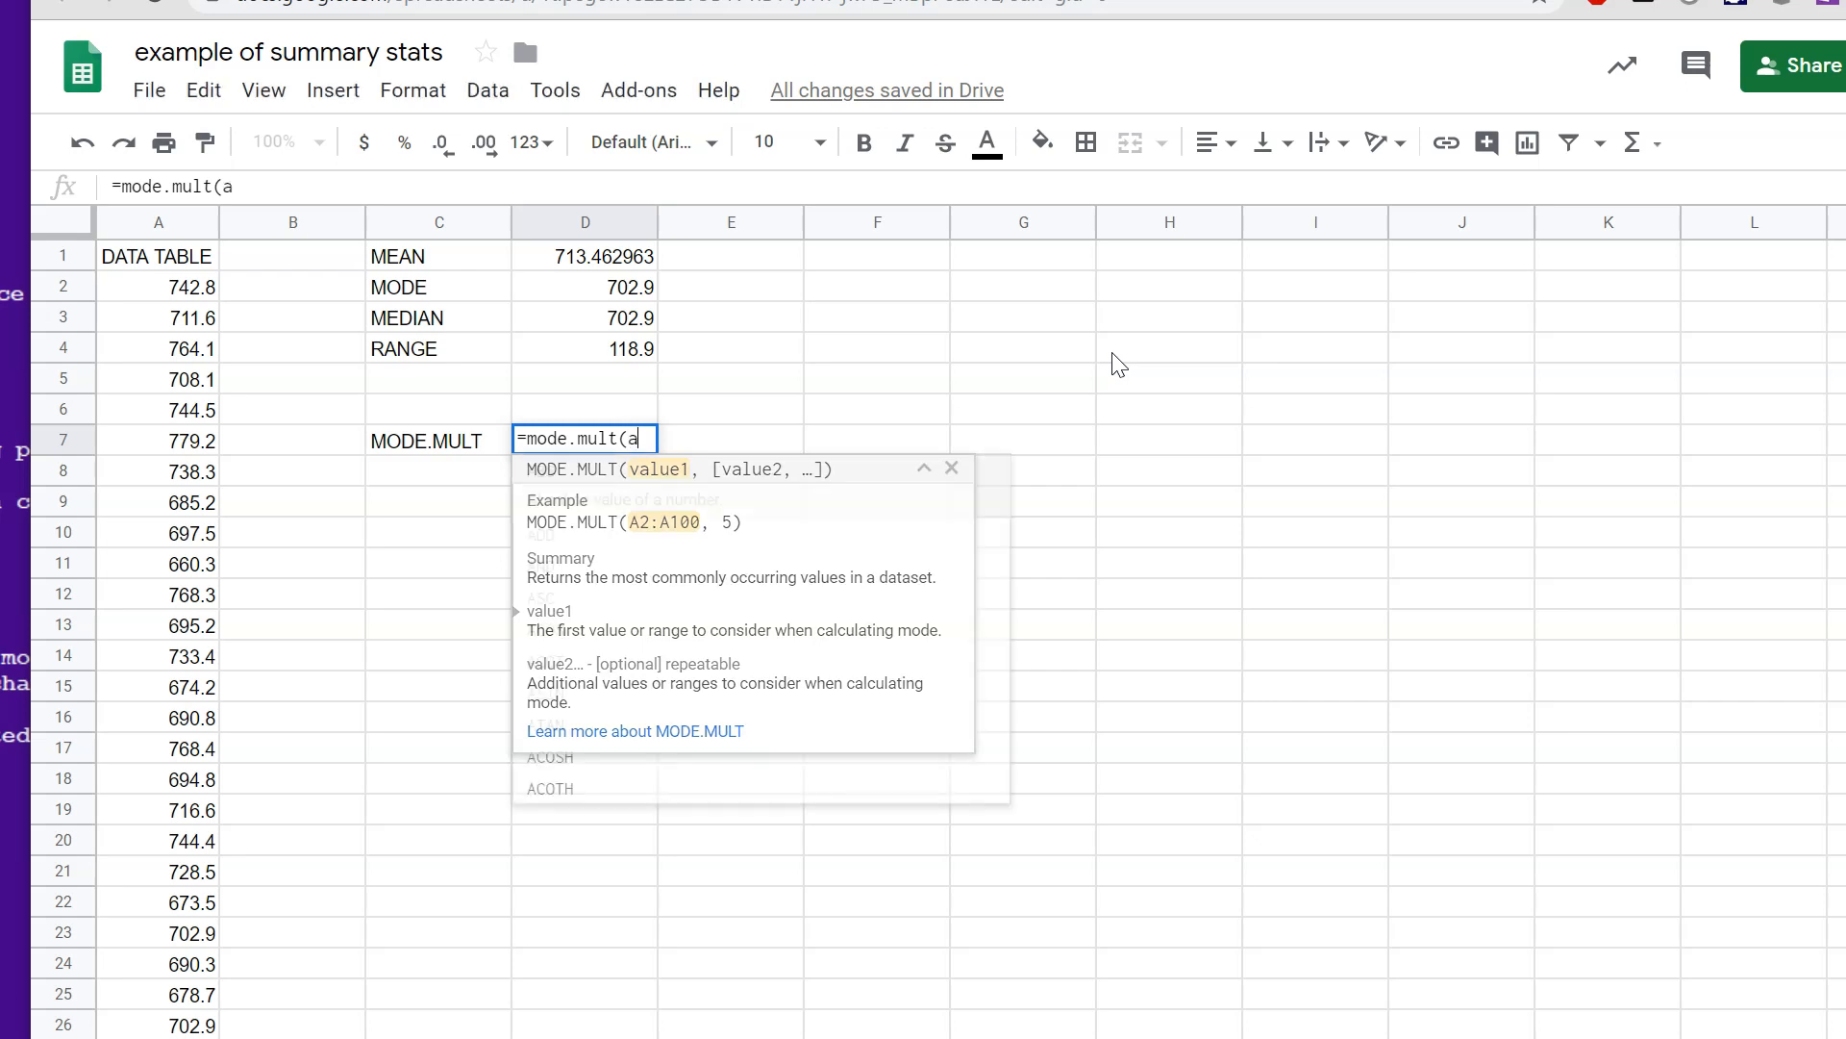
text(2:a2)
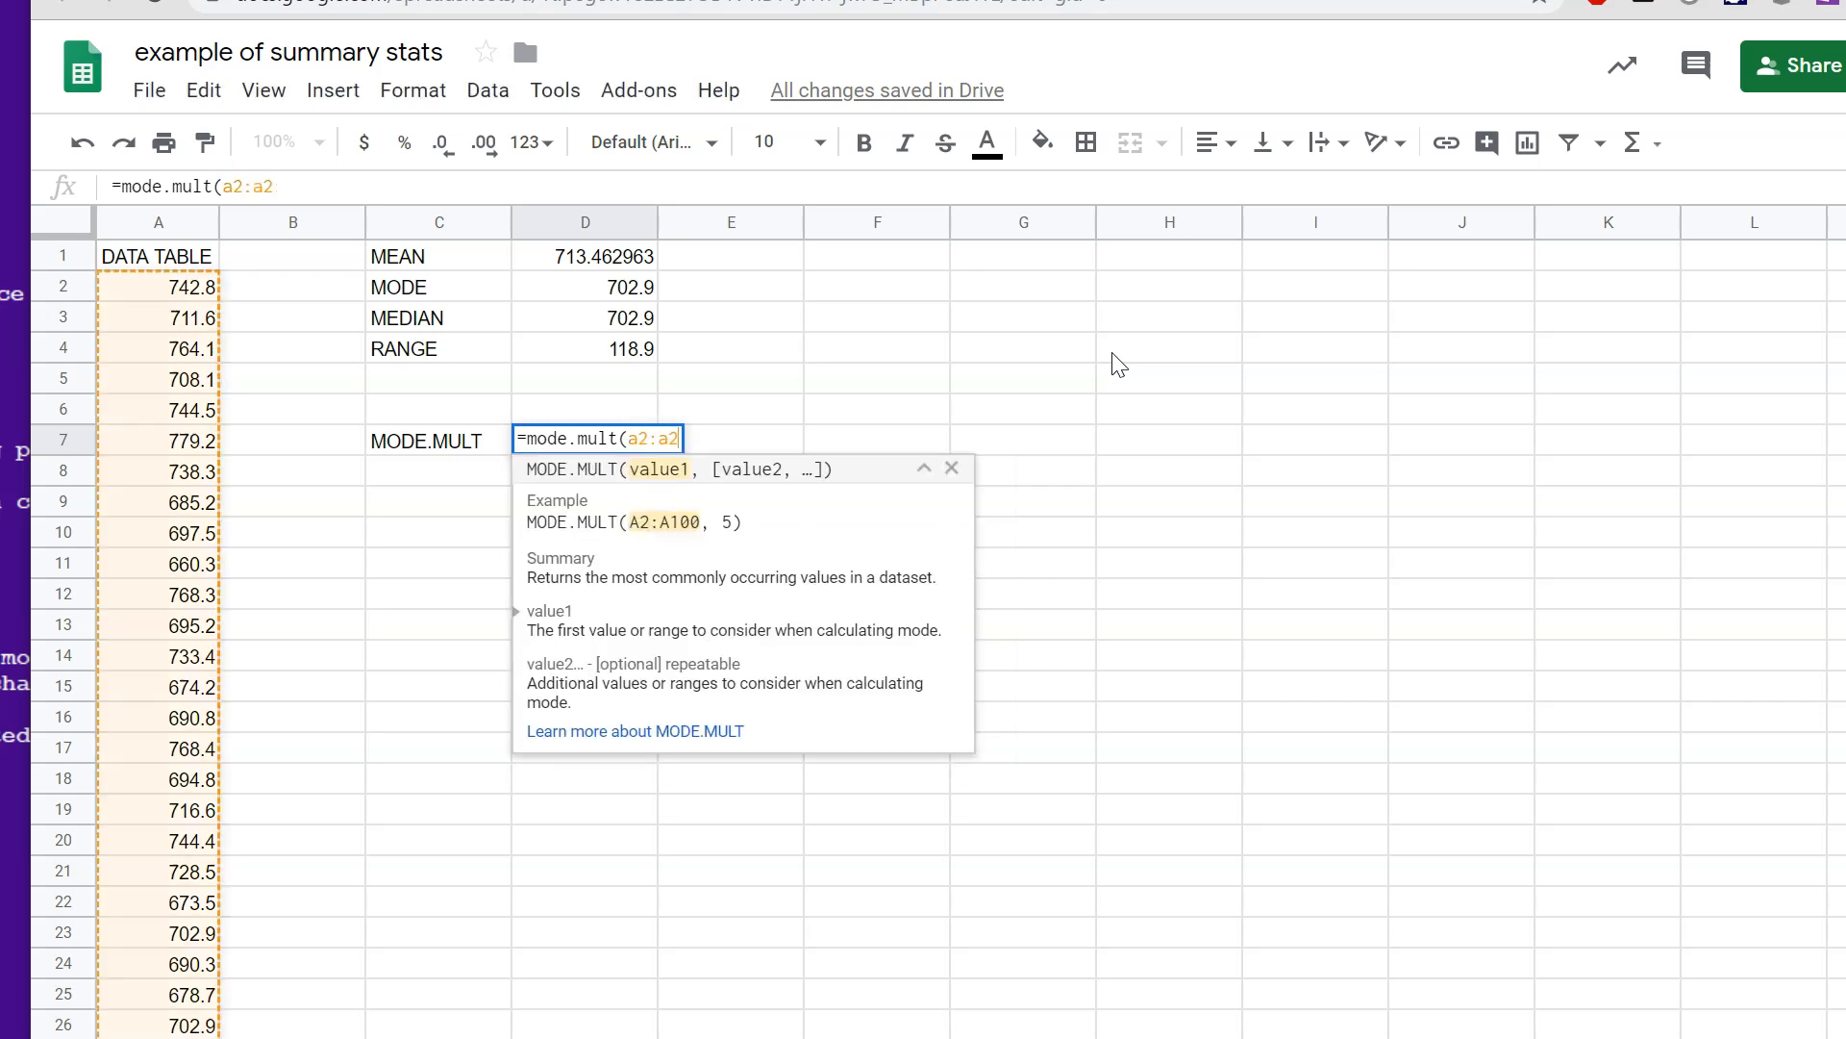
text(8)
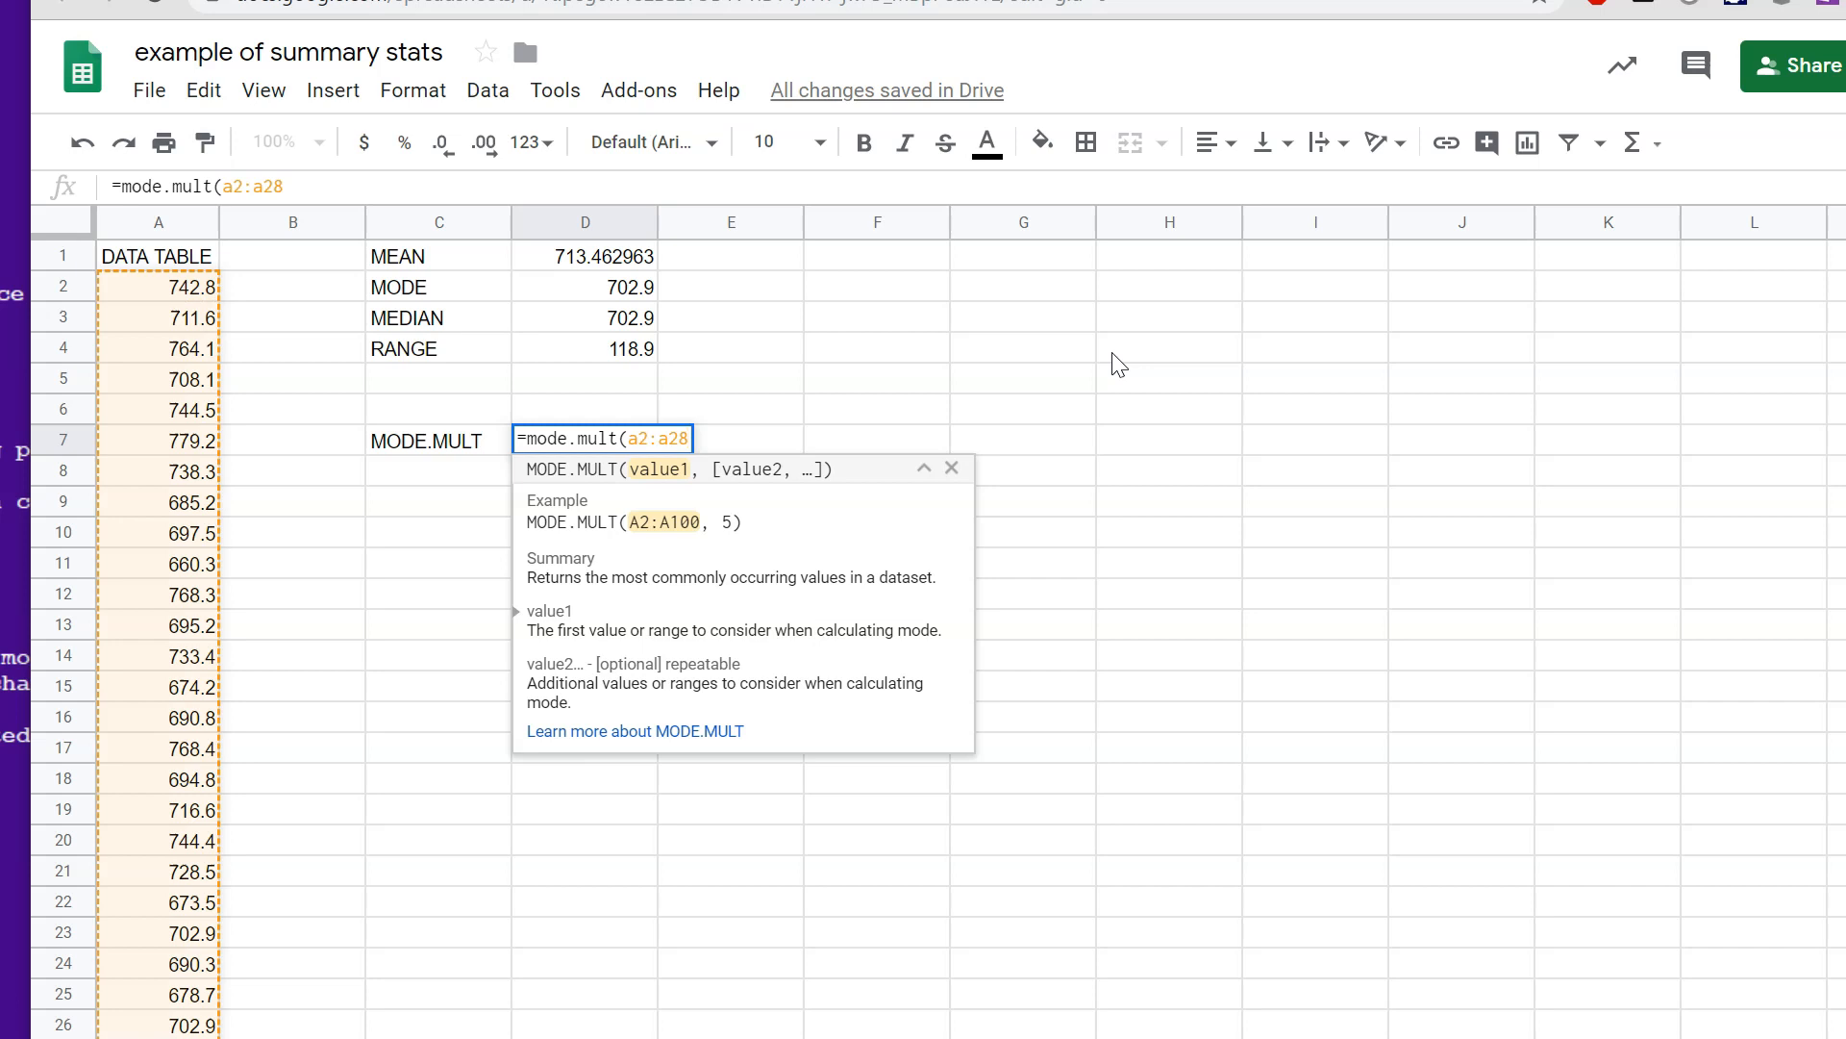
text())
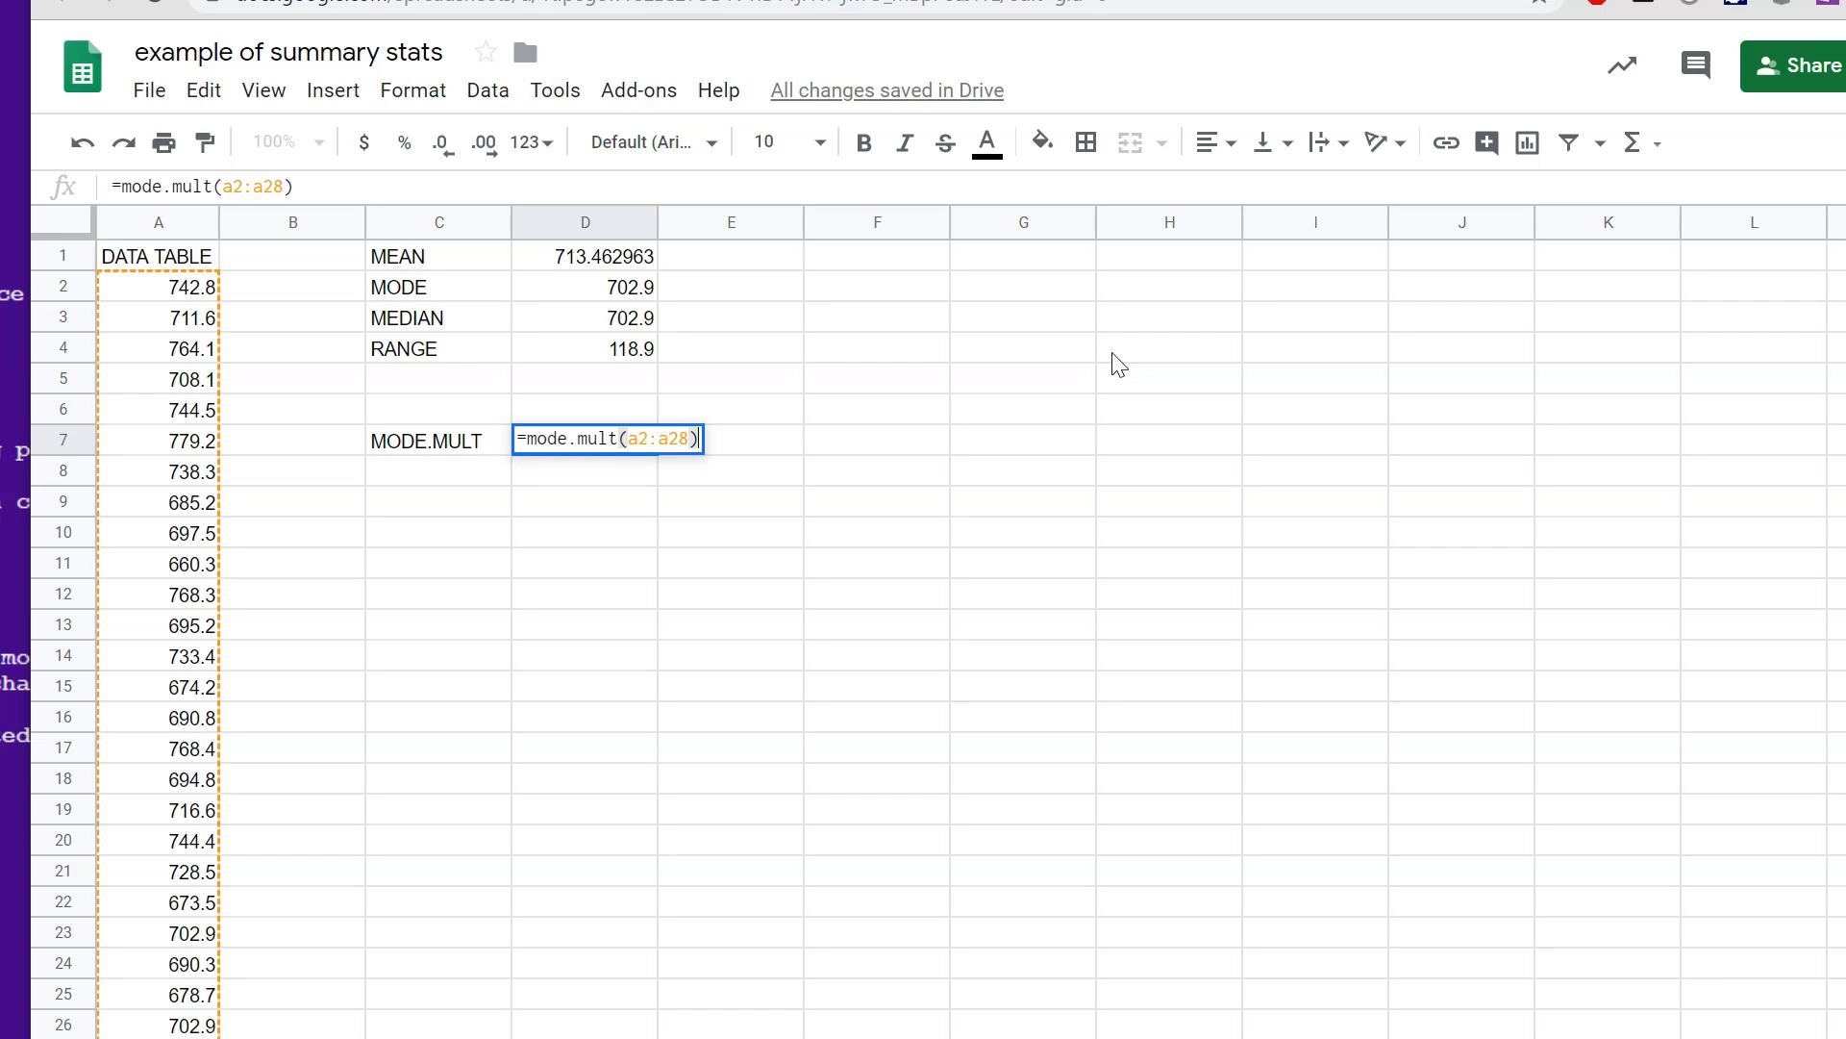
key(Return)
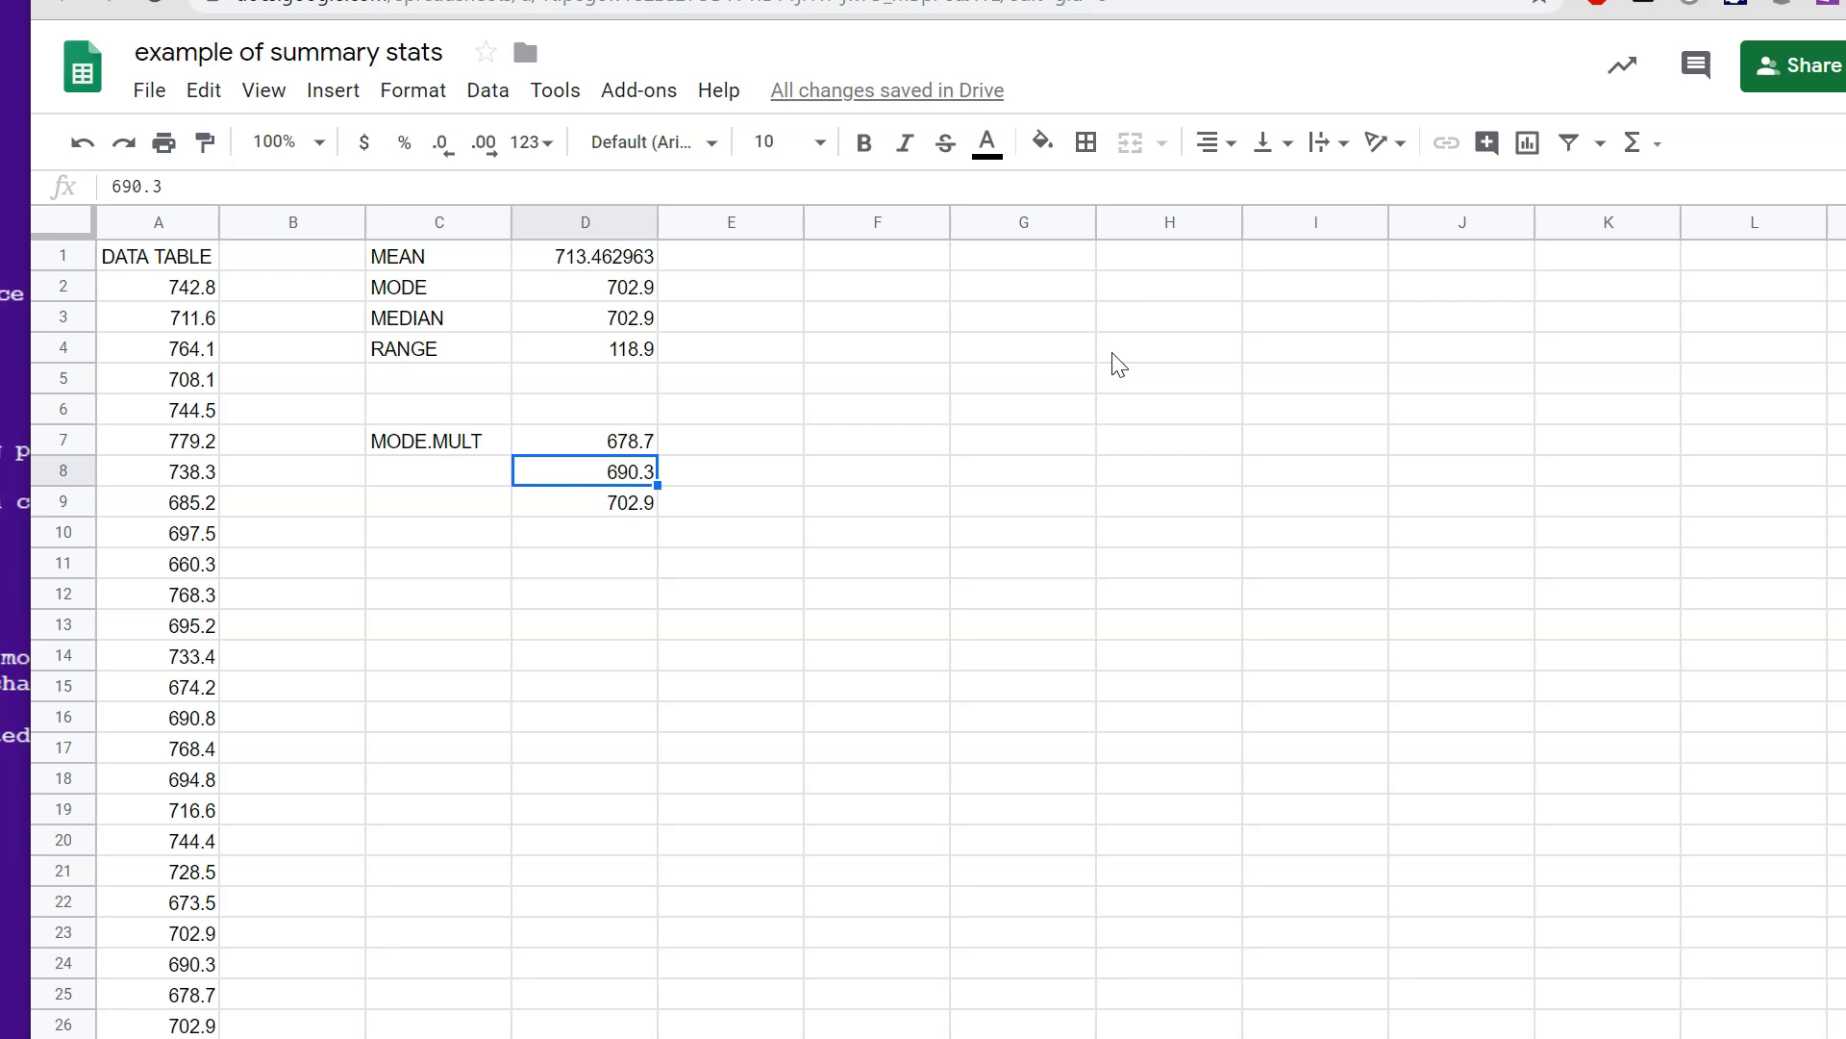
Add the label "no mode" in cell C11, below the MODE.MULT results.
click(416, 291)
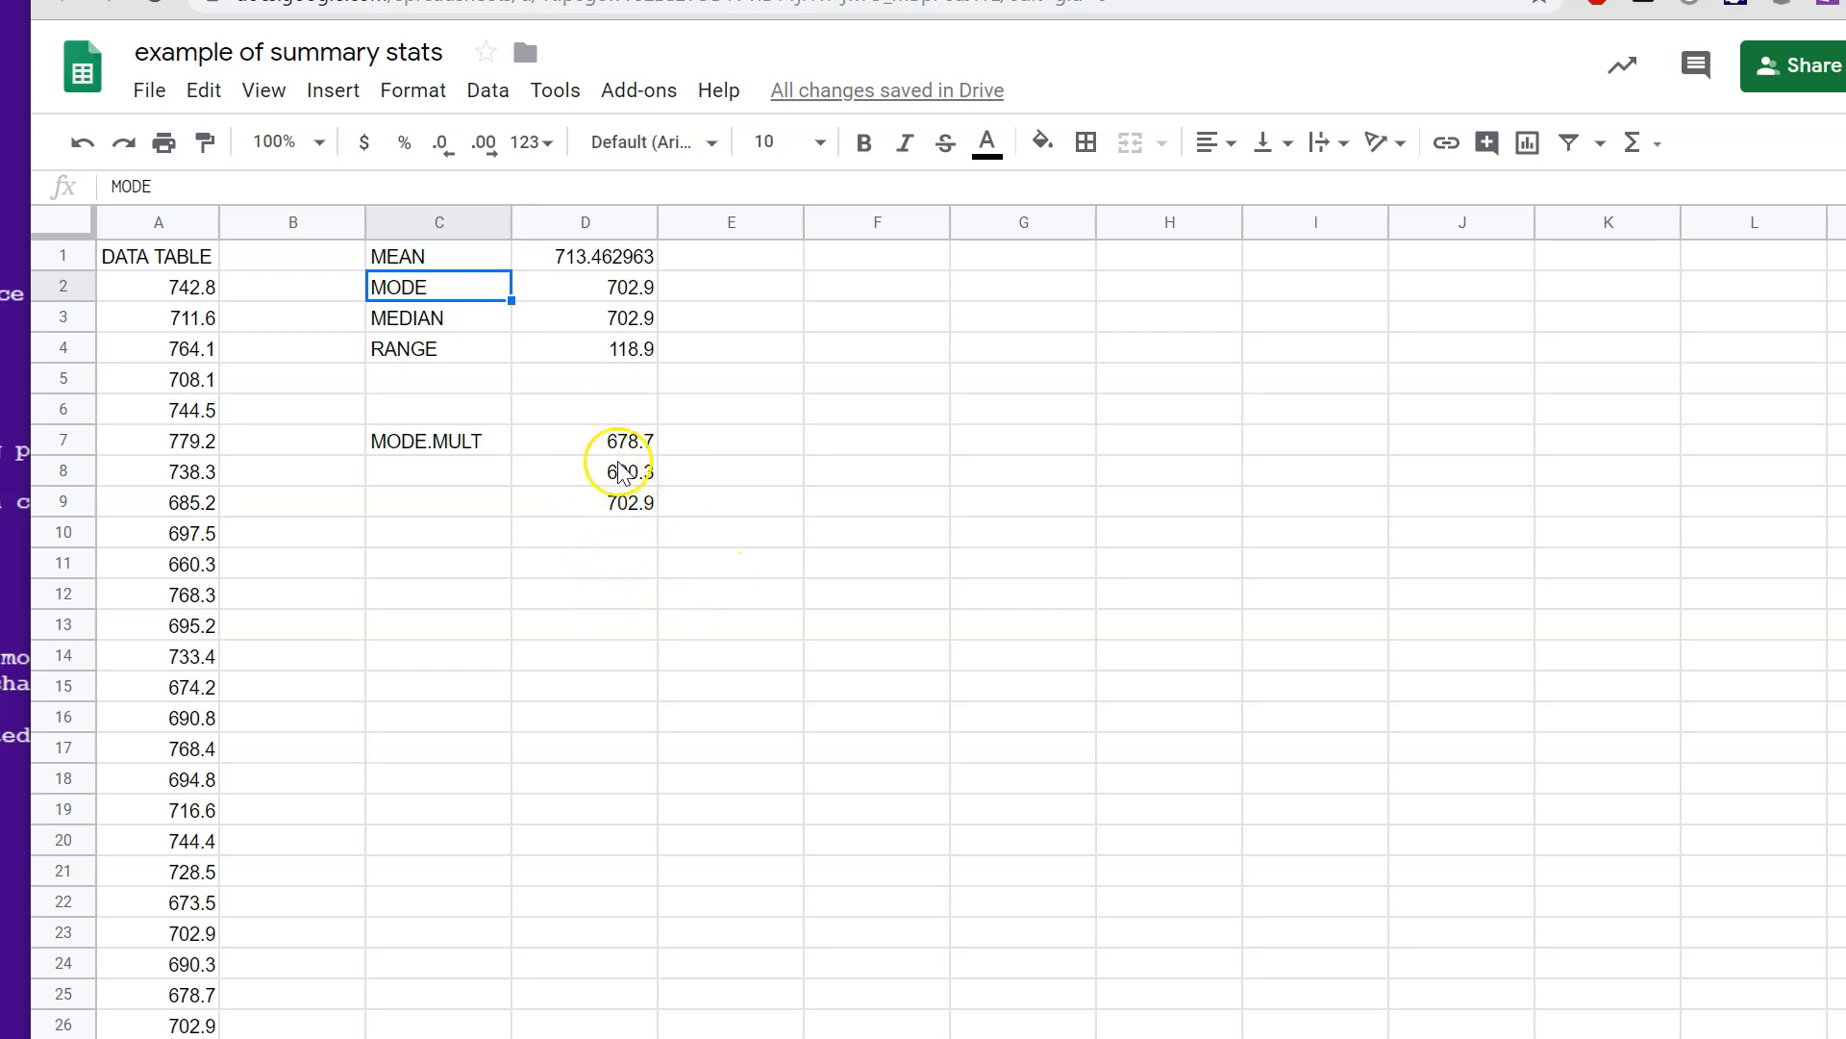
click(442, 565)
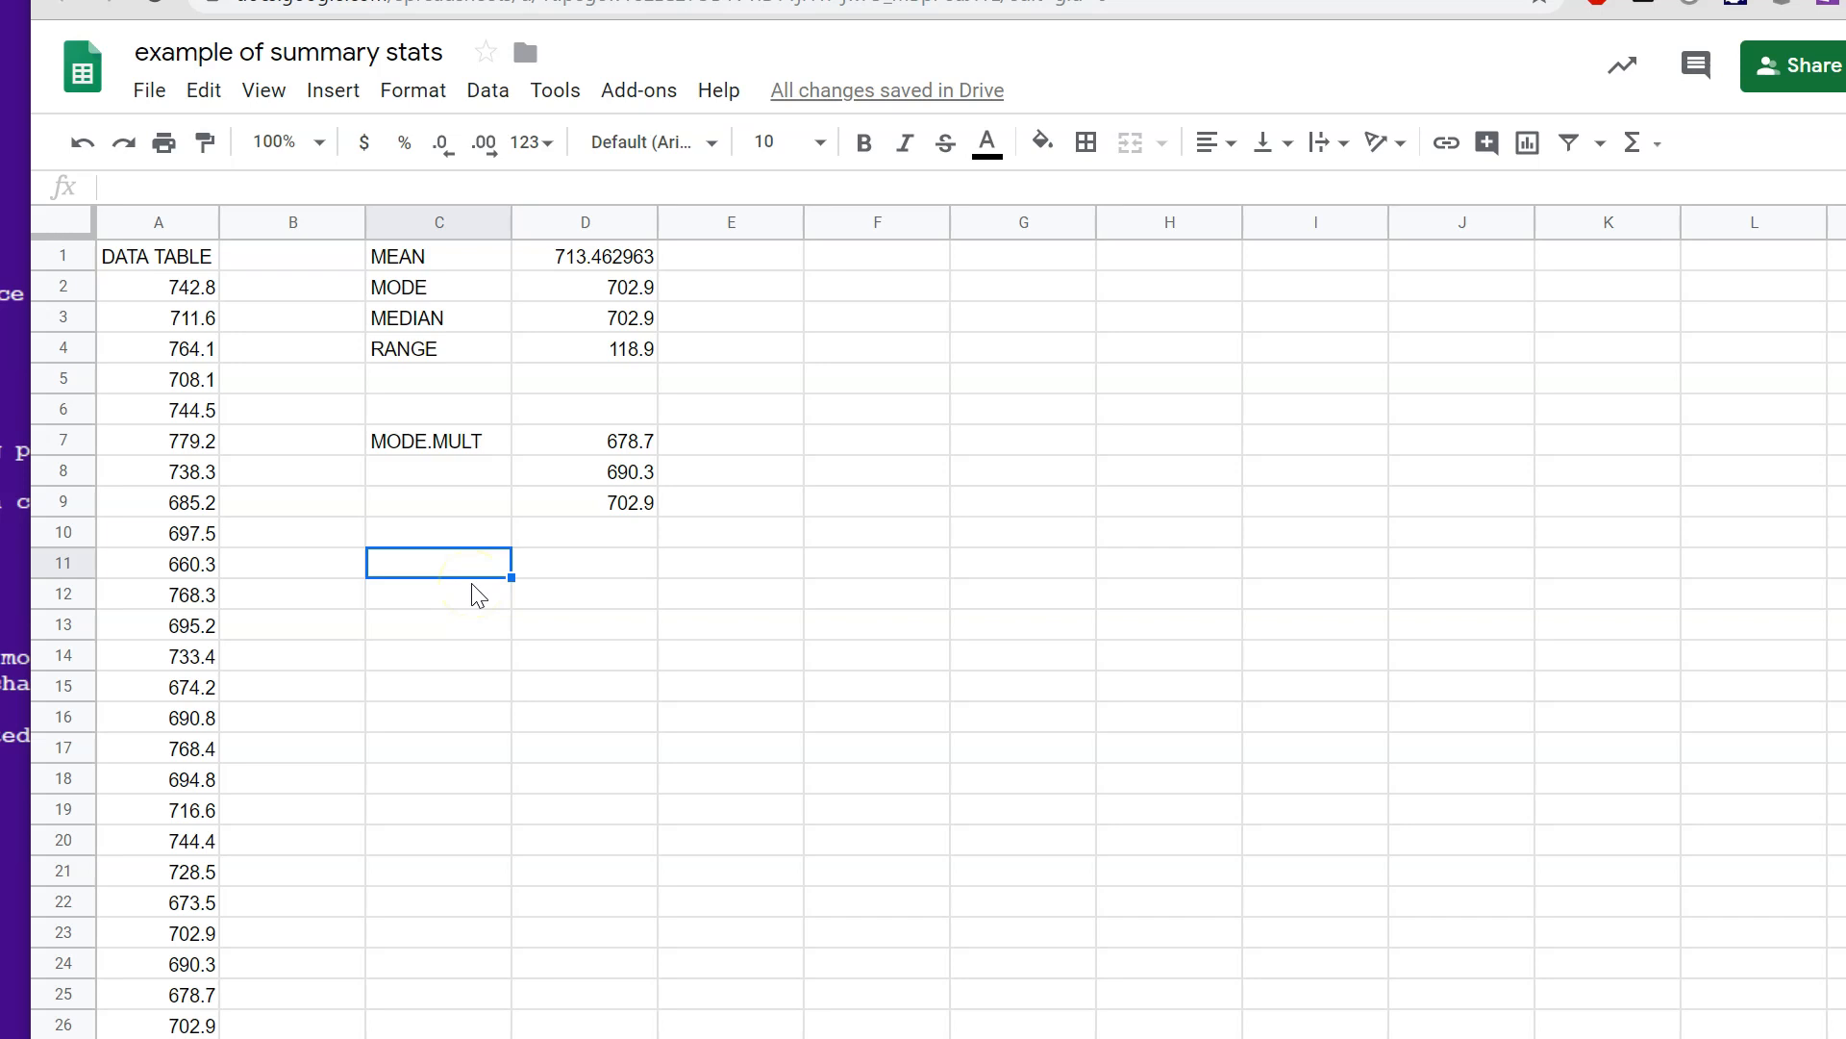
text(no mode)
key(Tab)
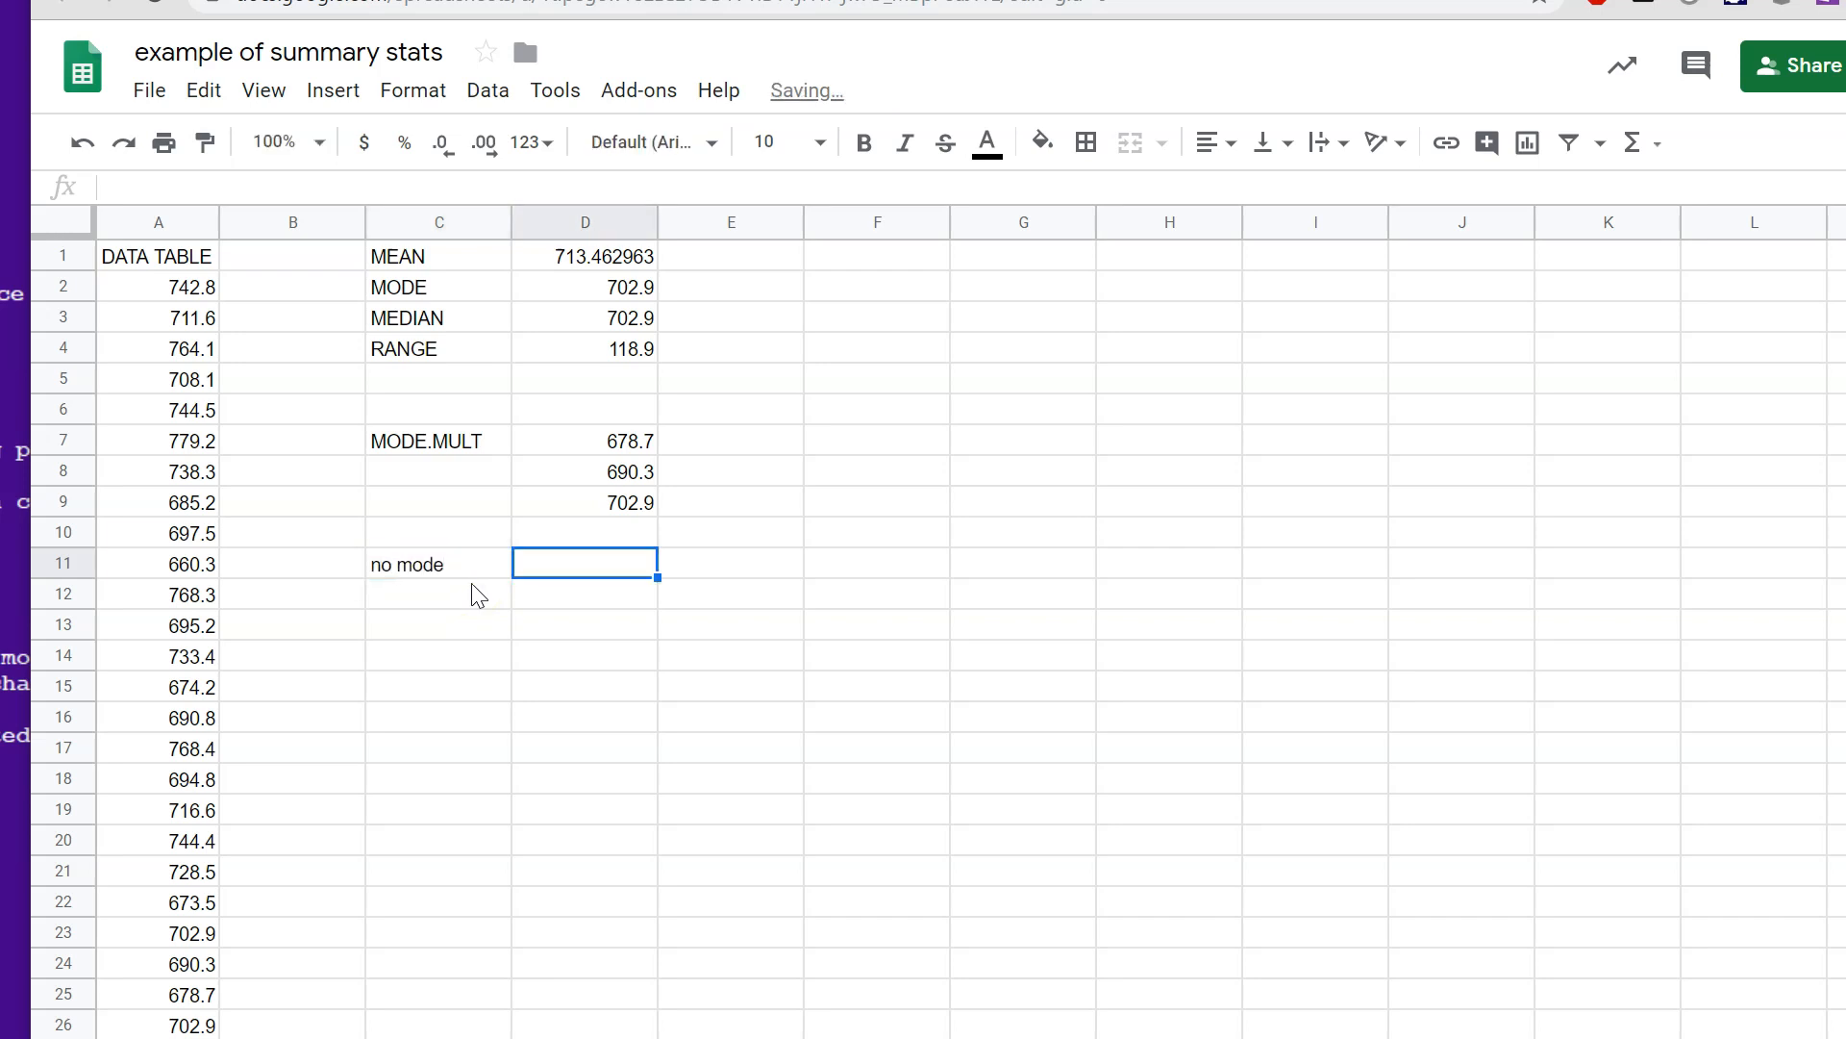
Calculate the mode of only part of the data table in cell D11 with the formula =mode(A4:A17).
text(=mode()
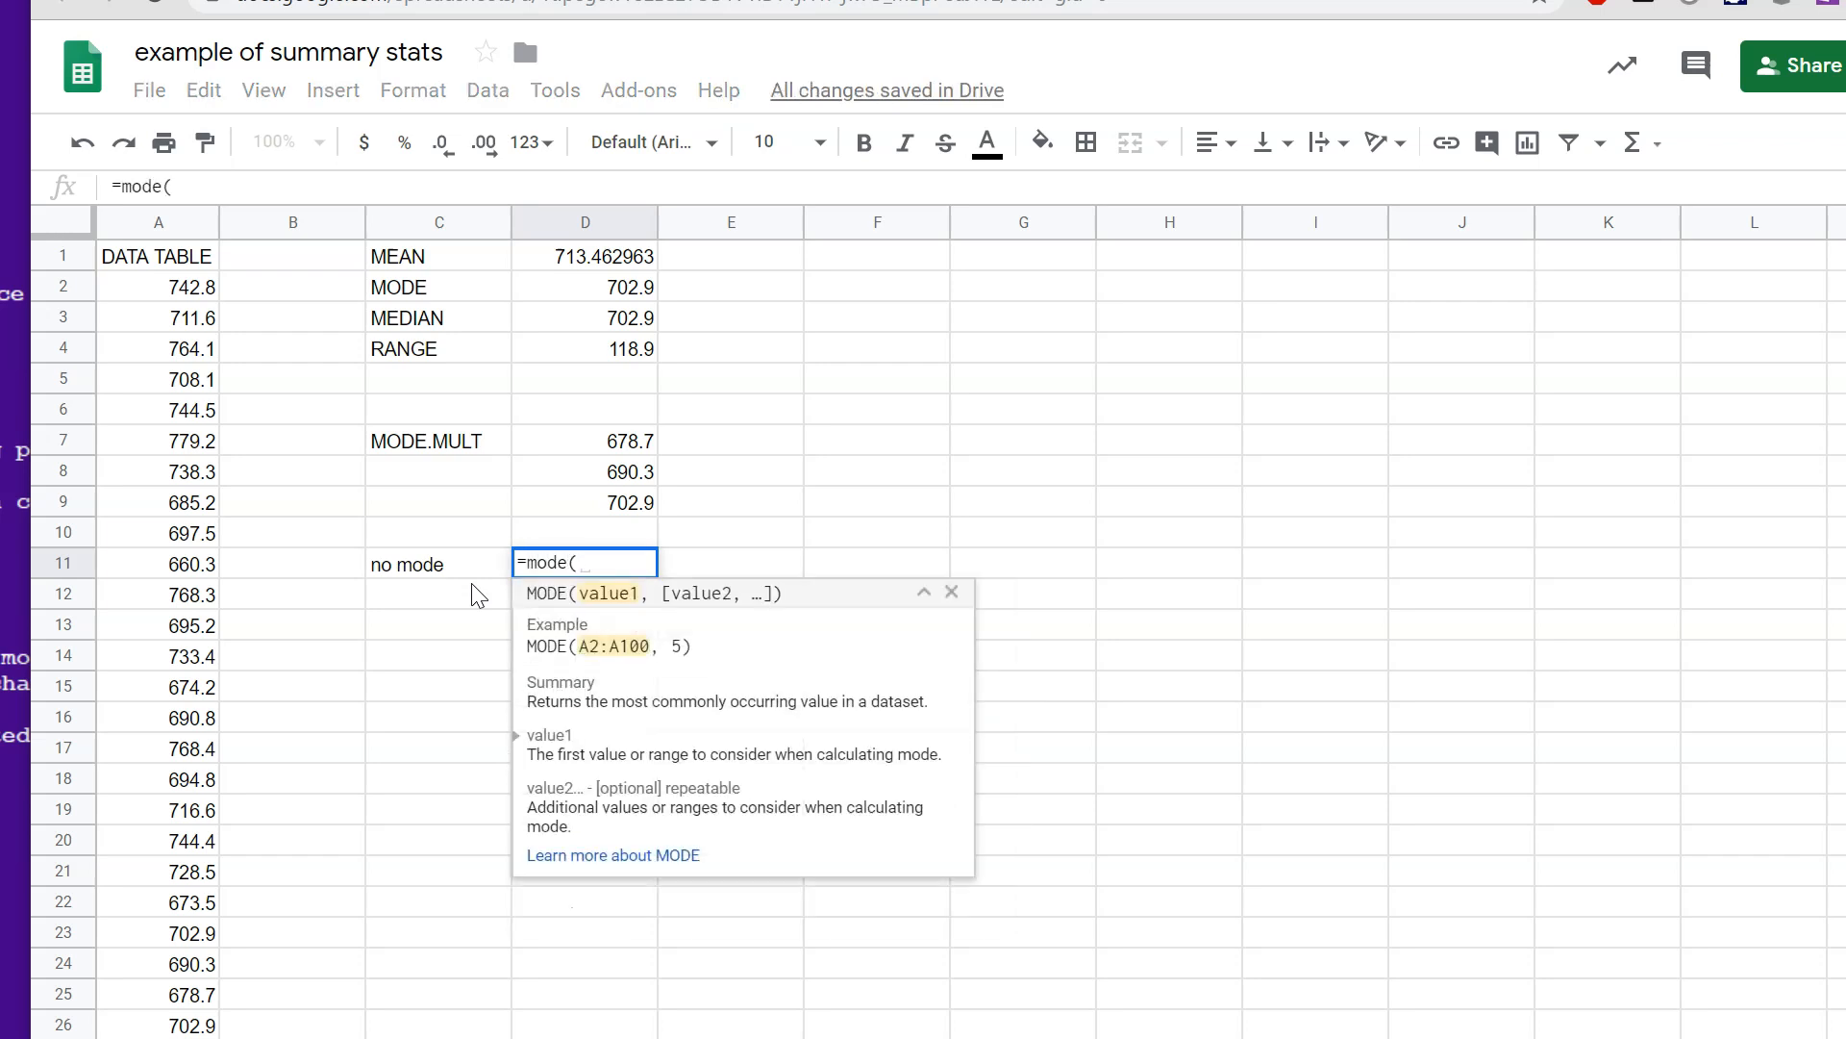
drag(158, 348, 193, 755)
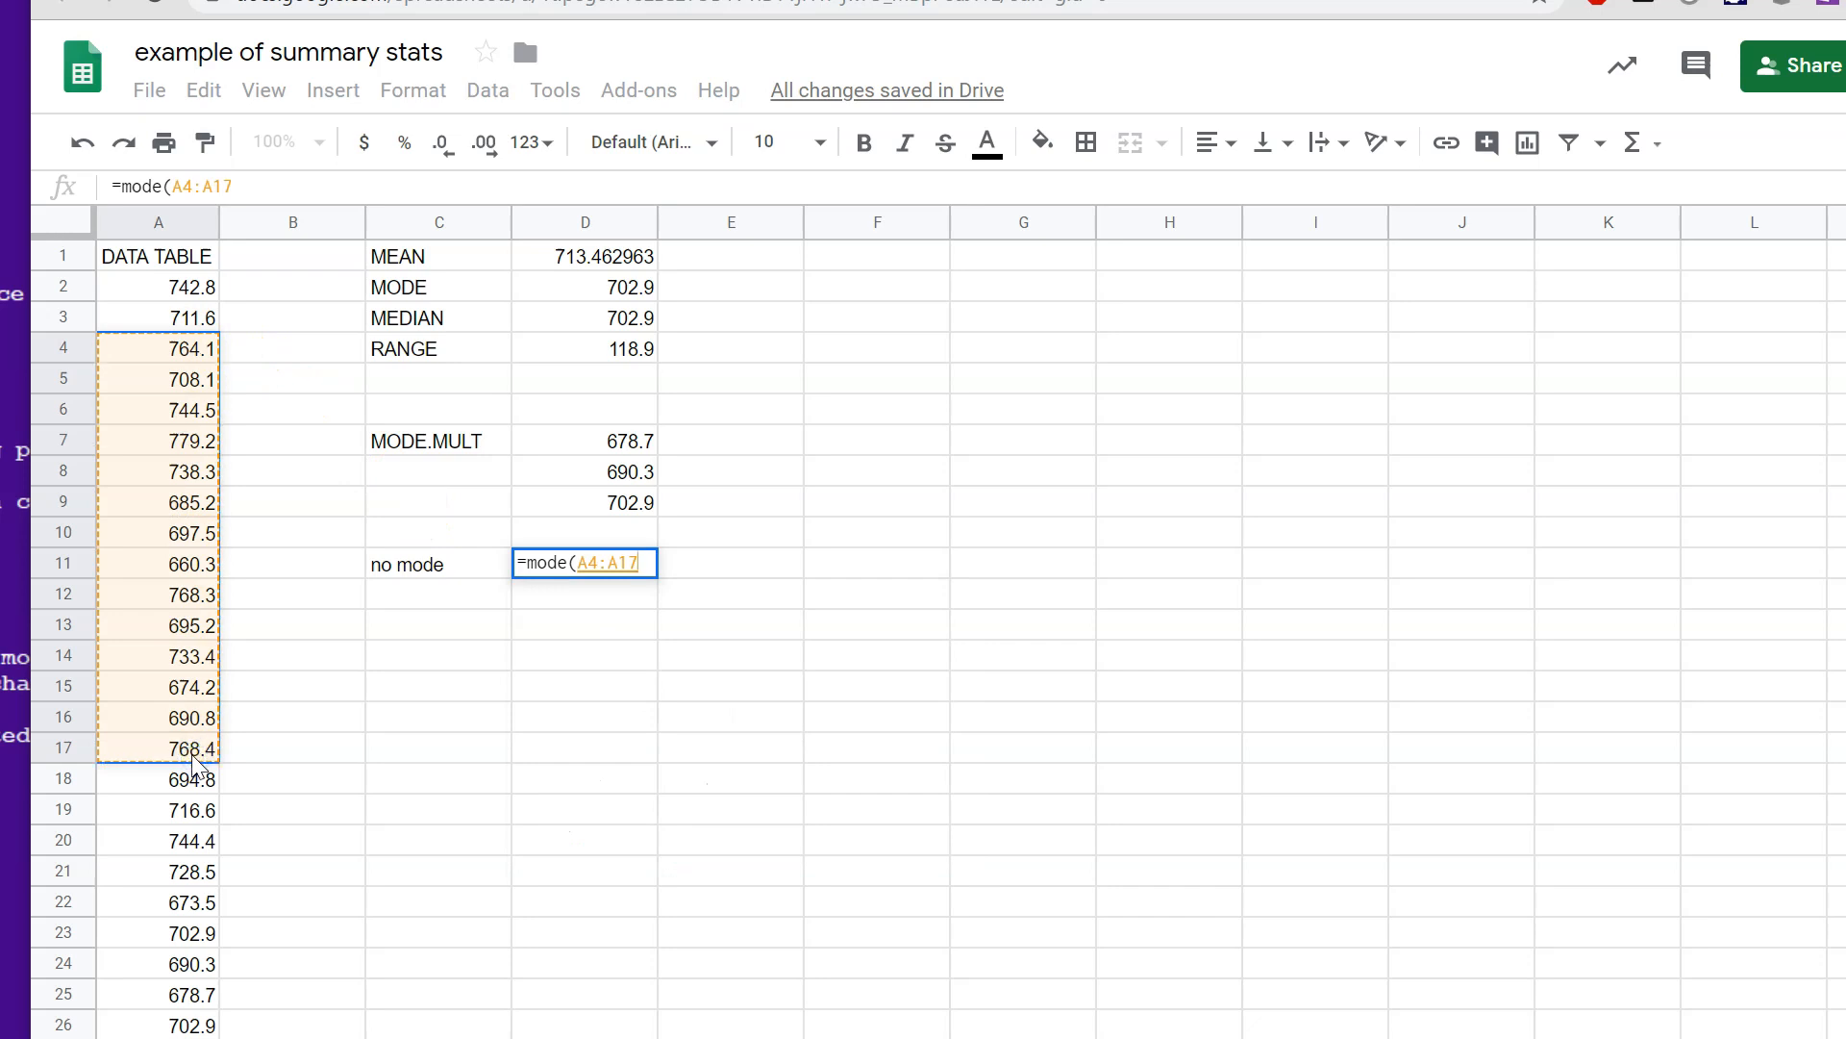
text())
key(Return)
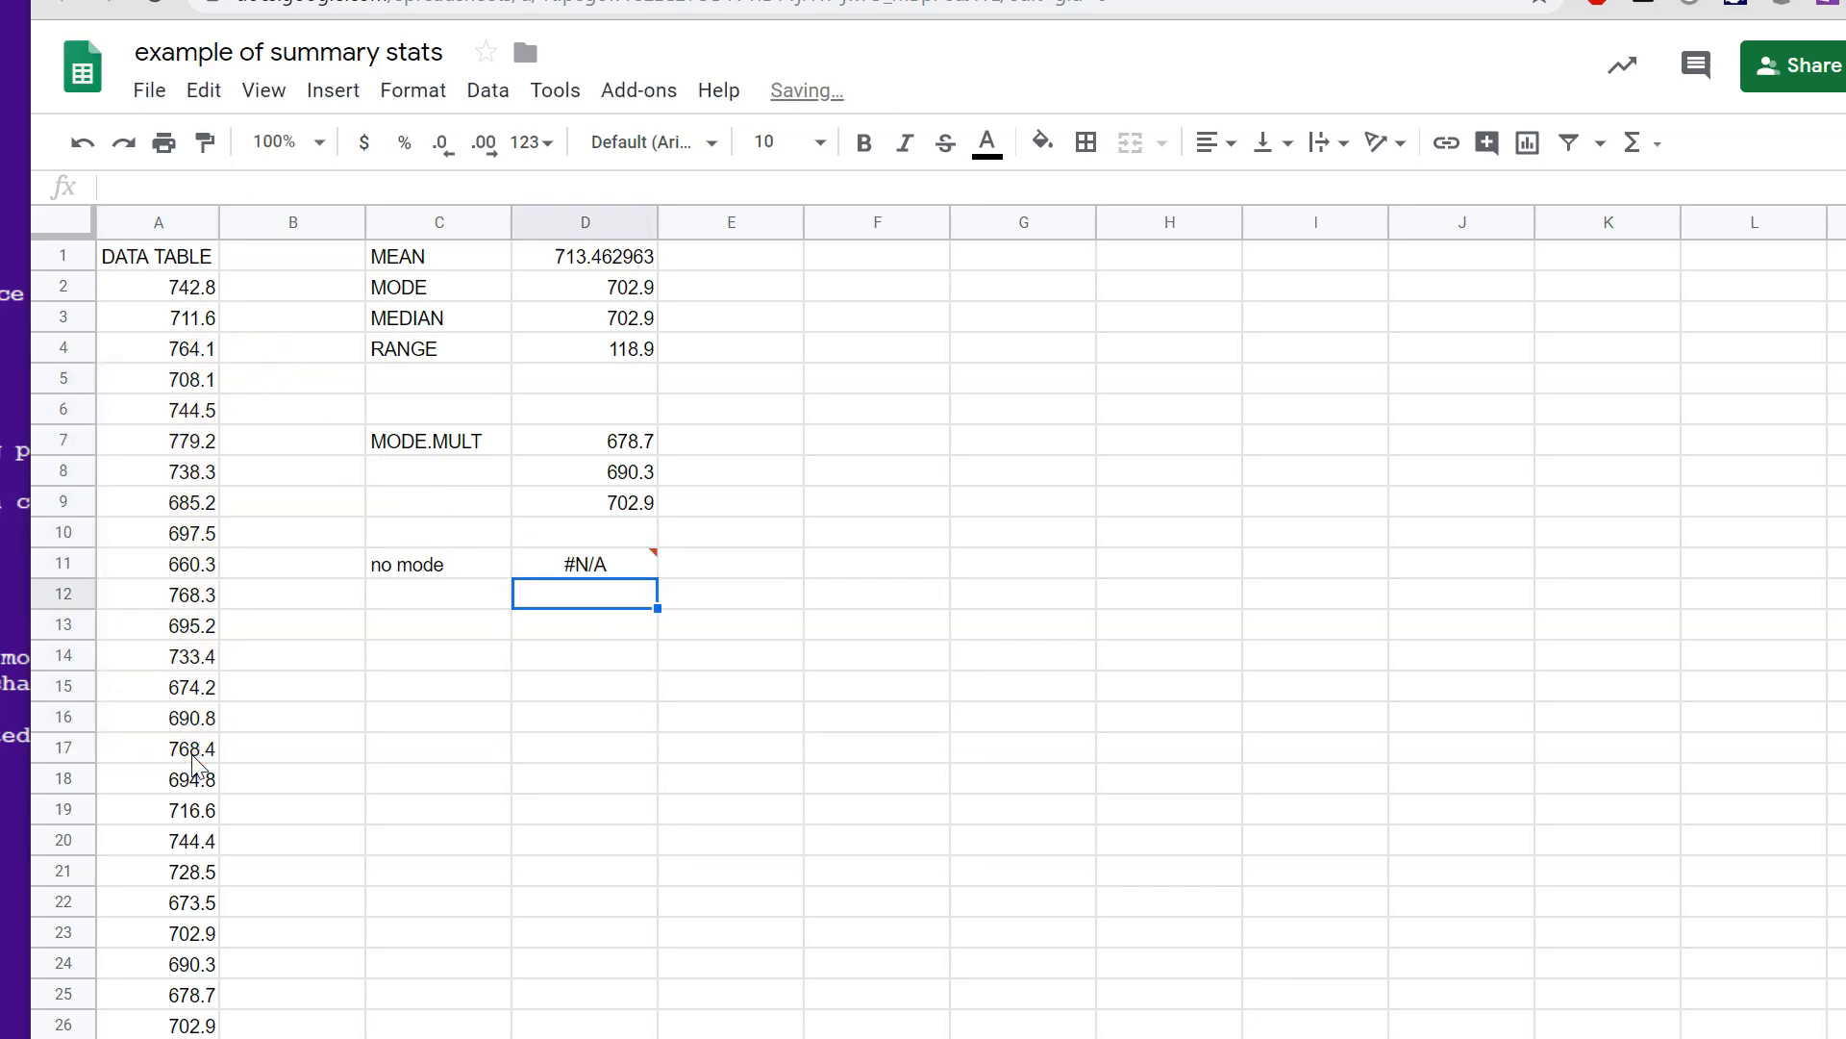